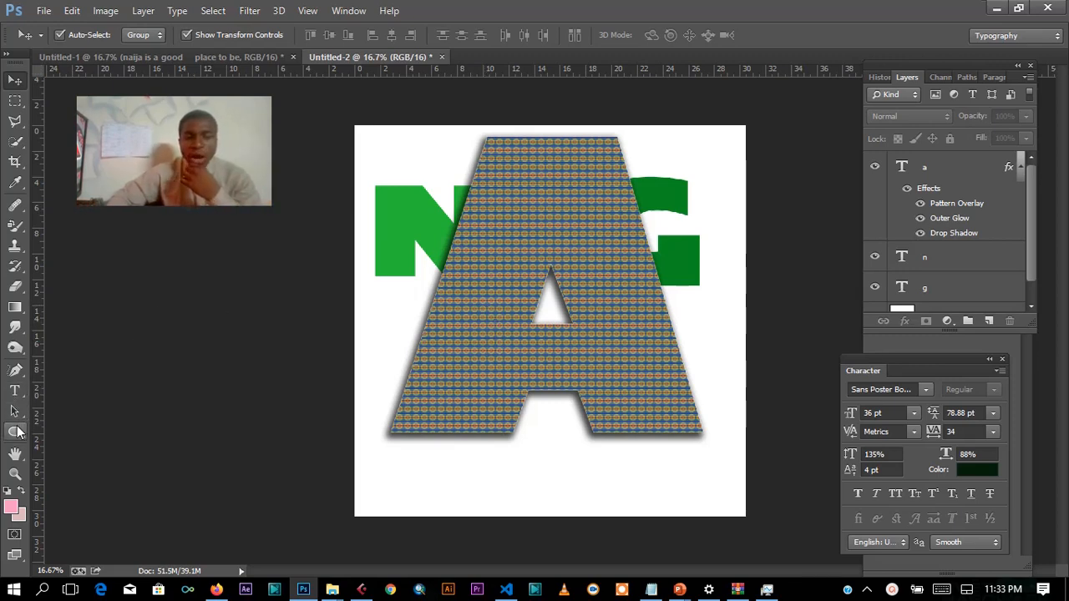
Step: Draw a pink ellipse about 1206 × 390 px below the letter A, and delete it
click(15, 431)
drag(396, 446, 552, 496)
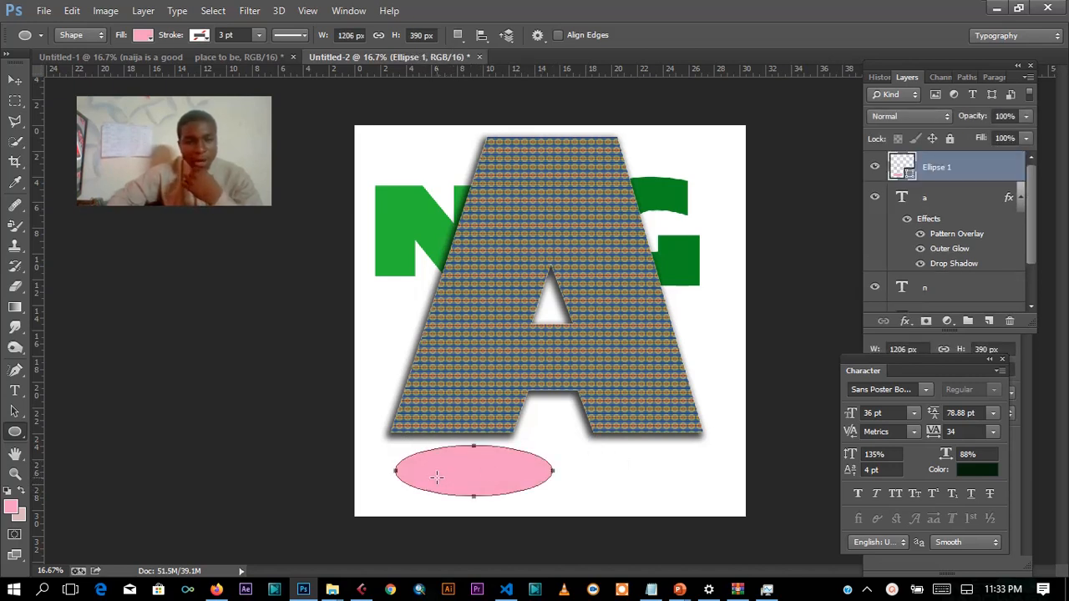
click(15, 81)
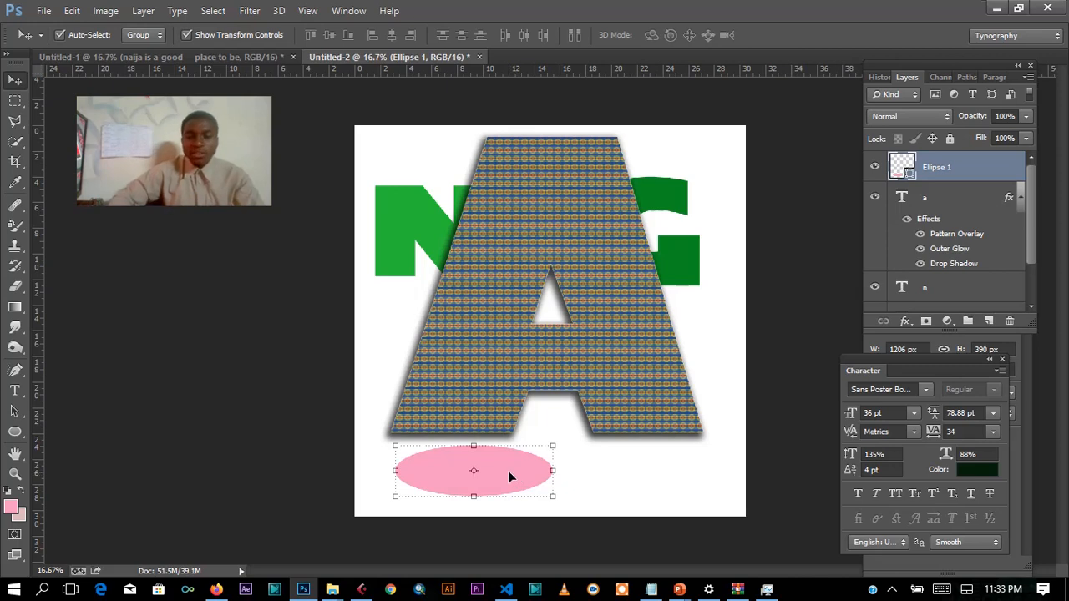
key(Delete)
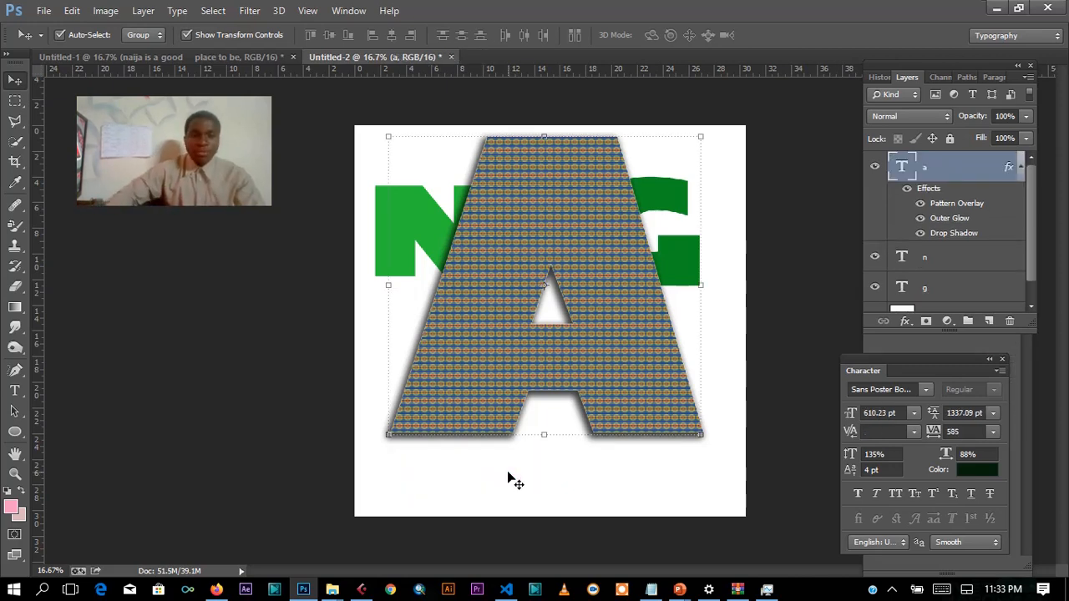
click(569, 483)
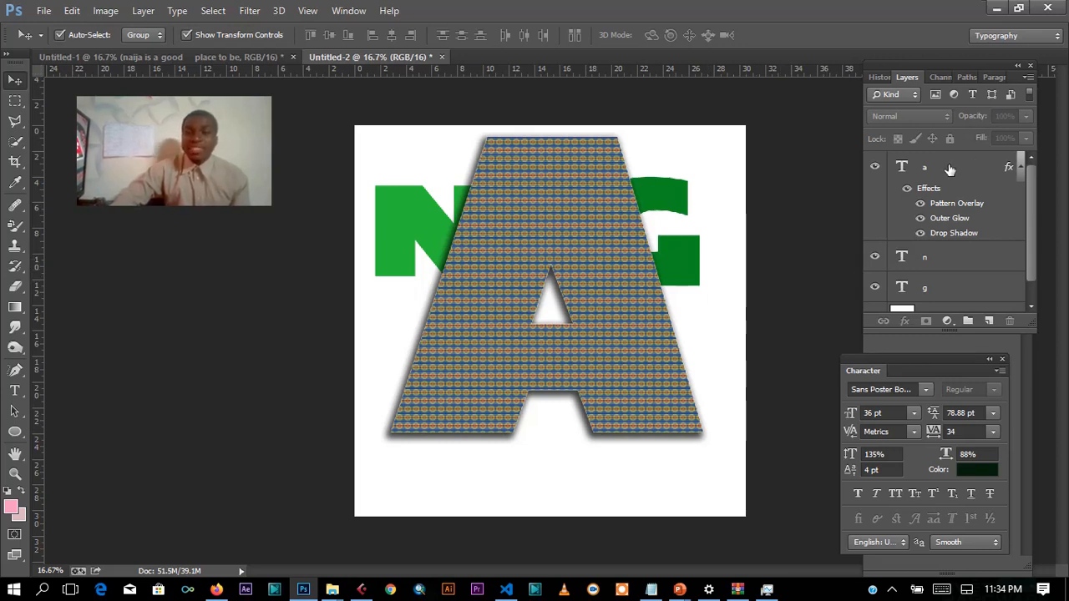
Step: Look at the layer style settings of the "a" text layer and dismiss them without changes
double_click(927, 168)
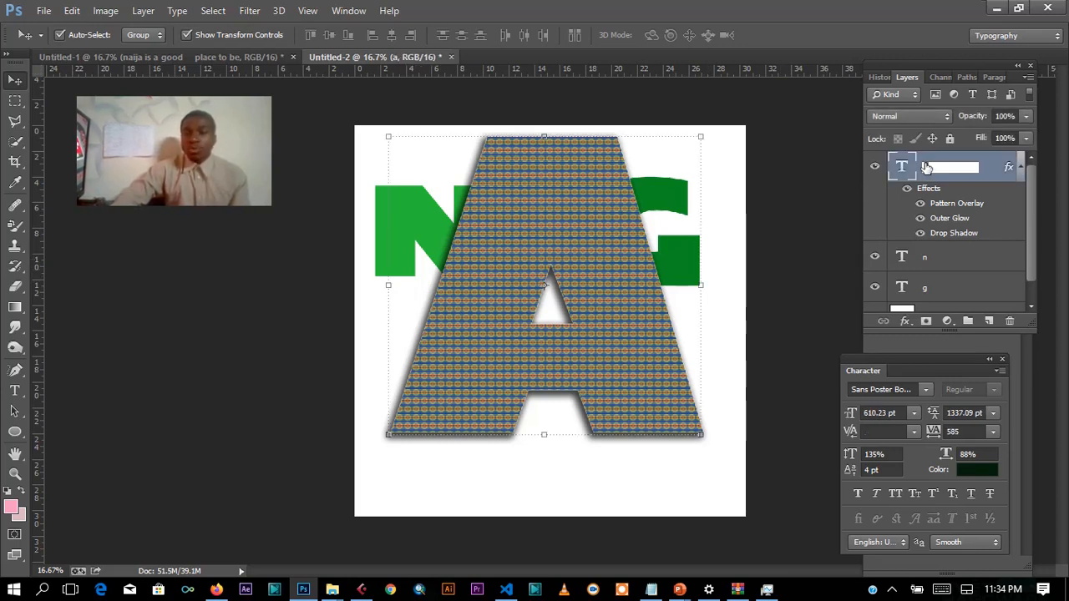
key(Return)
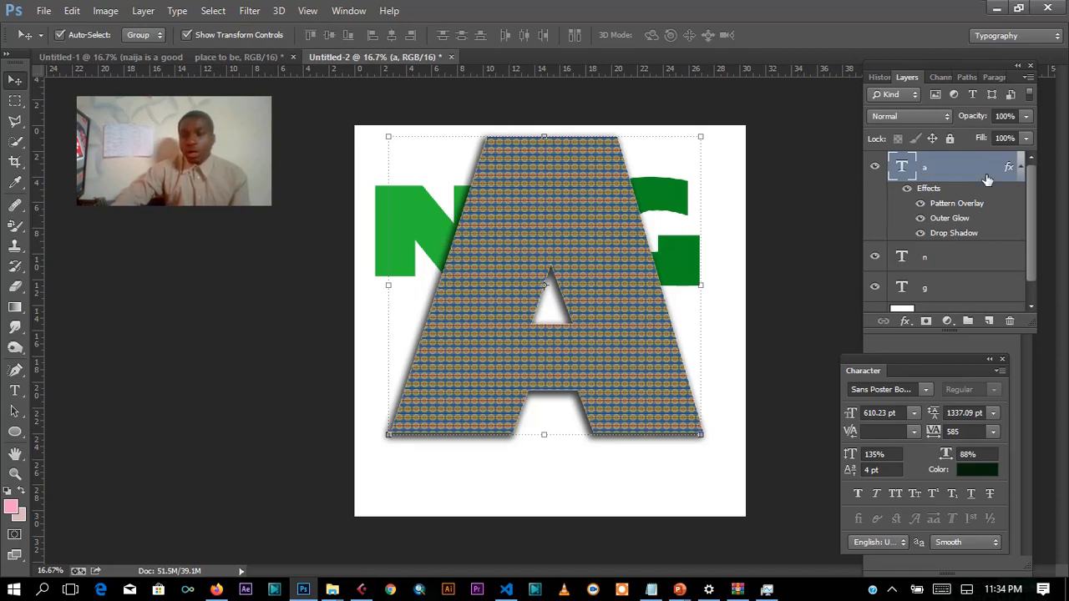
double_click(987, 180)
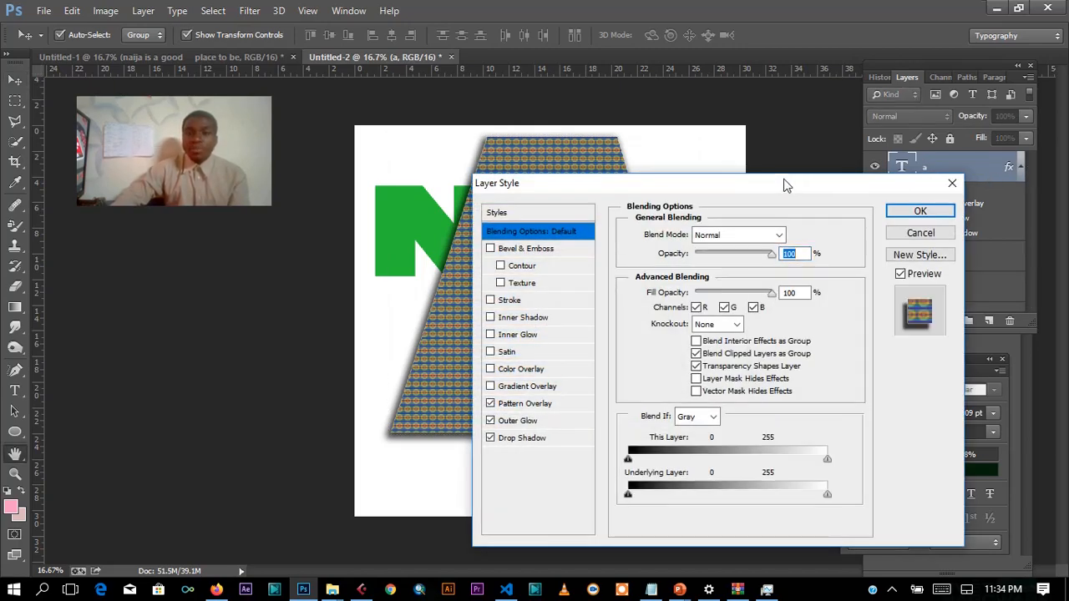
drag(773, 178, 738, 128)
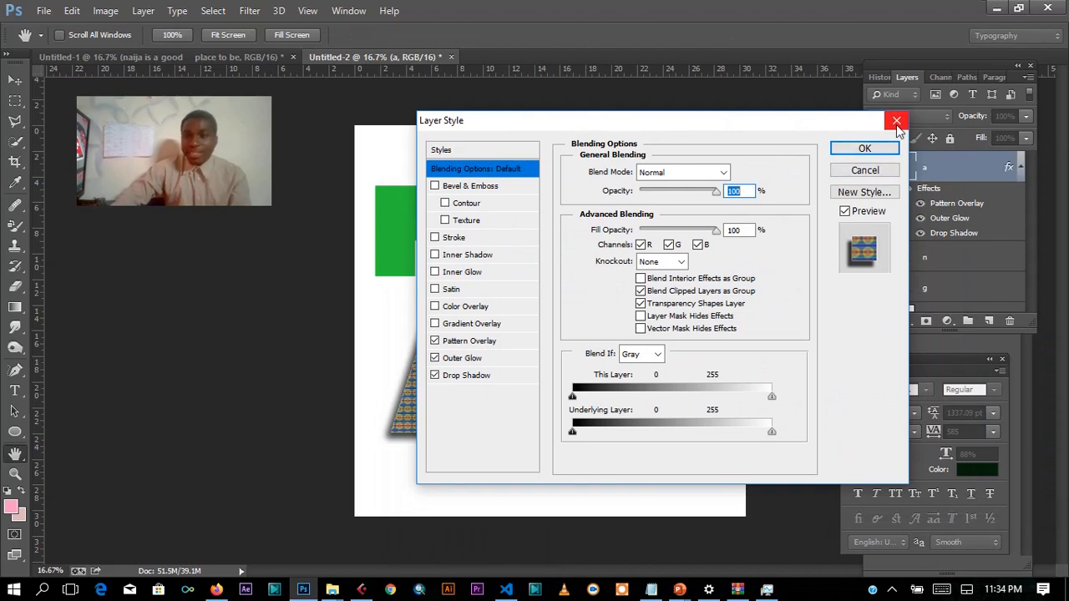
key(Return)
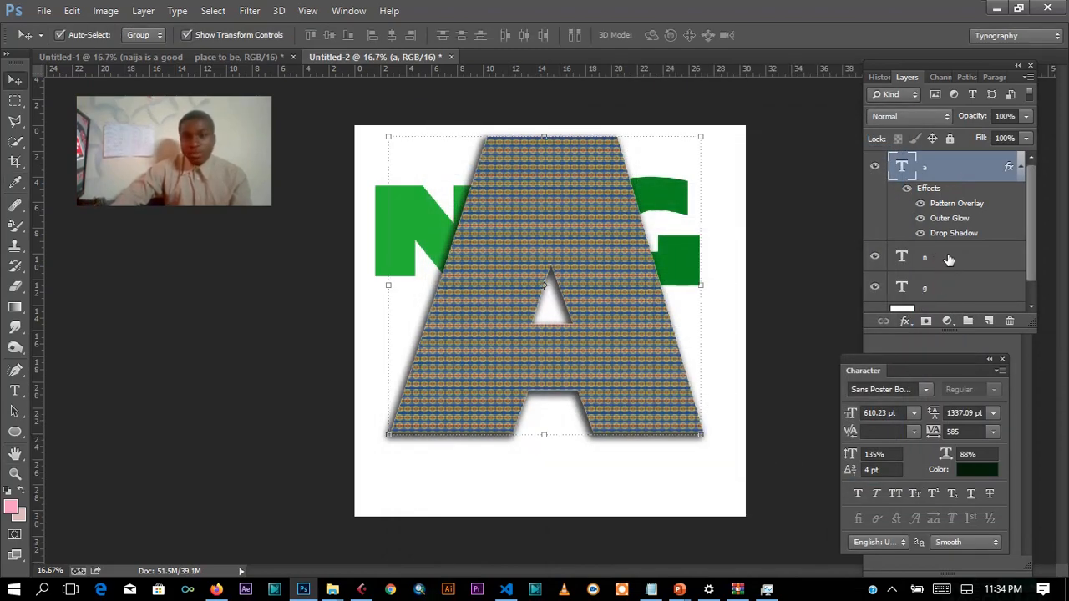
Step: Look at the blending options of the "n" text layer and close them without applying an effect
click(961, 260)
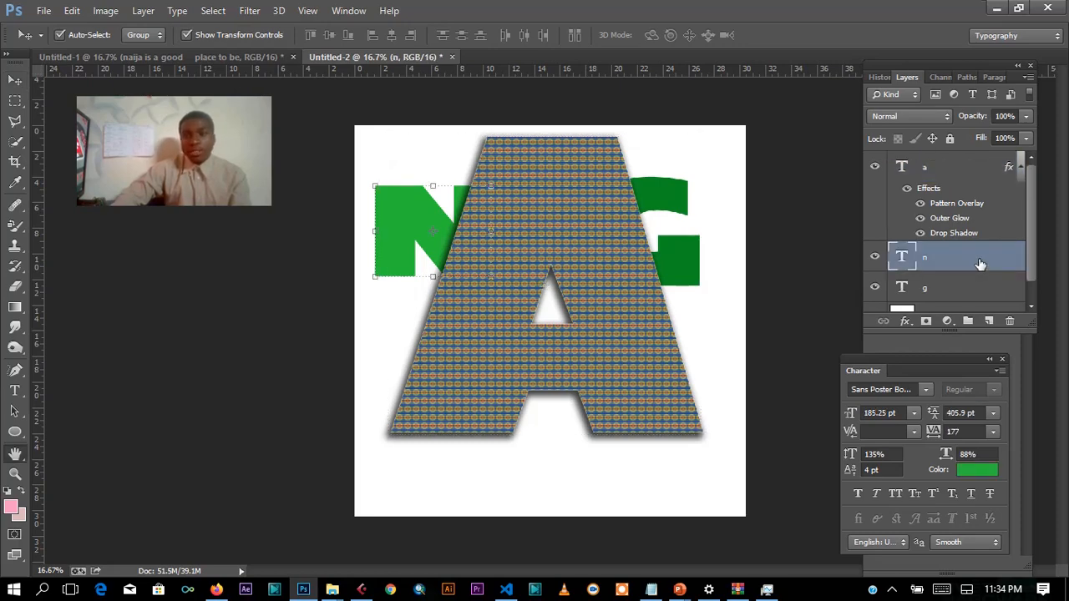
double_click(981, 264)
drag(615, 131, 865, 143)
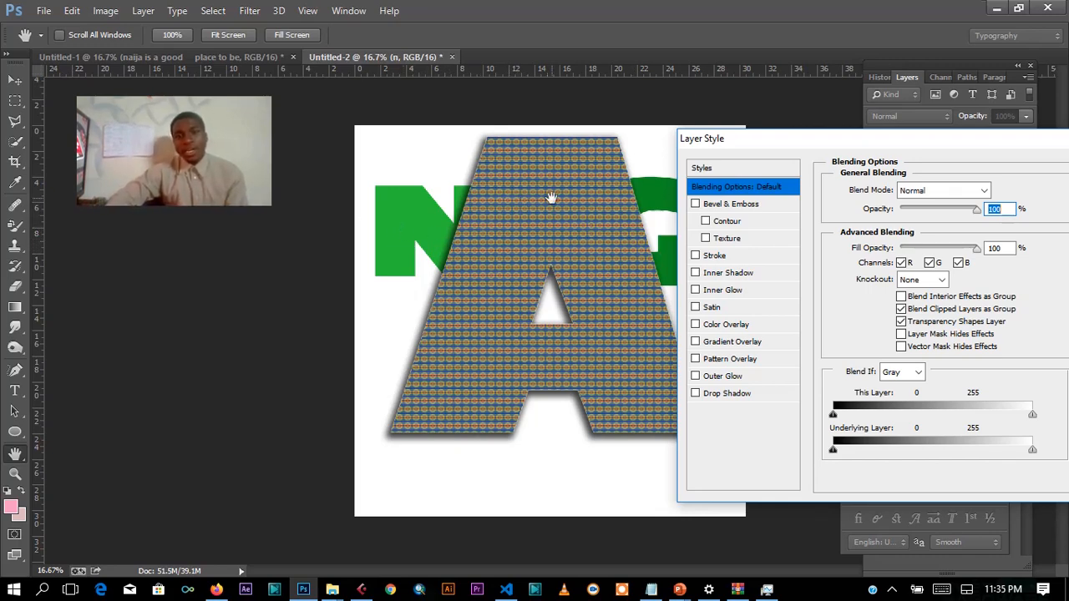
drag(847, 138, 536, 145)
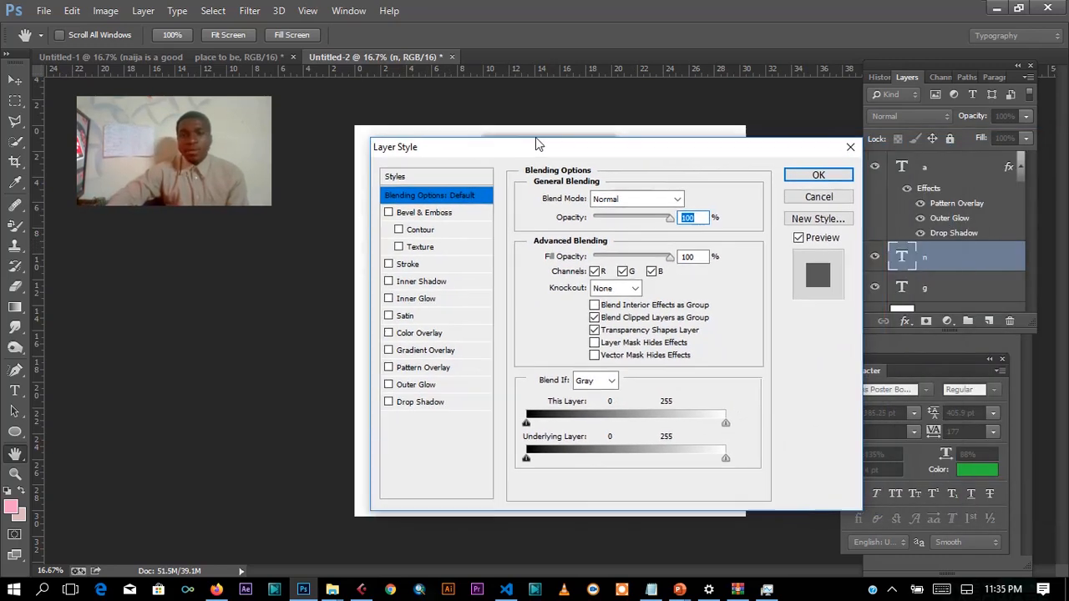
click(844, 144)
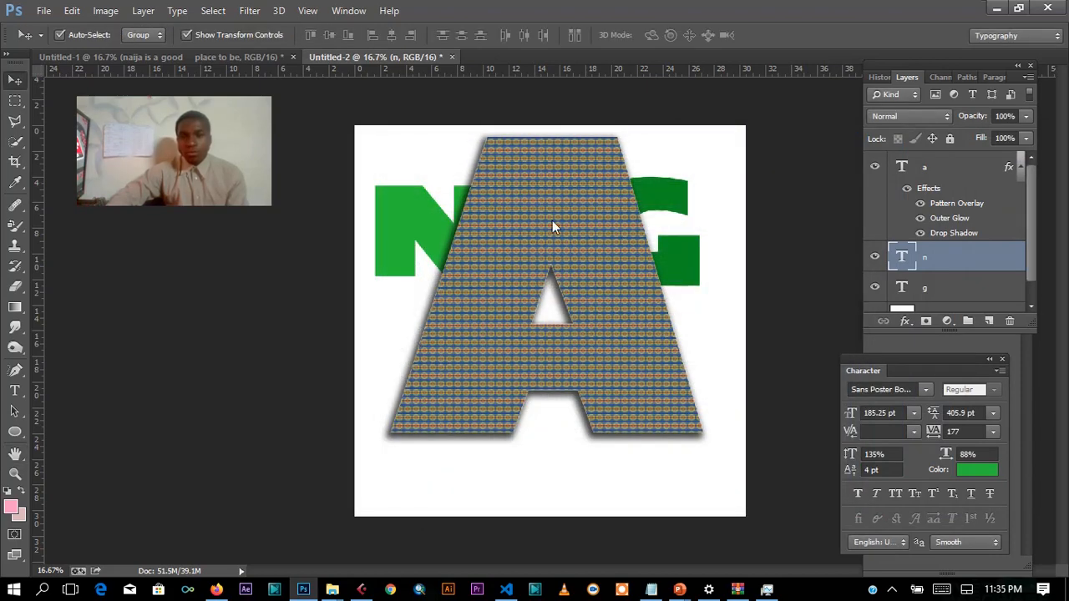
Step: Hide the "a" text layer and enable a Gradient Overlay effect on the "n" text layer
click(563, 218)
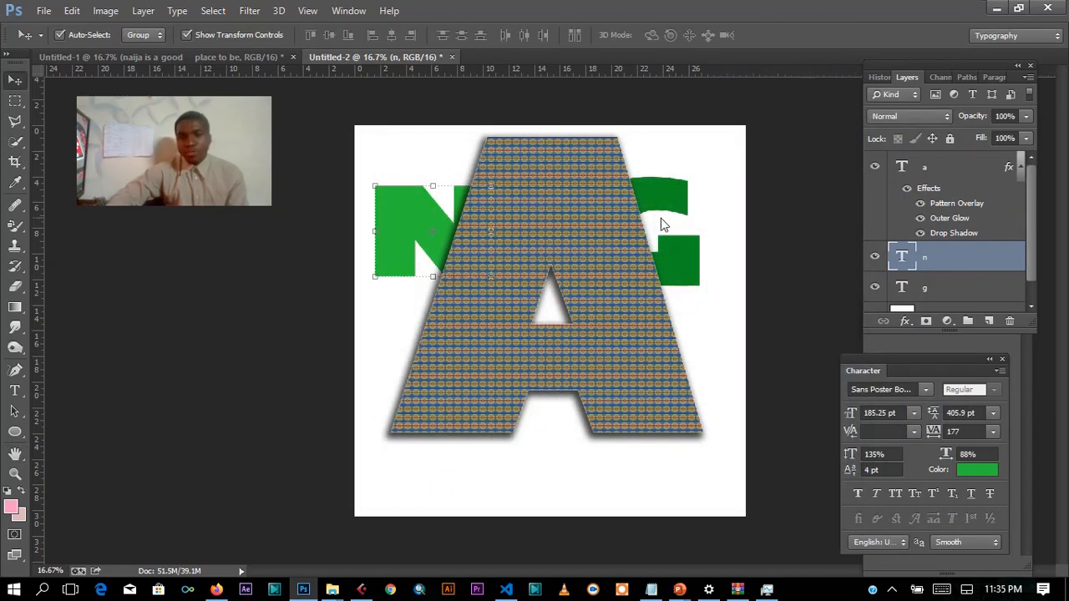
click(875, 169)
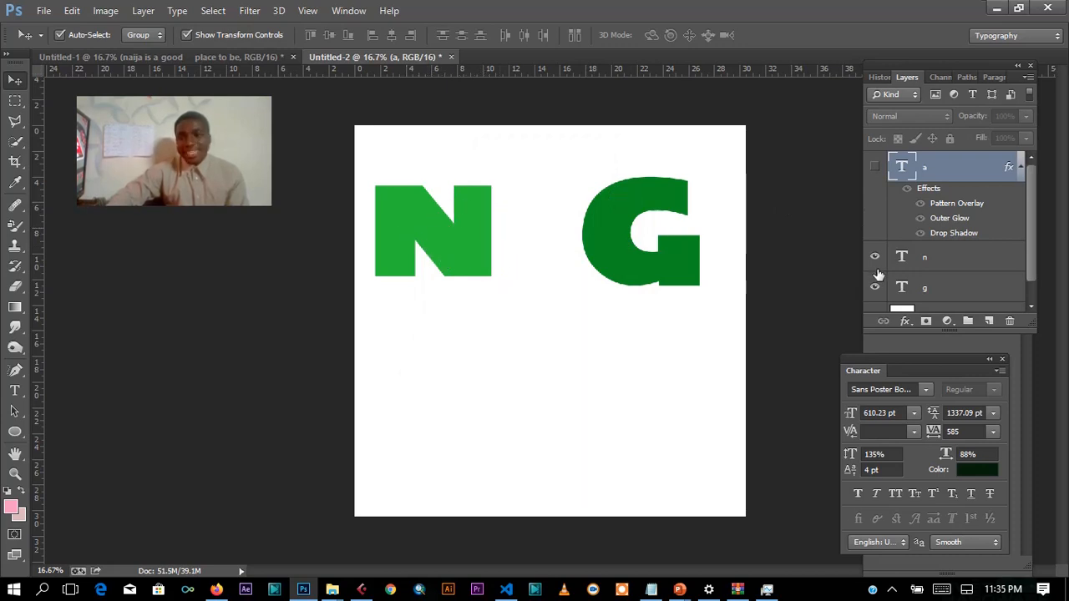
click(934, 262)
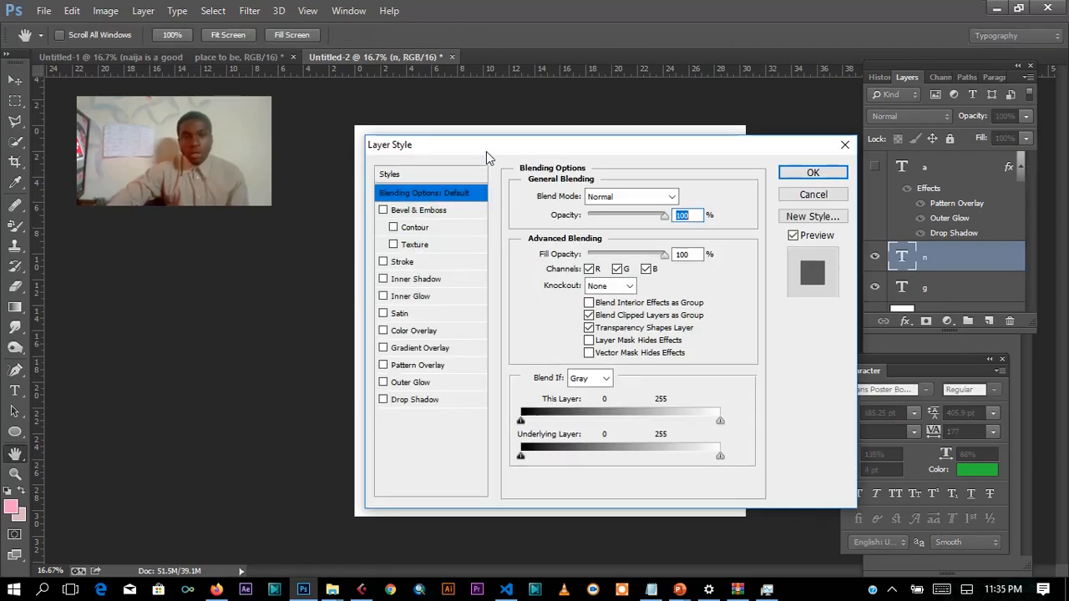
drag(470, 142, 749, 114)
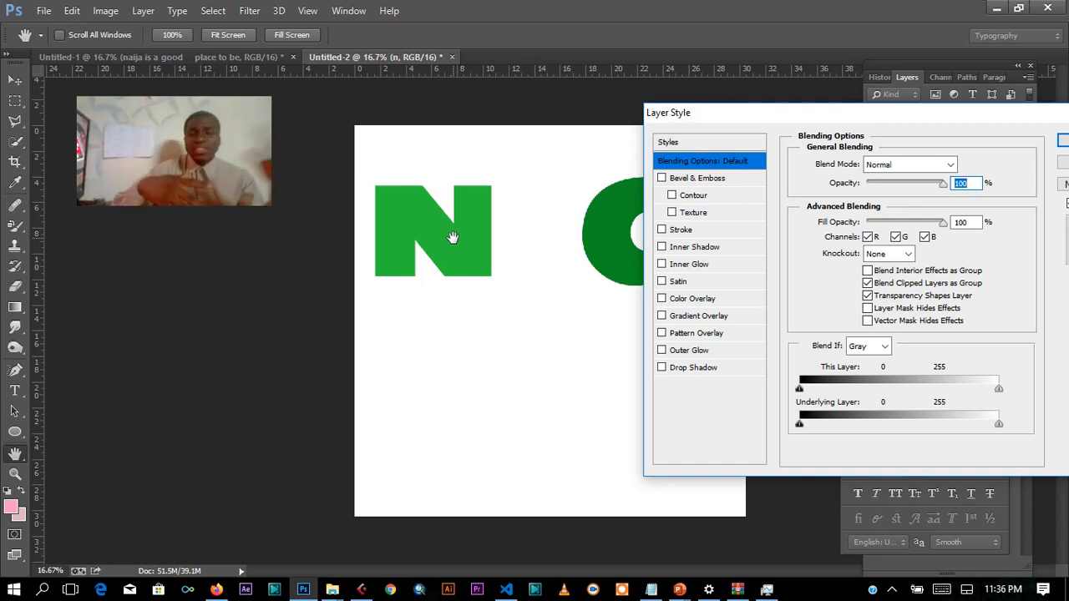
click(723, 316)
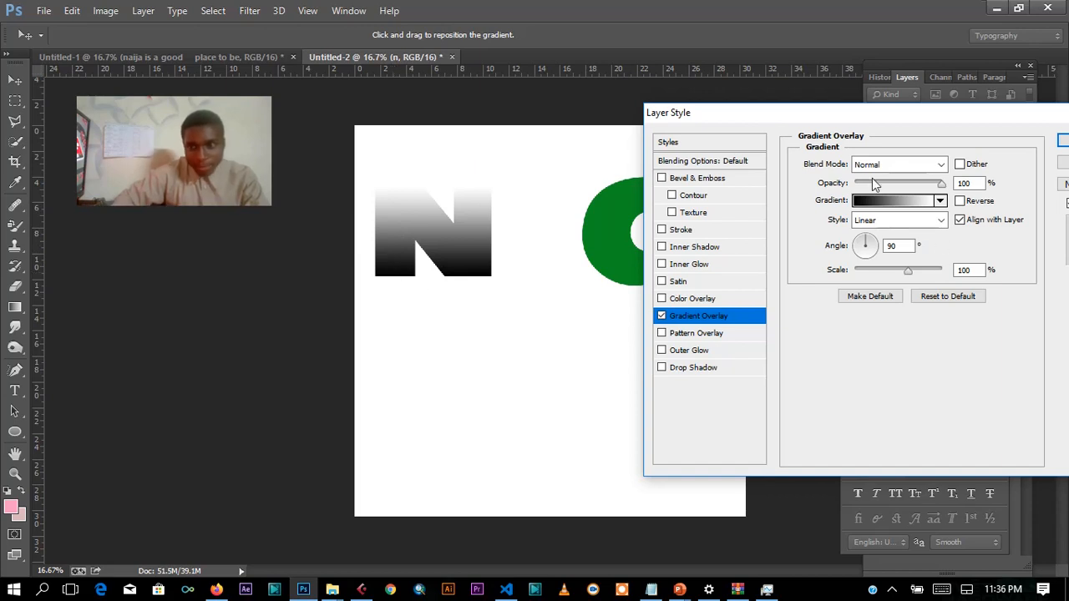
drag(876, 112, 790, 119)
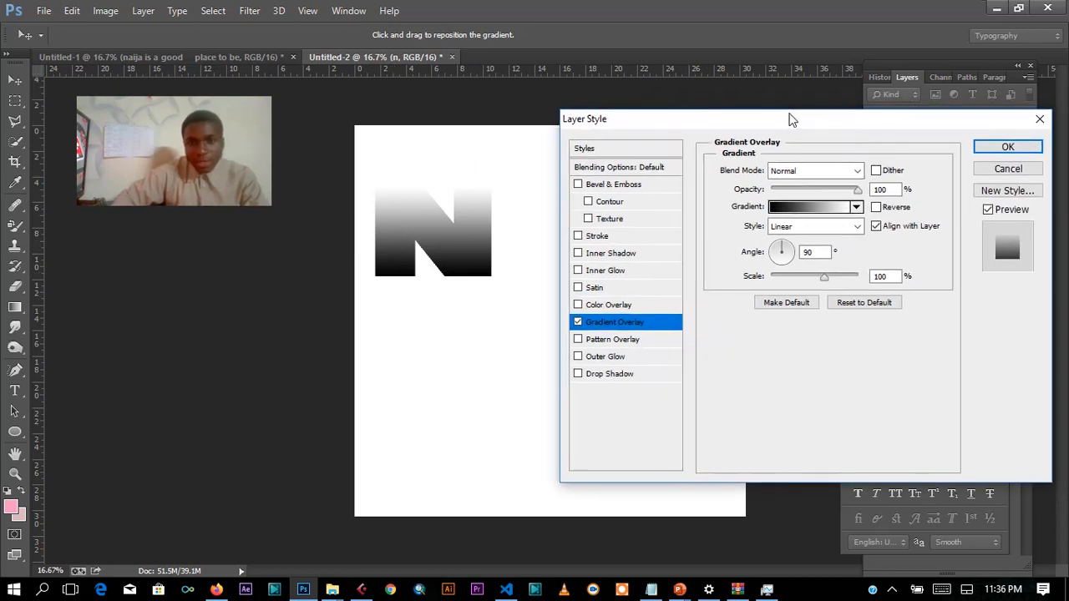
Step: Edit the overlay gradient by adding a color stop at 2% near its black end, colored dark maroon #4f0525
click(791, 209)
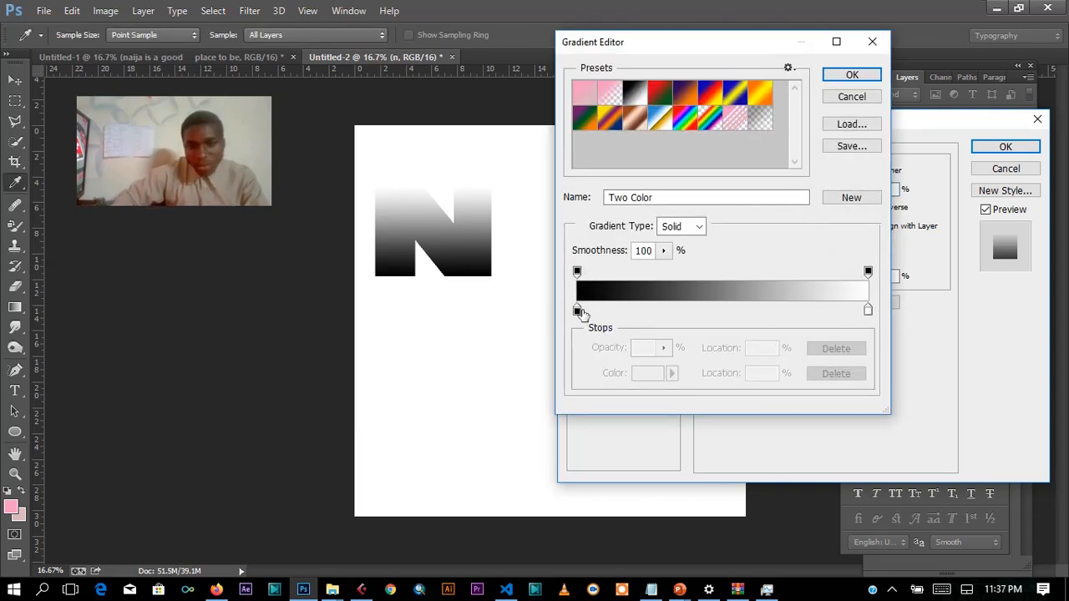
click(578, 310)
double_click(578, 310)
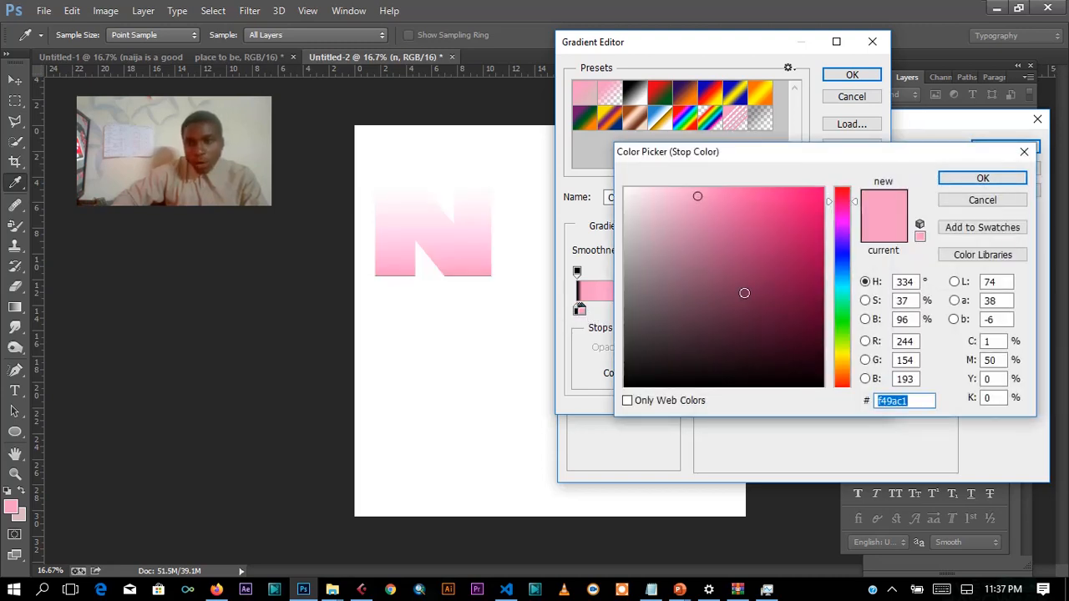
click(774, 285)
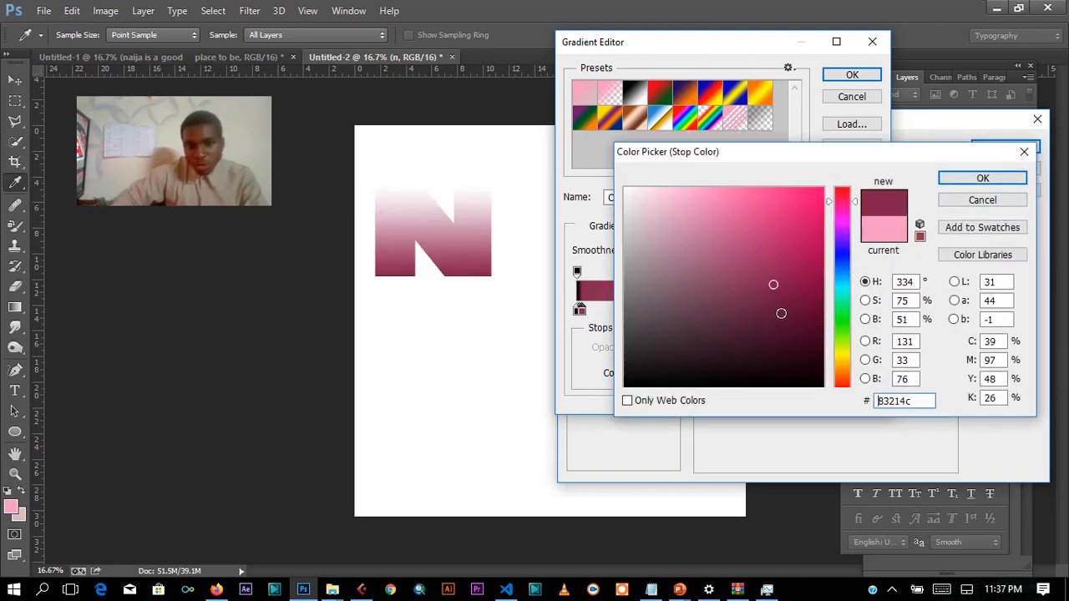
click(789, 303)
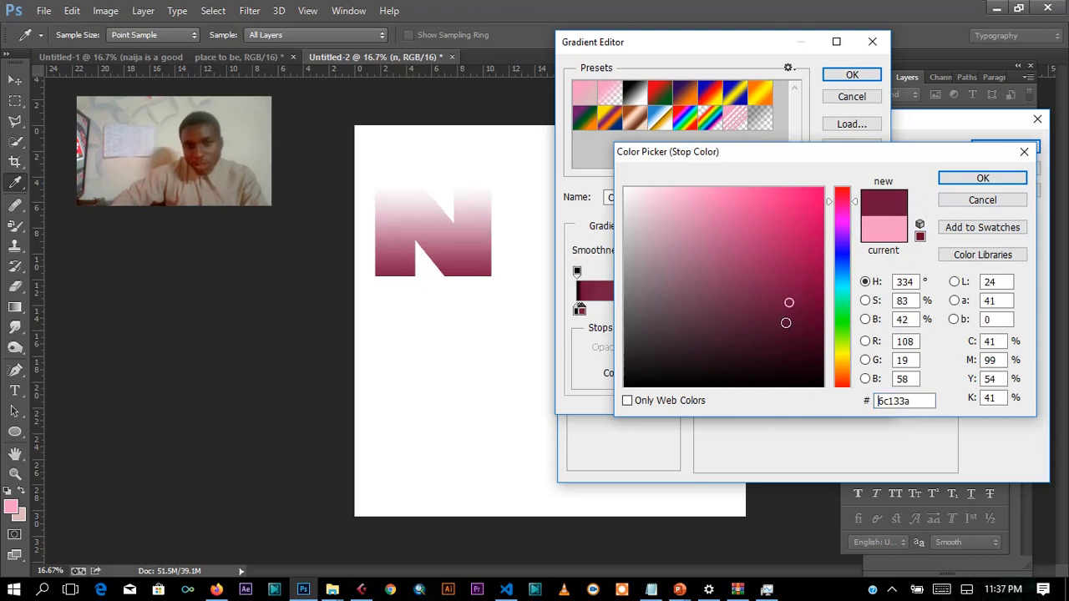
click(785, 330)
click(800, 341)
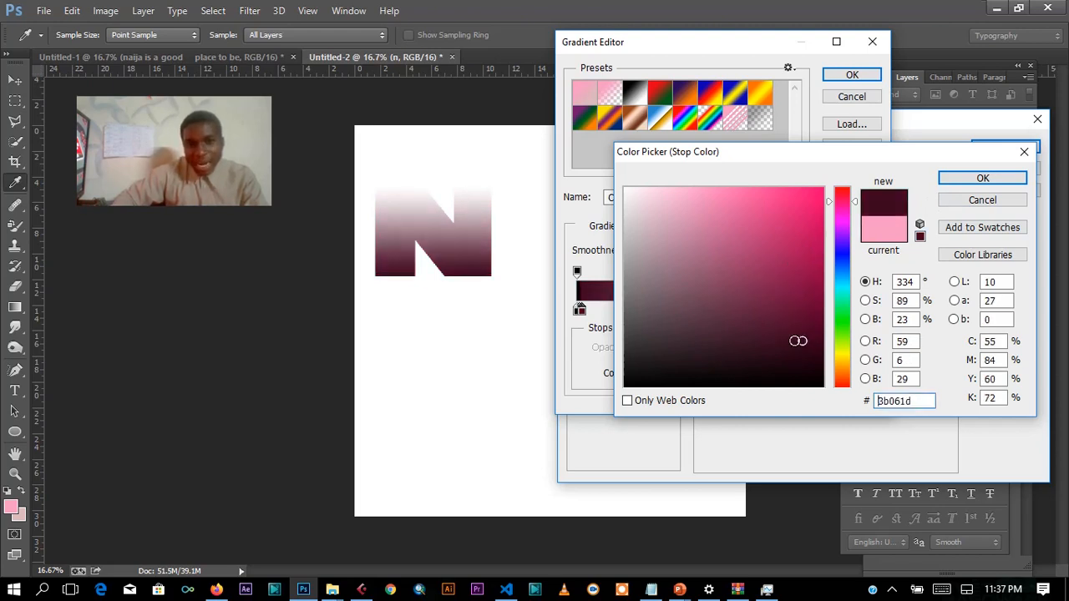
click(809, 313)
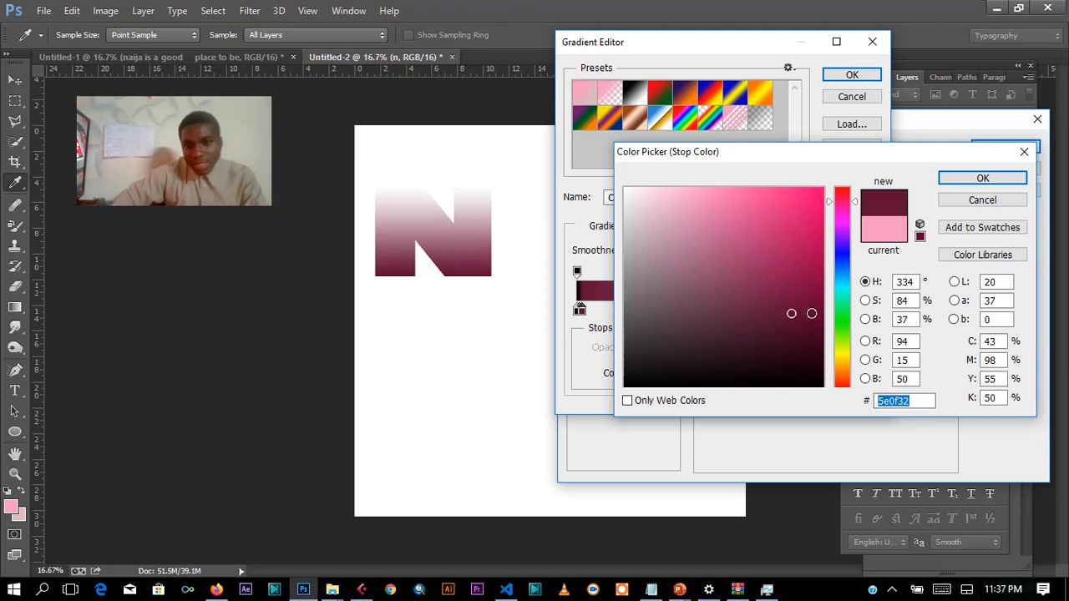
click(810, 312)
click(811, 325)
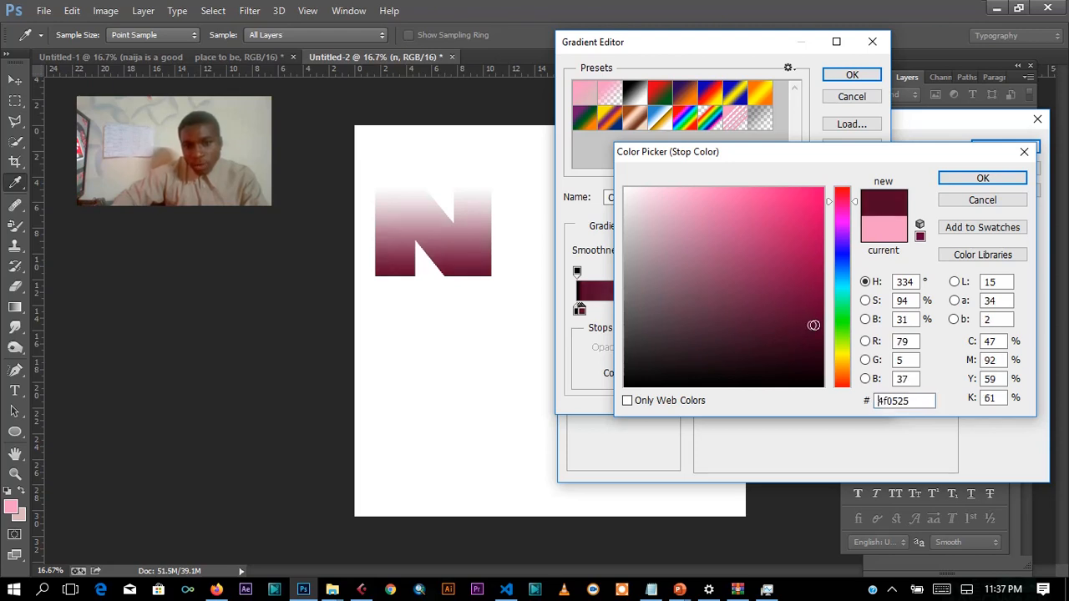
click(971, 180)
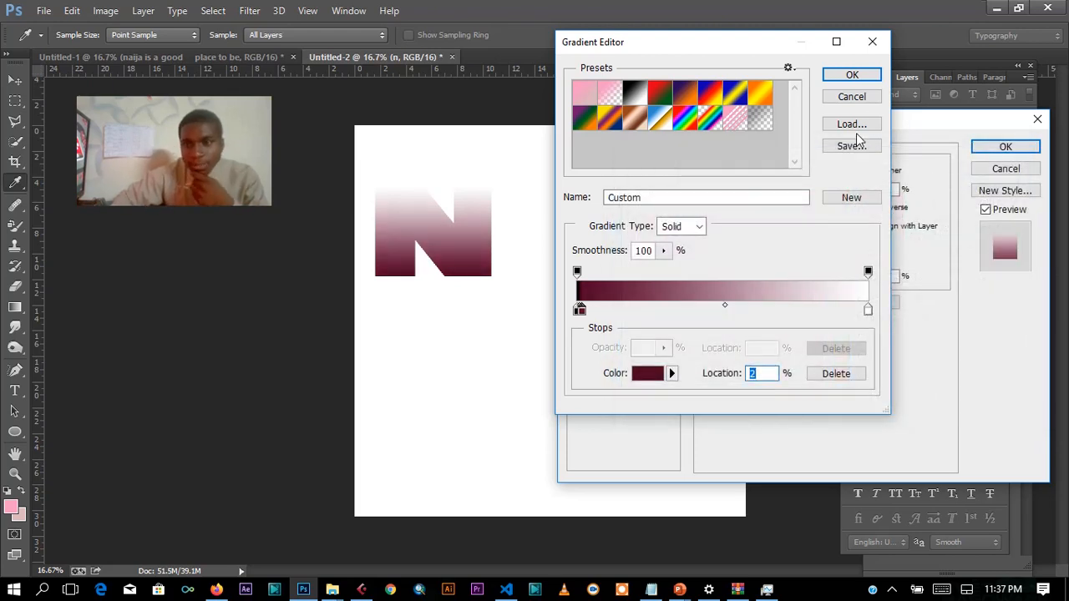
click(853, 75)
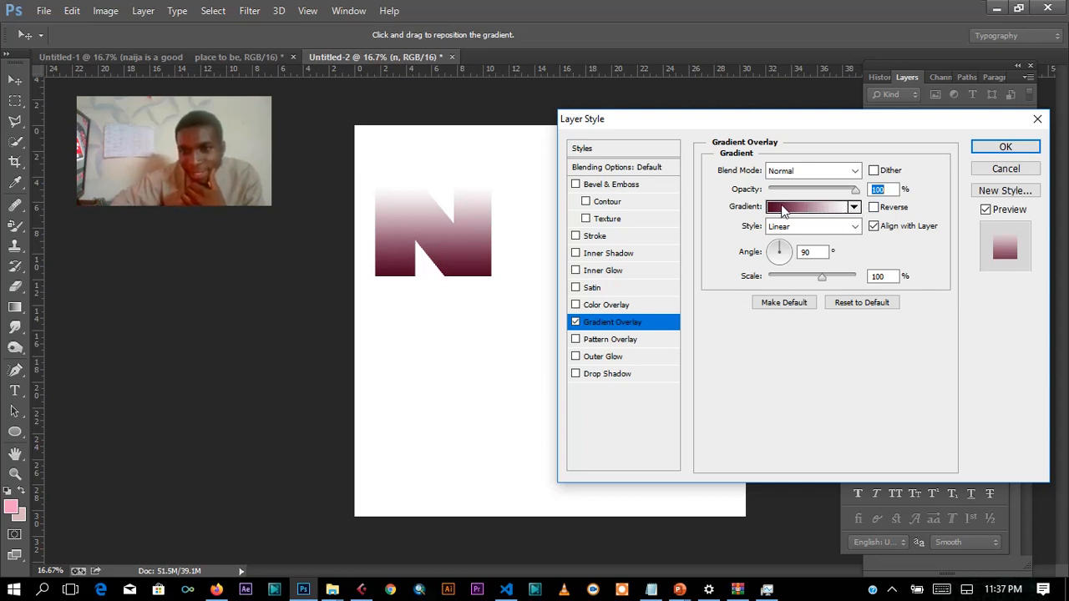
Step: Lower the gradient overlay's opacity to about 21% and bring it back to 100%
drag(817, 192, 786, 192)
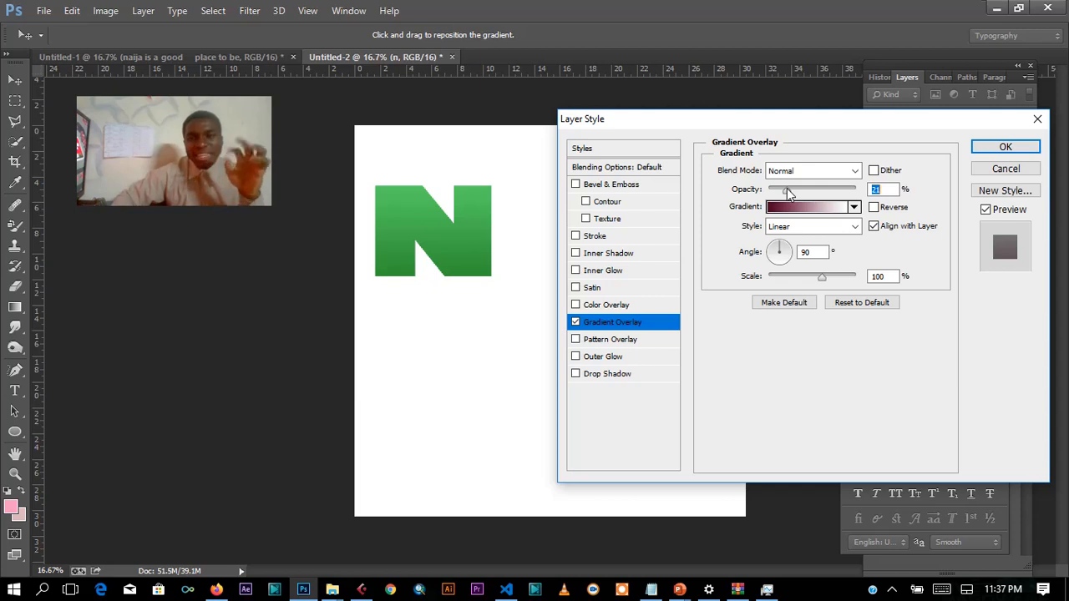
drag(788, 194, 869, 194)
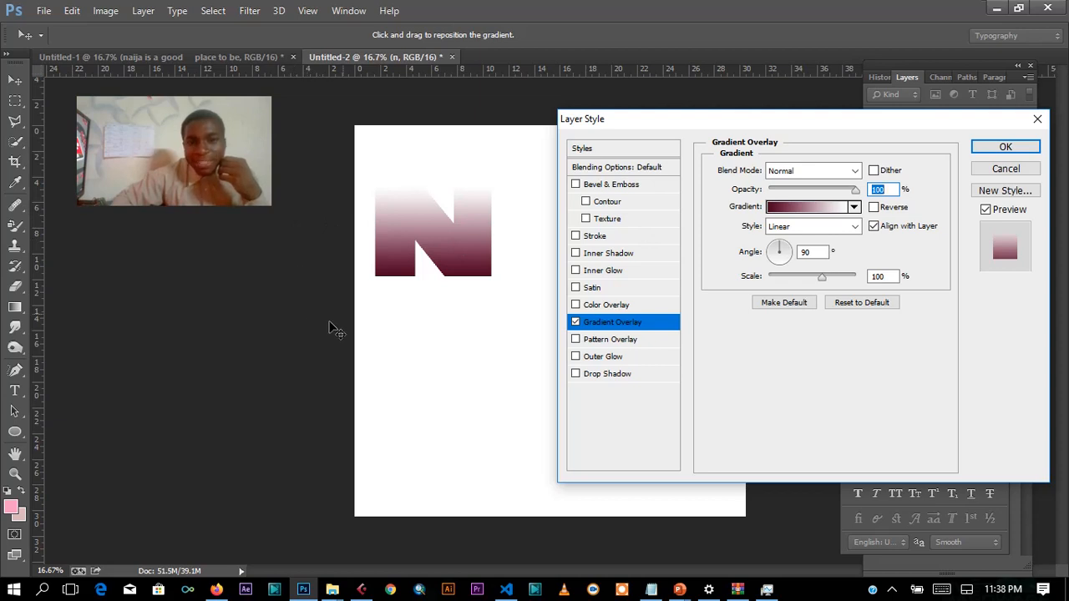
Step: Try several angles for the gradient overlay, including 149°, 110° and 102°, and set the angle back to 90°
click(784, 262)
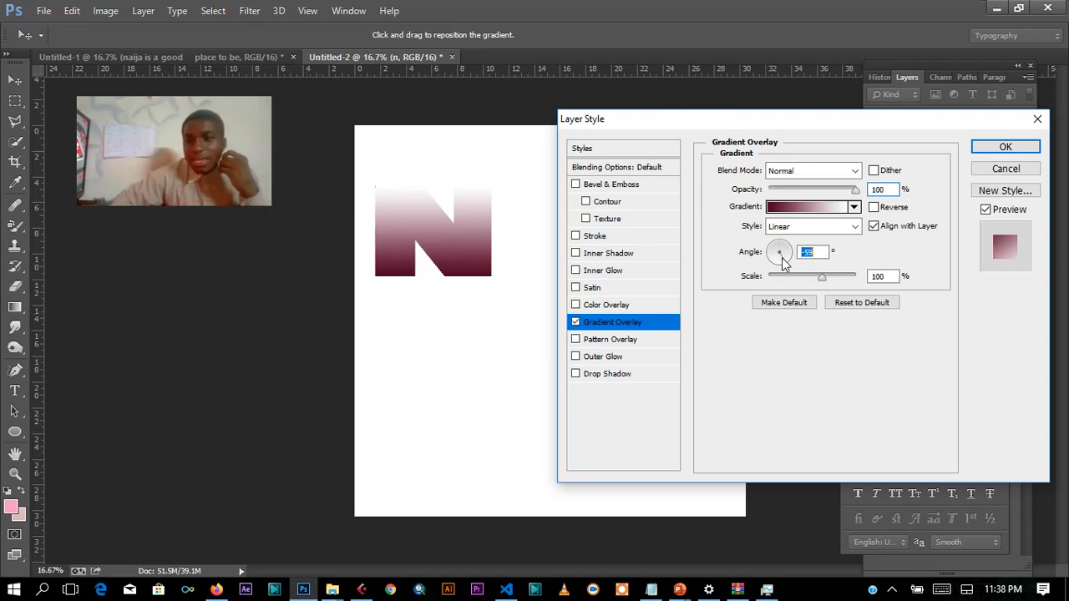
drag(777, 257, 698, 234)
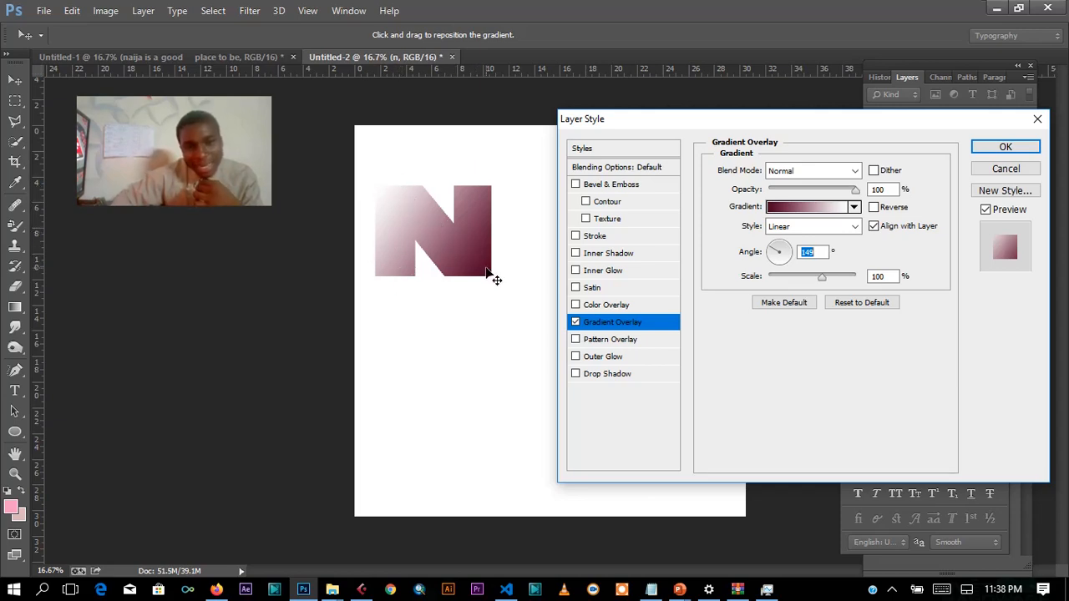
click(777, 249)
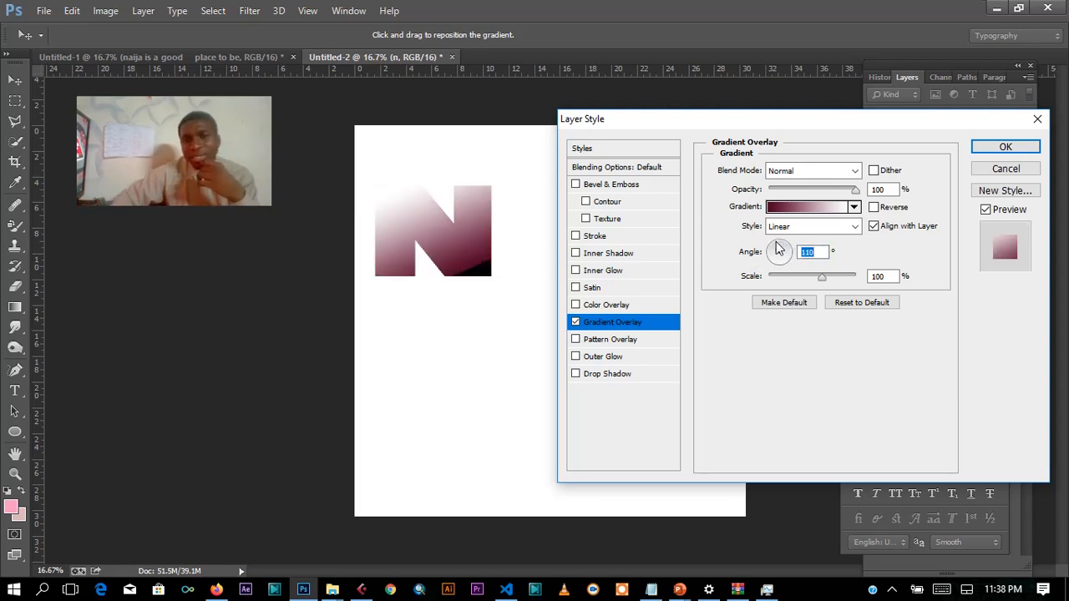
drag(778, 249, 782, 253)
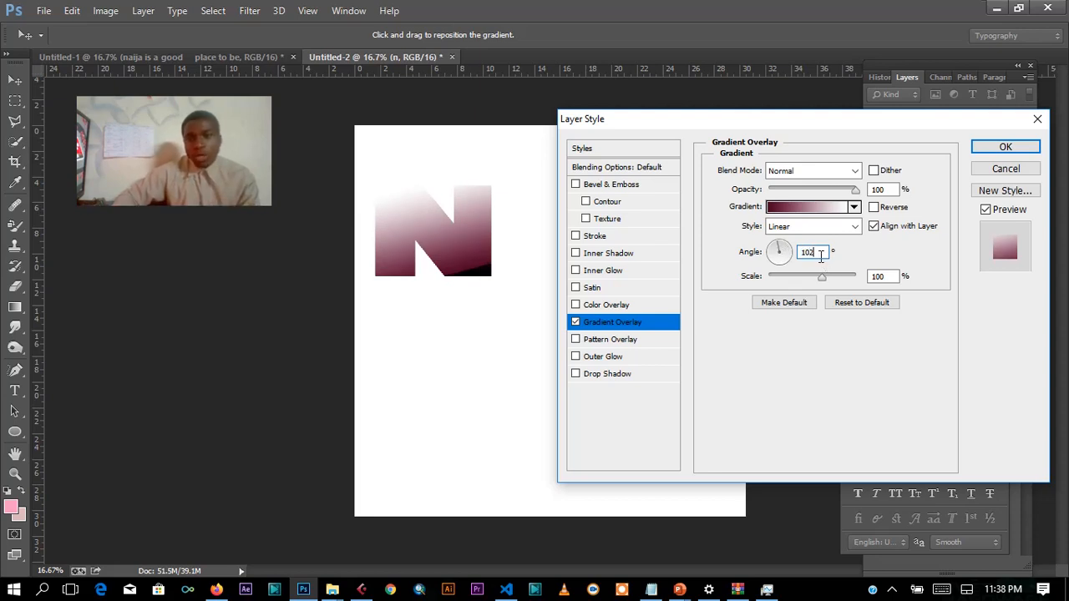
key(BackSpace)
key(BackSpace)
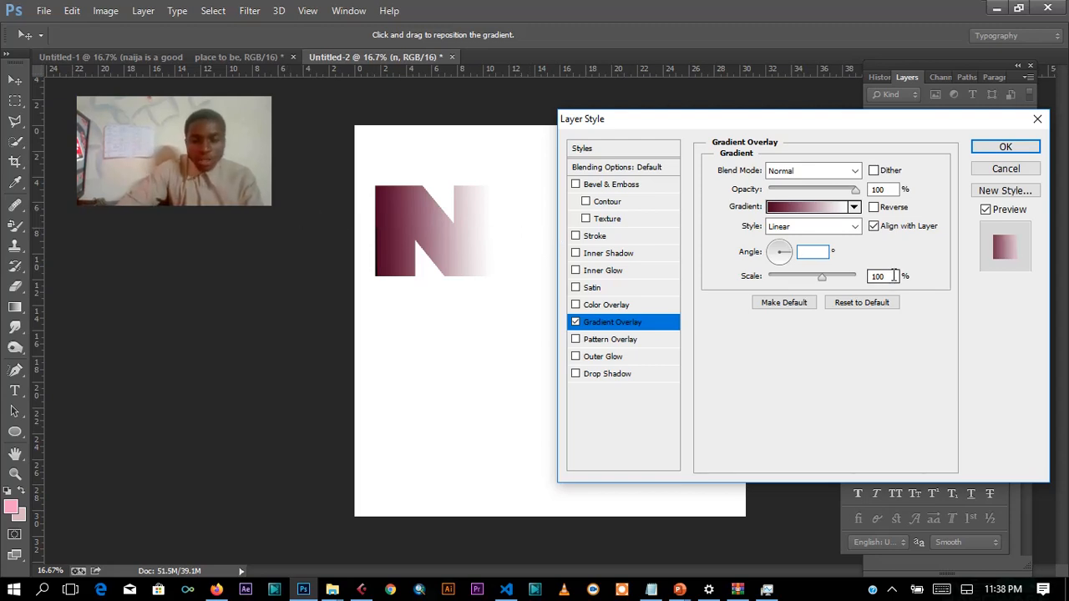
text(90)
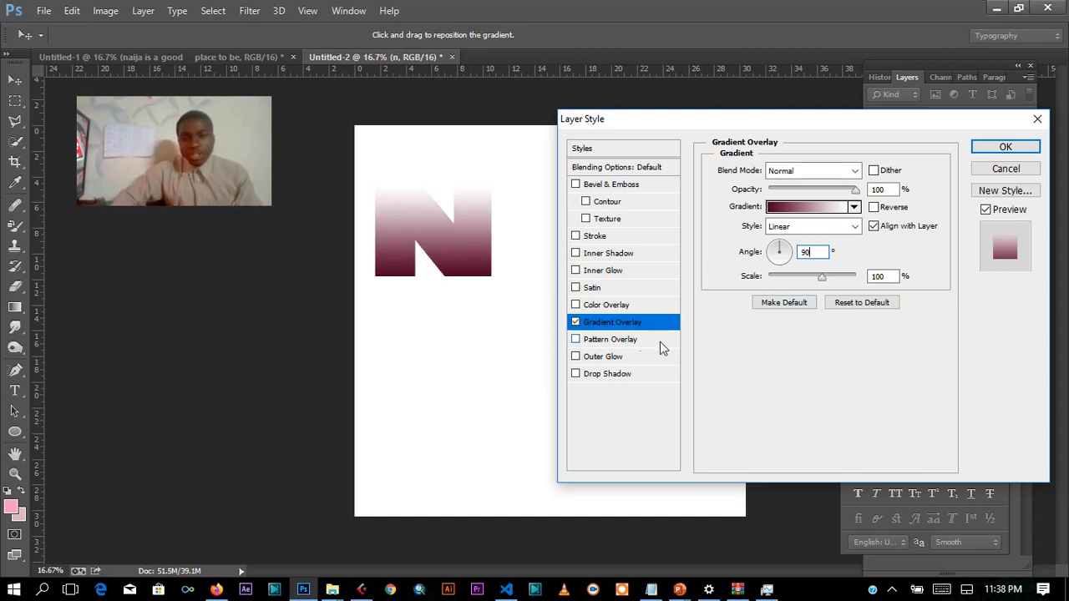
Step: Turn off the Gradient Overlay effect on the "n" text layer and enable Color Overlay instead
click(575, 322)
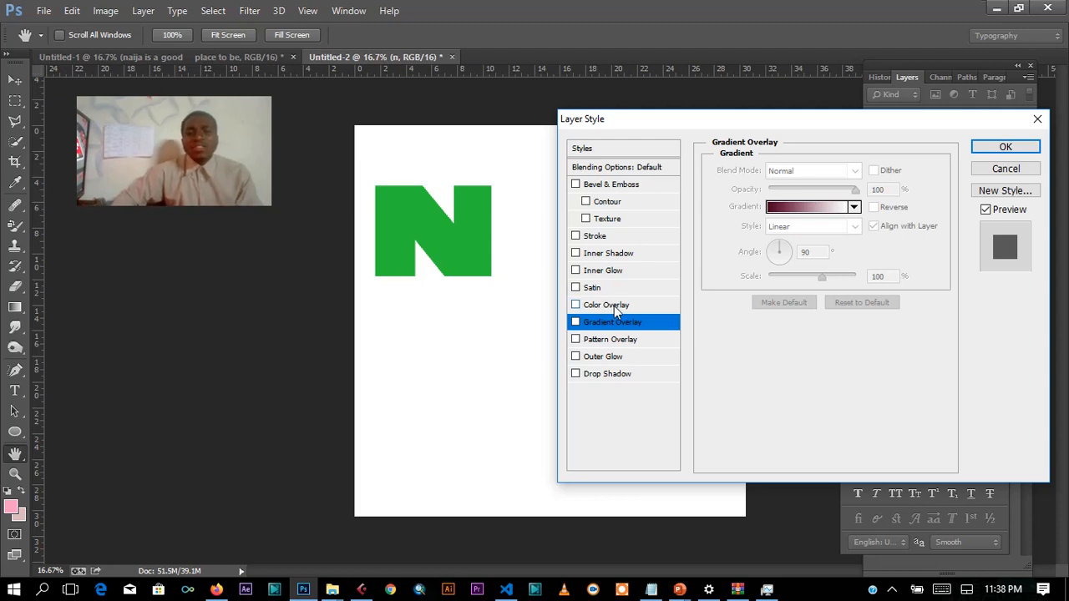
click(614, 306)
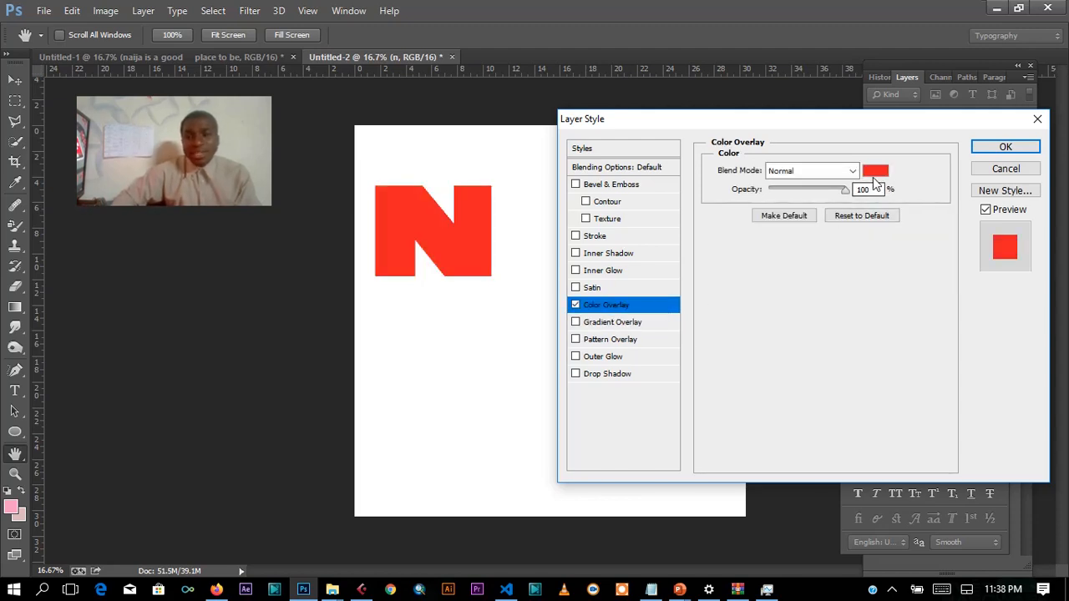
click(873, 172)
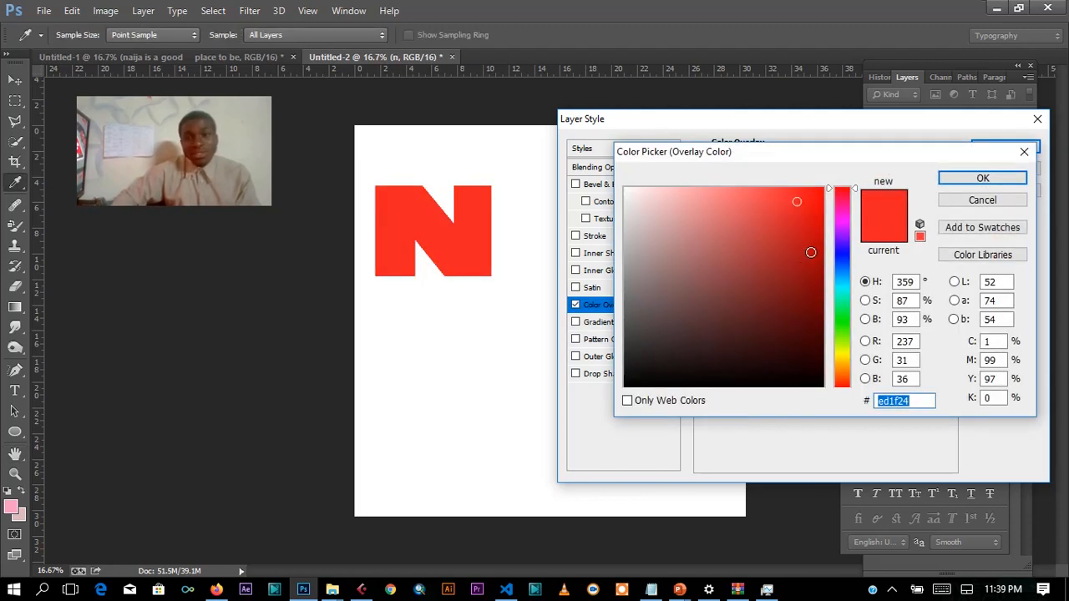
click(810, 251)
click(749, 228)
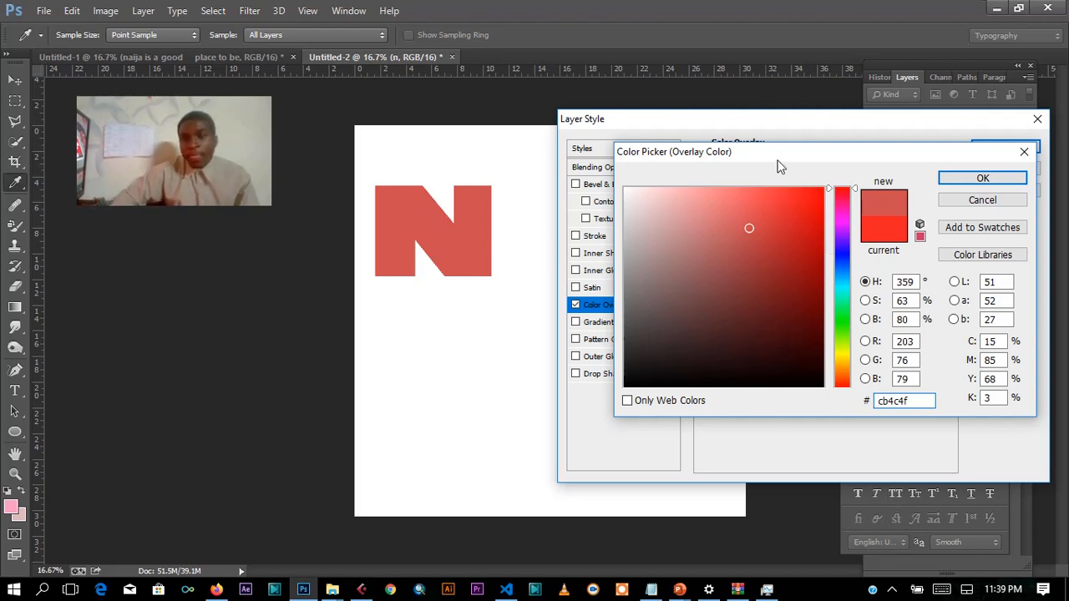
drag(777, 166, 262, 119)
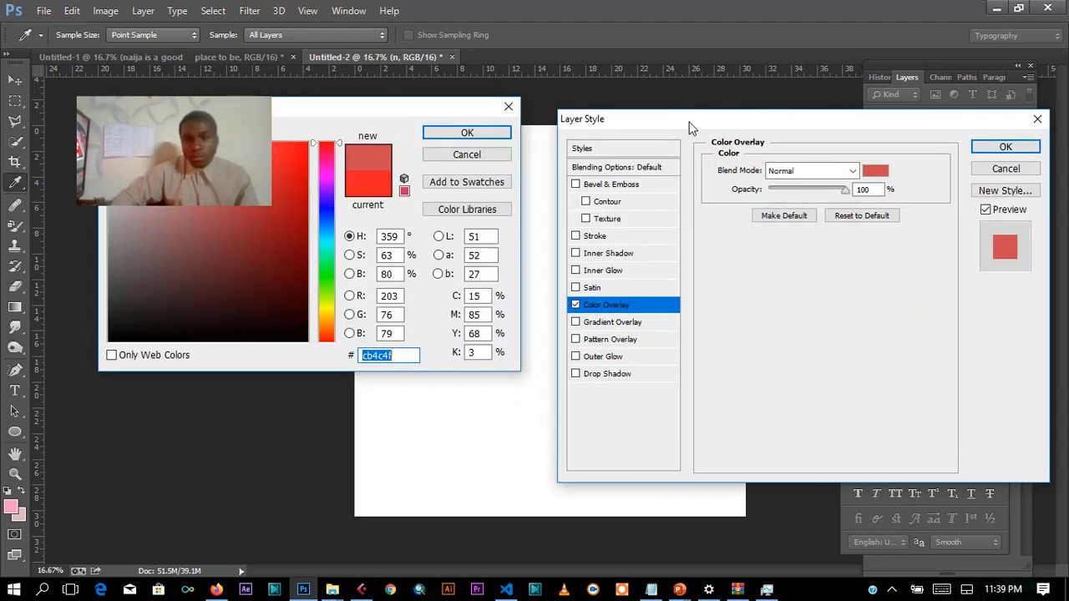
click(505, 112)
drag(933, 125, 629, 123)
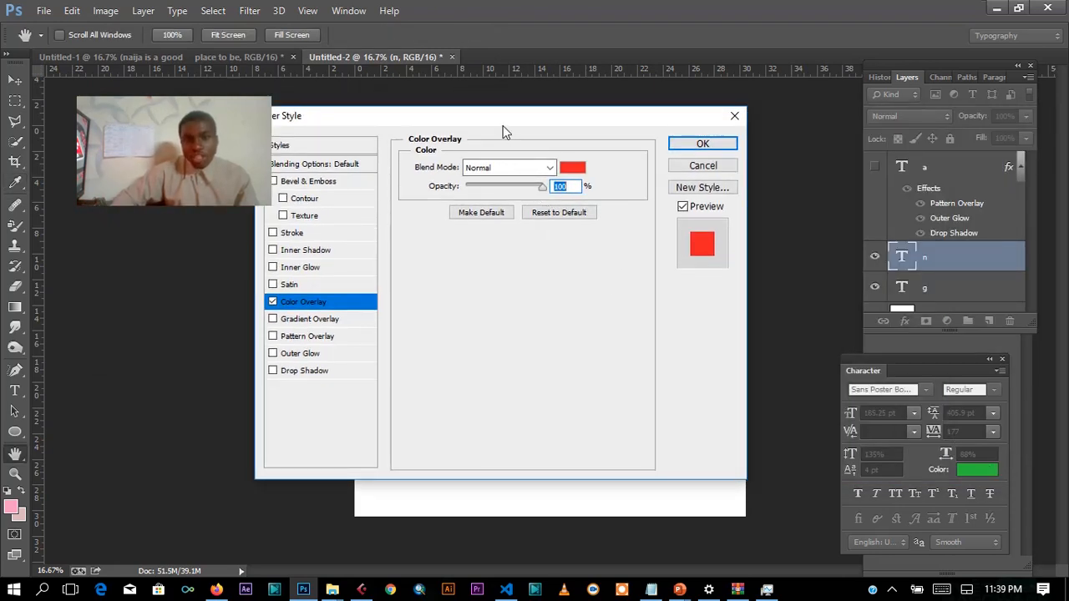
drag(503, 125, 798, 115)
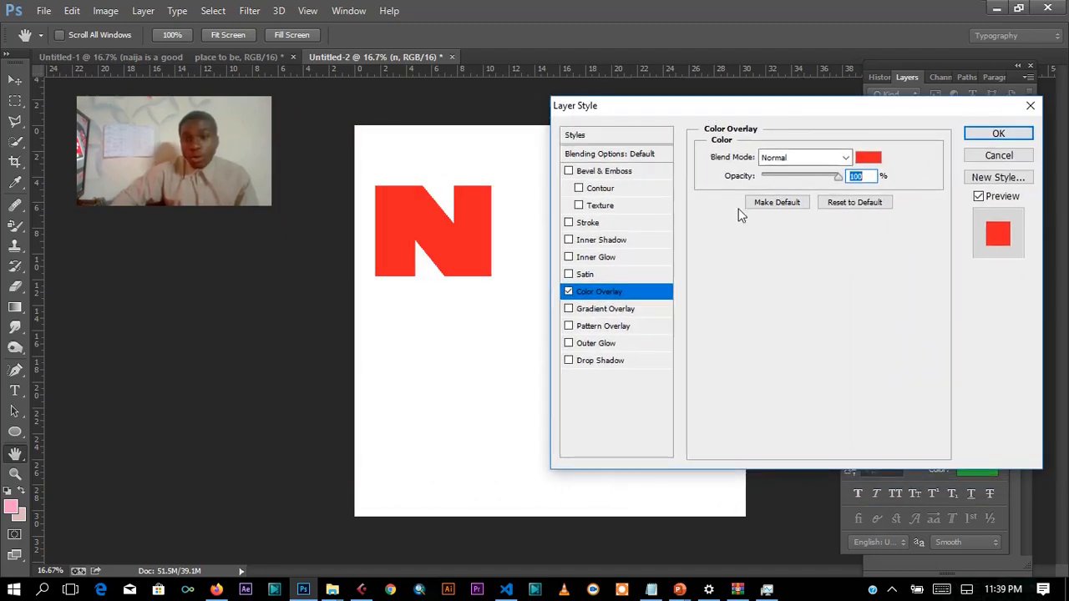
Step: Set the color overlay on the letter N to dark red #5e1214
click(869, 162)
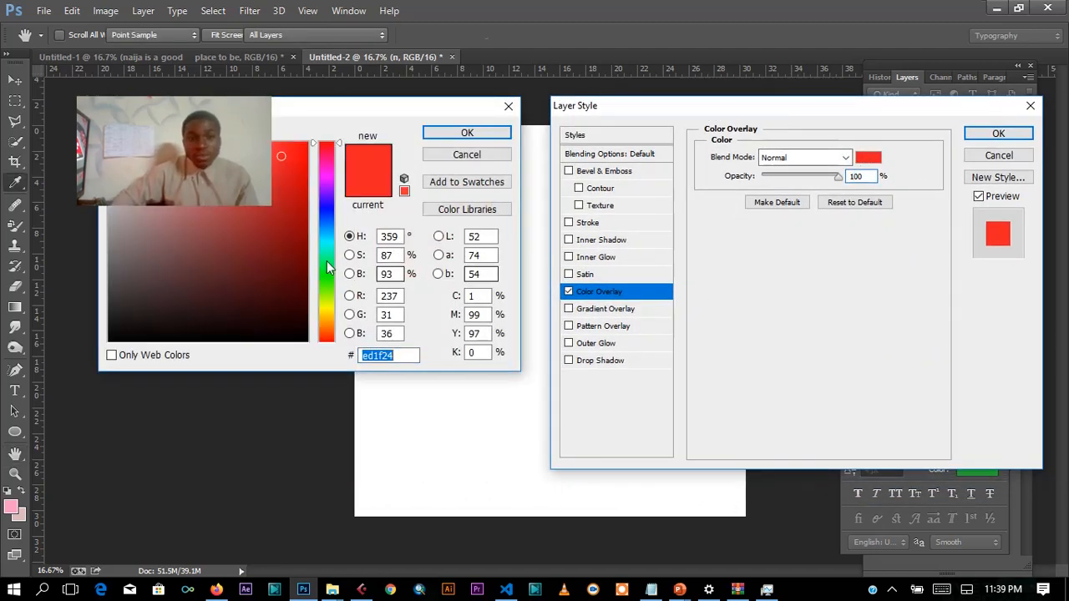
click(270, 268)
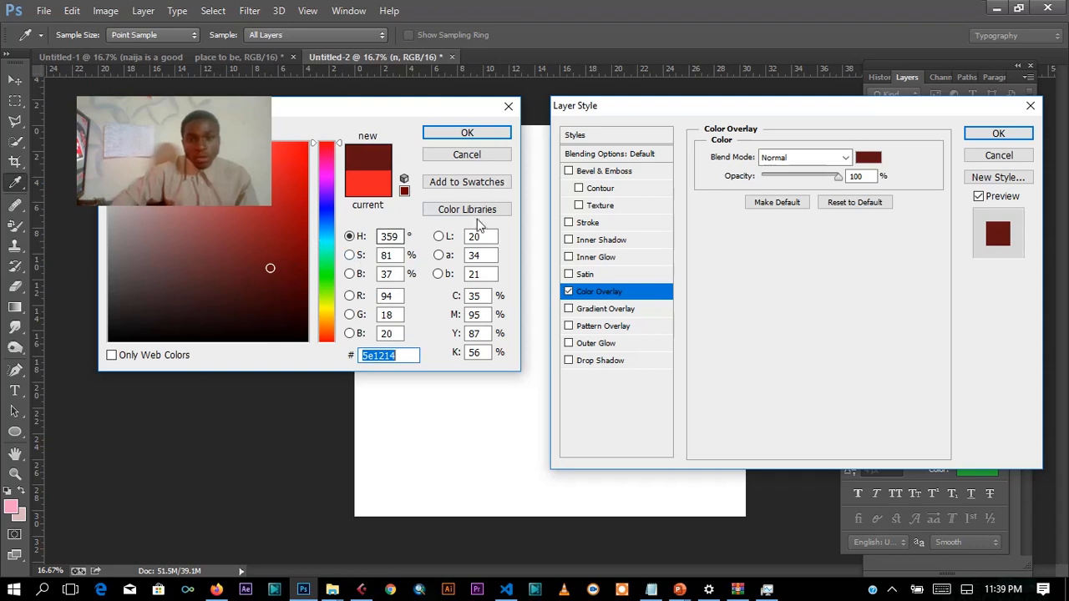
click(471, 134)
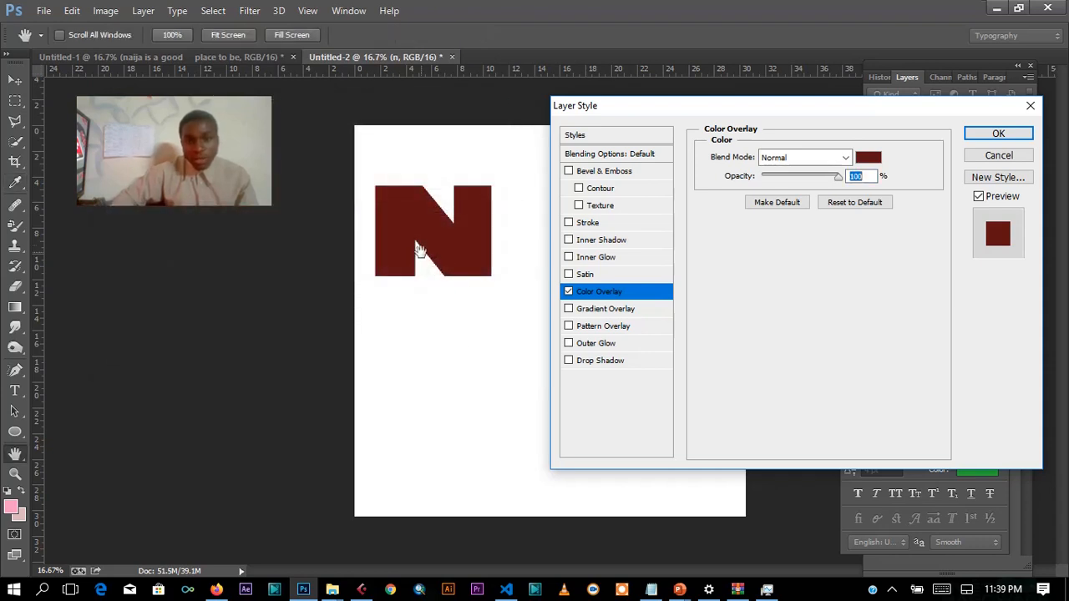
Step: Replace the color overlay with the Satin effect and toggle Satin off and on to compare the letter's look
click(569, 290)
click(568, 275)
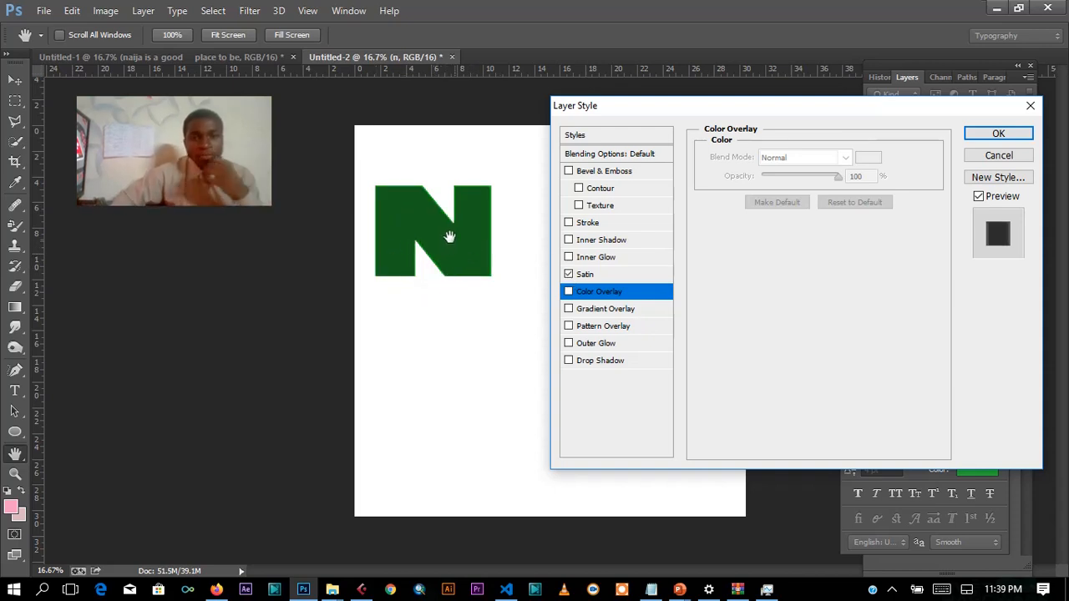
click(612, 278)
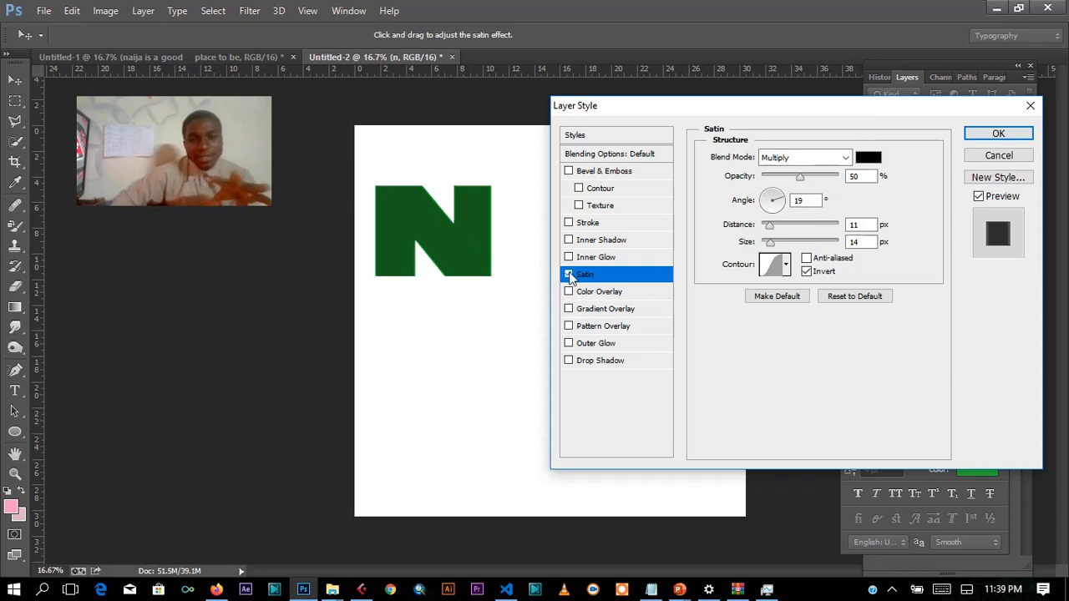
key(space)
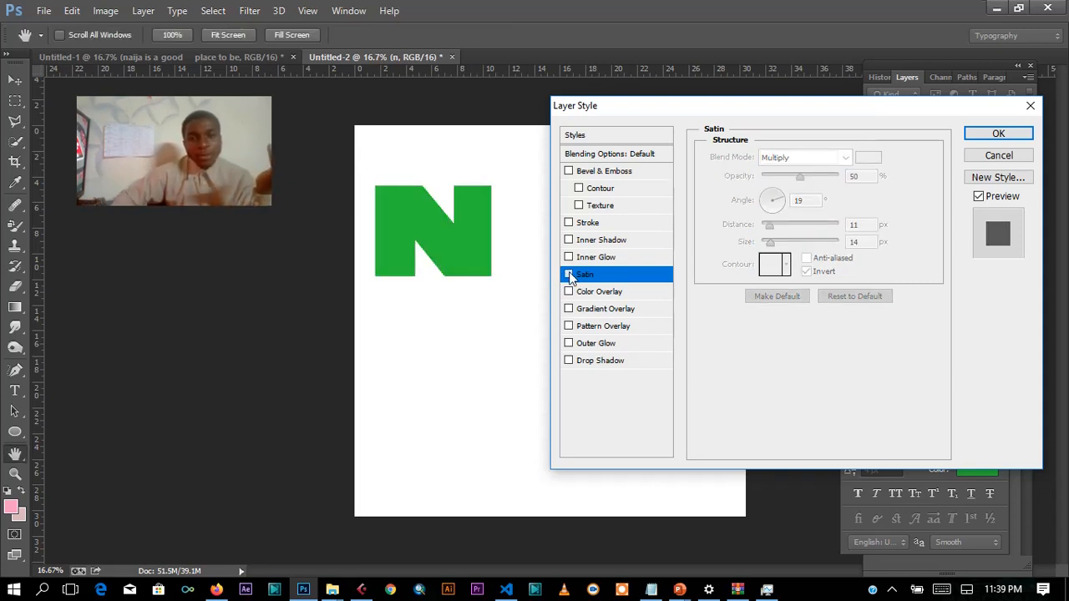
click(568, 275)
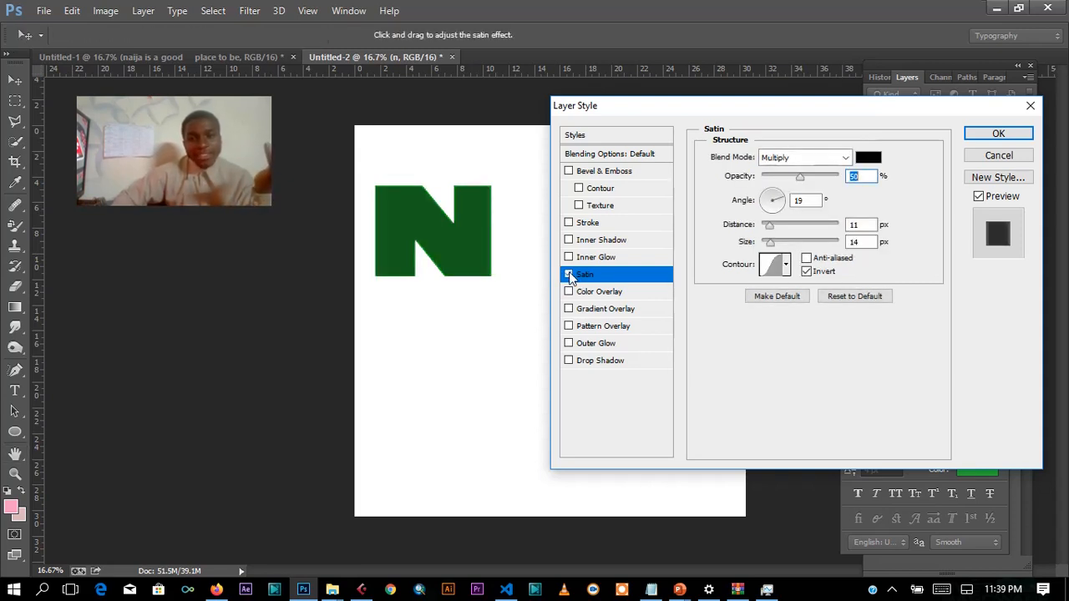
Step: Change the satin color to teal #2ba6b0
click(866, 158)
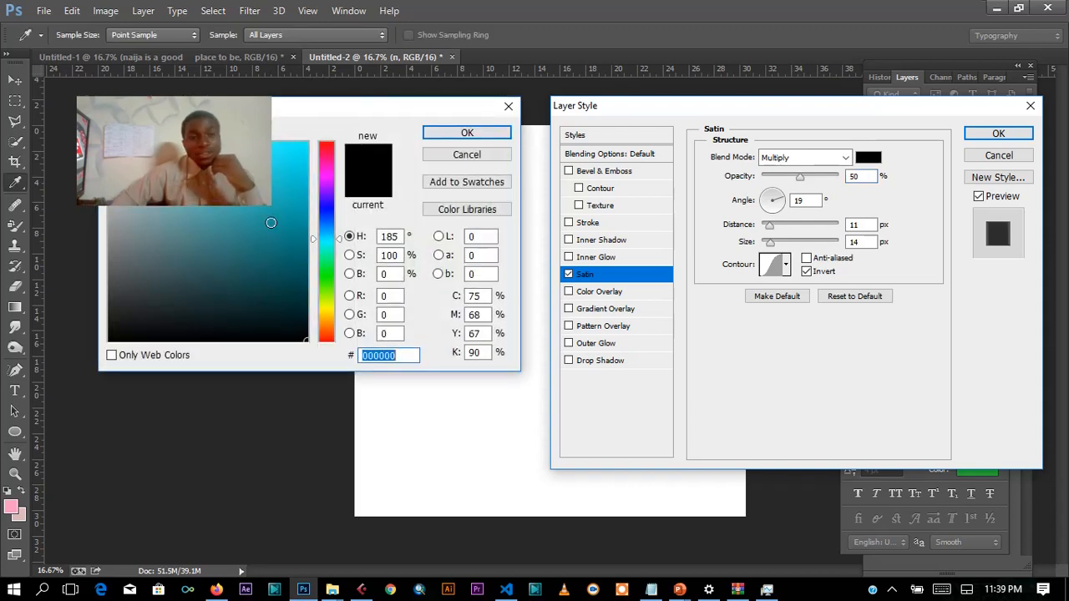
click(258, 205)
drag(346, 106, 843, 170)
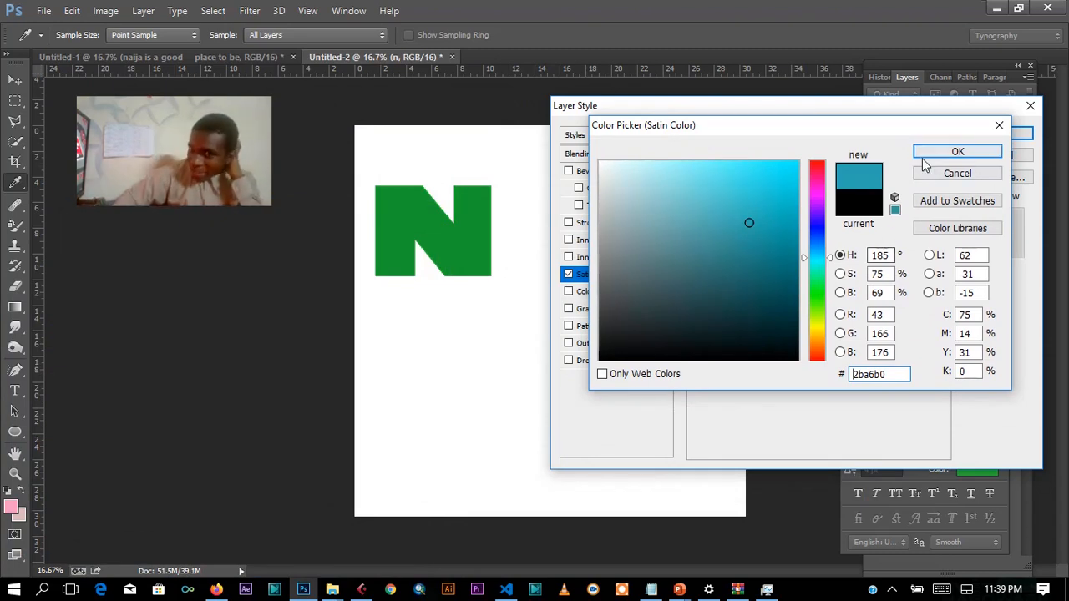
click(994, 150)
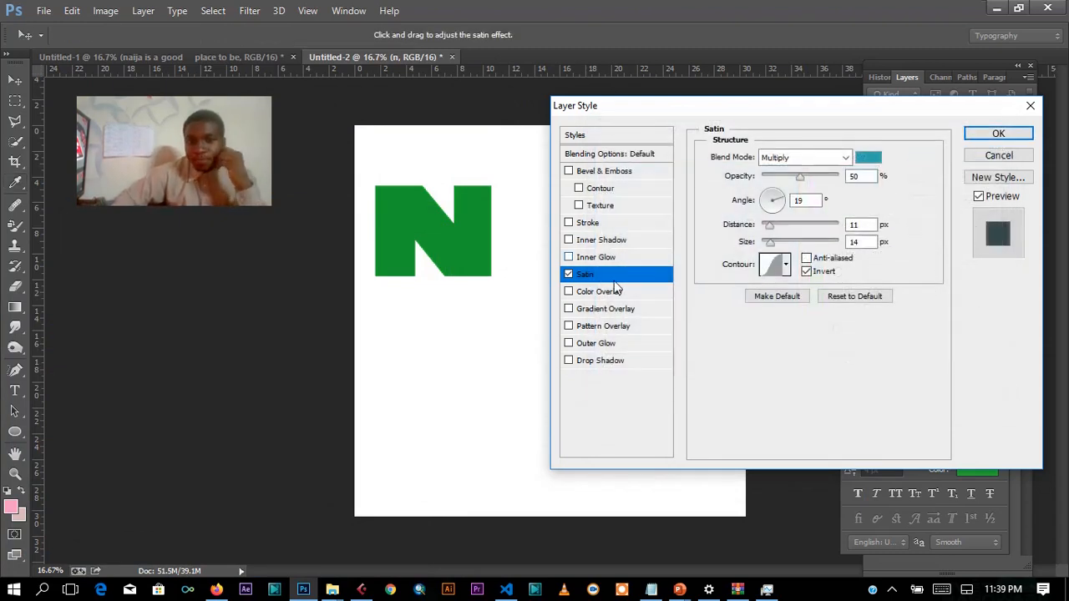
Step: Enable Color Overlay on the letter again and set its color to light pink #f0adaf
click(577, 294)
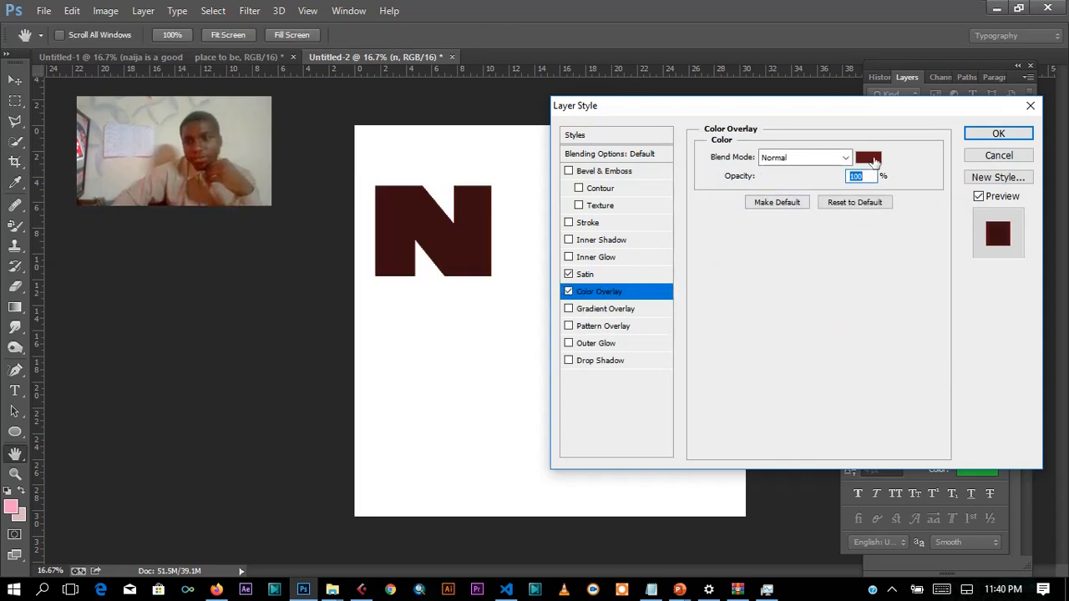
click(869, 157)
click(659, 186)
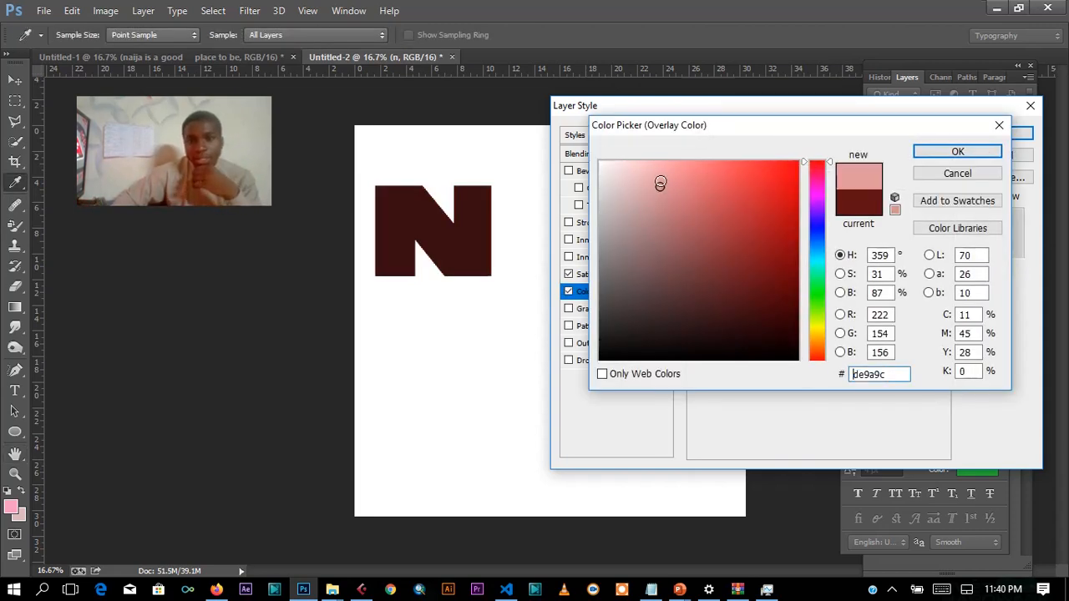
click(681, 175)
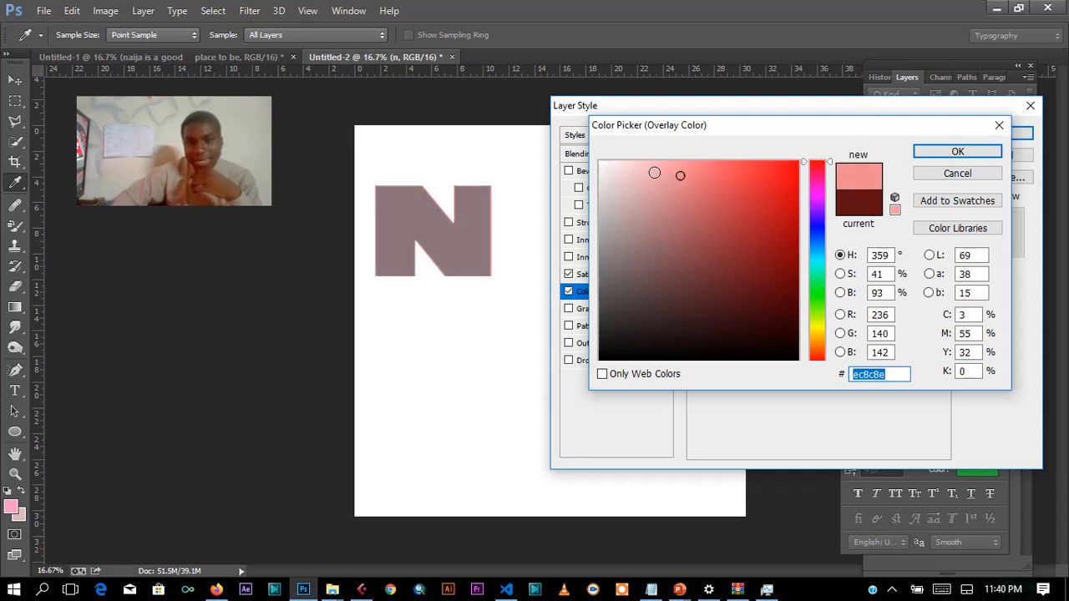
click(651, 175)
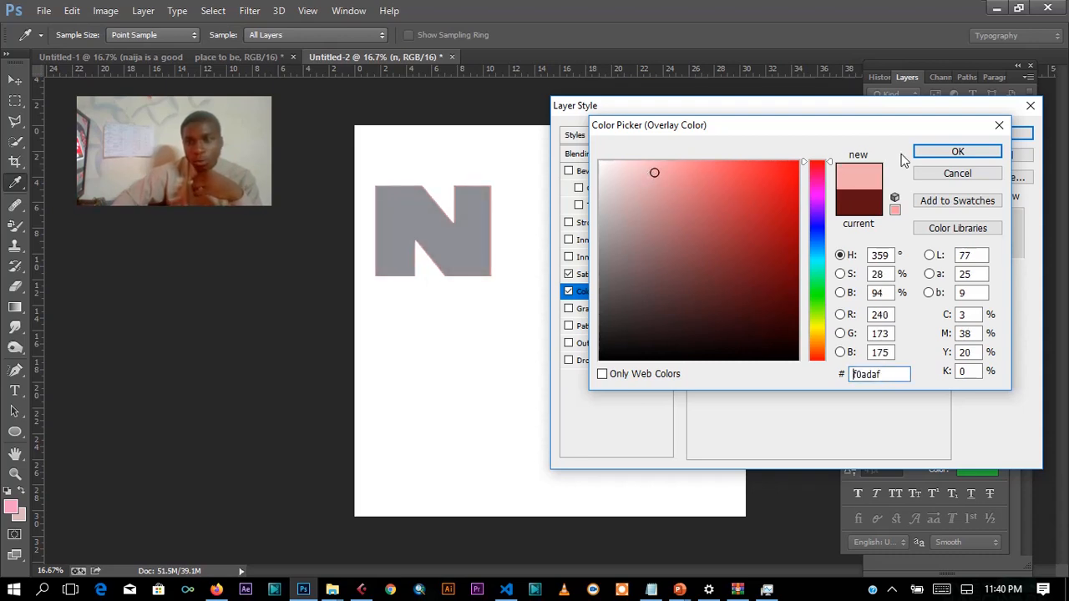
click(958, 151)
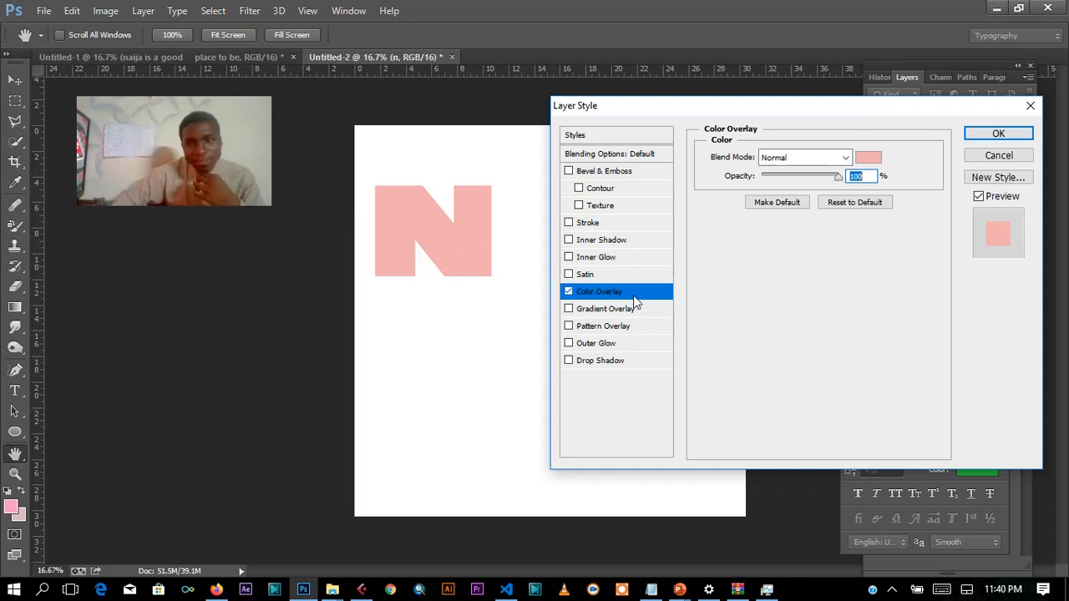
Step: Apply the Satin effect over the pink color overlay and set the satin color to black #000000
click(627, 277)
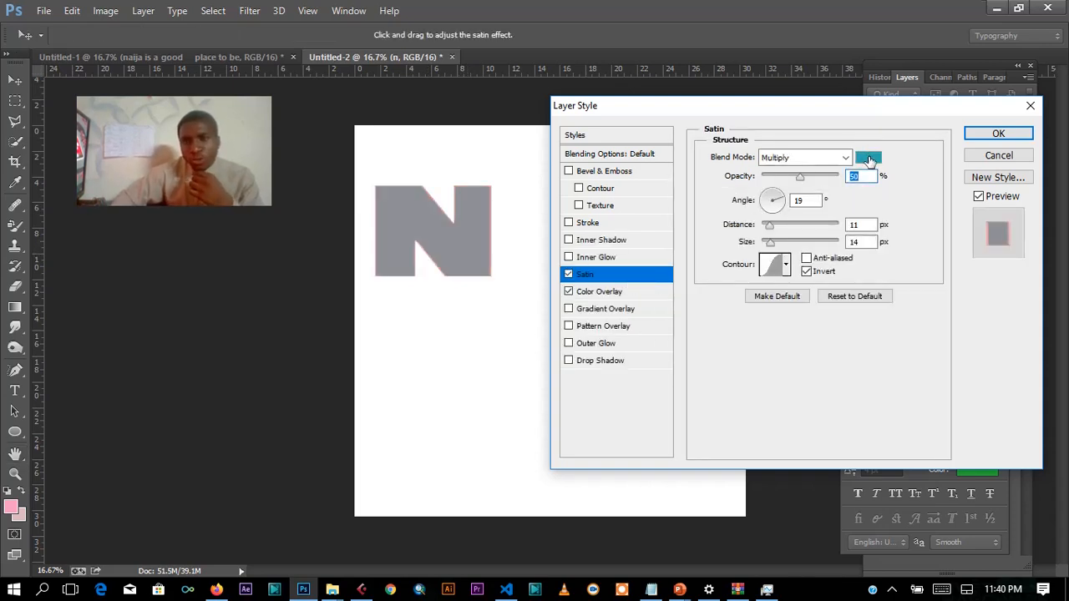
click(869, 159)
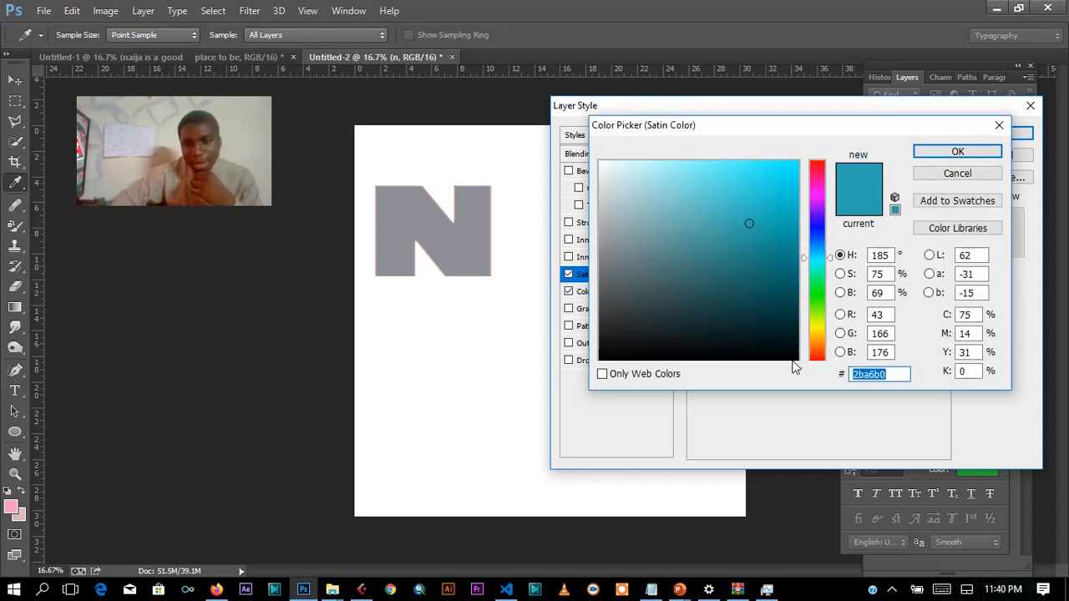
click(792, 357)
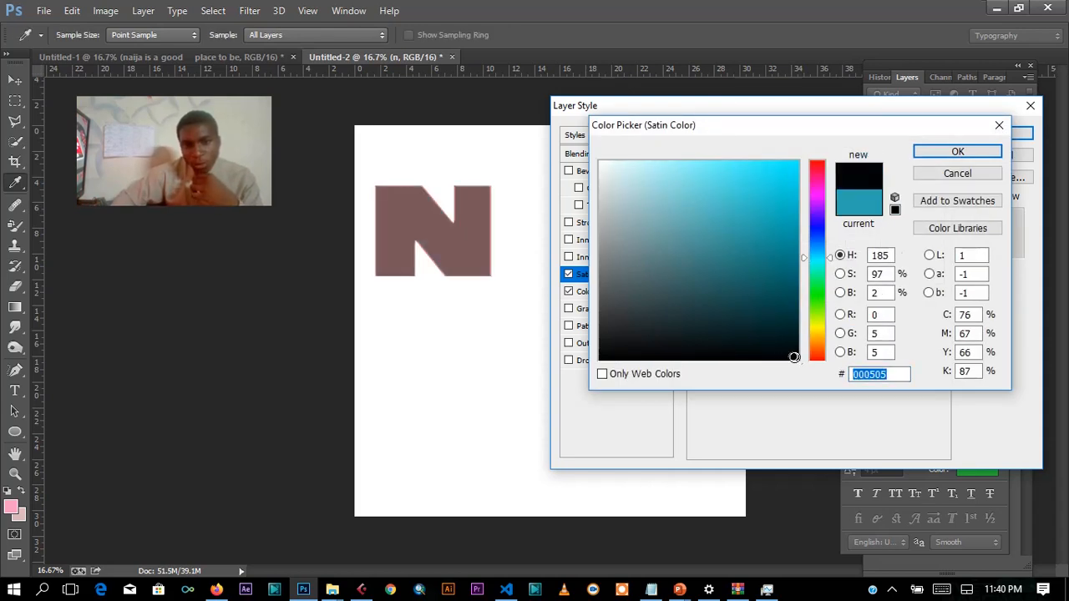
drag(793, 356, 807, 369)
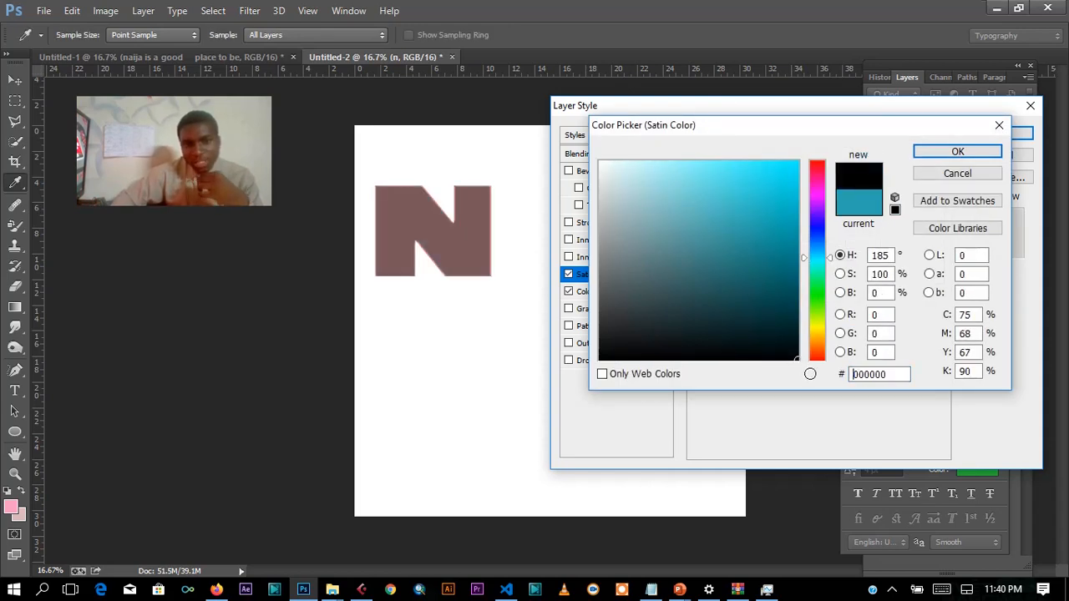
click(952, 154)
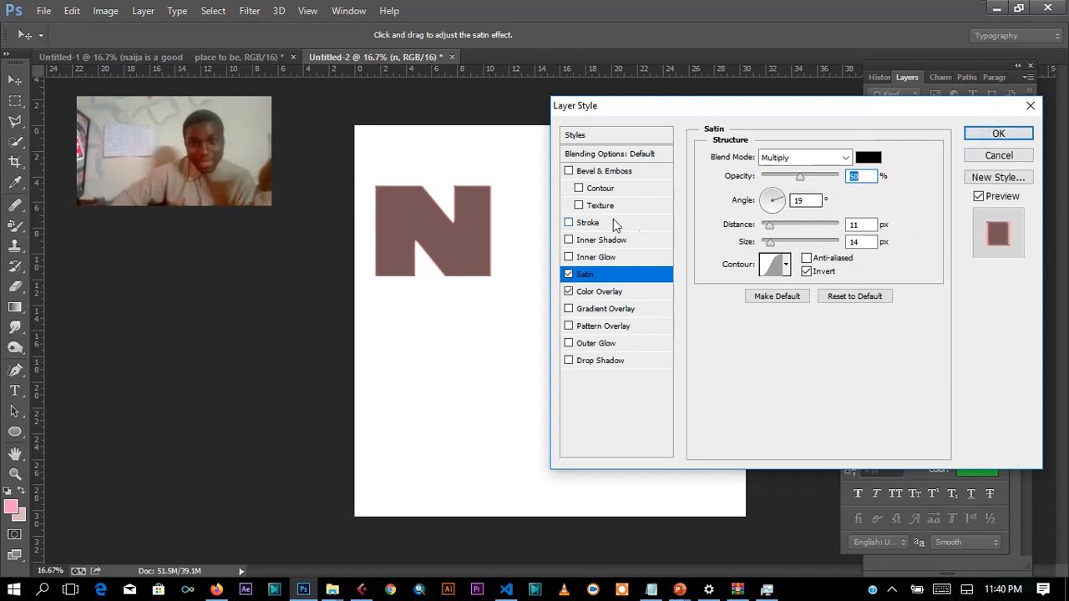
Step: Turn off the Satin effect, and switch Inner Glow on and off again while showing its settings
click(568, 277)
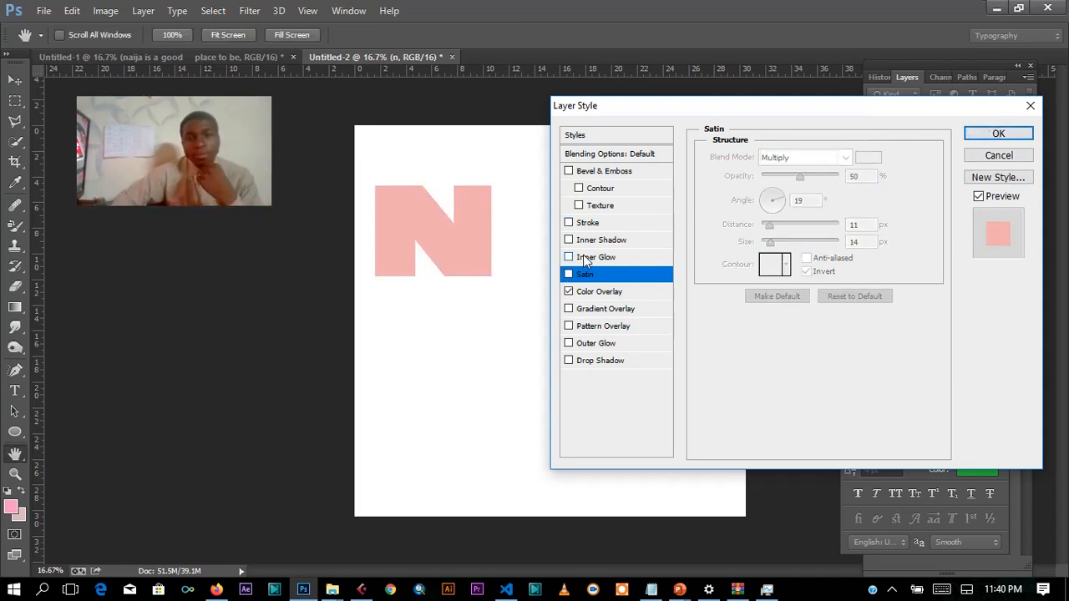
click(571, 258)
click(570, 258)
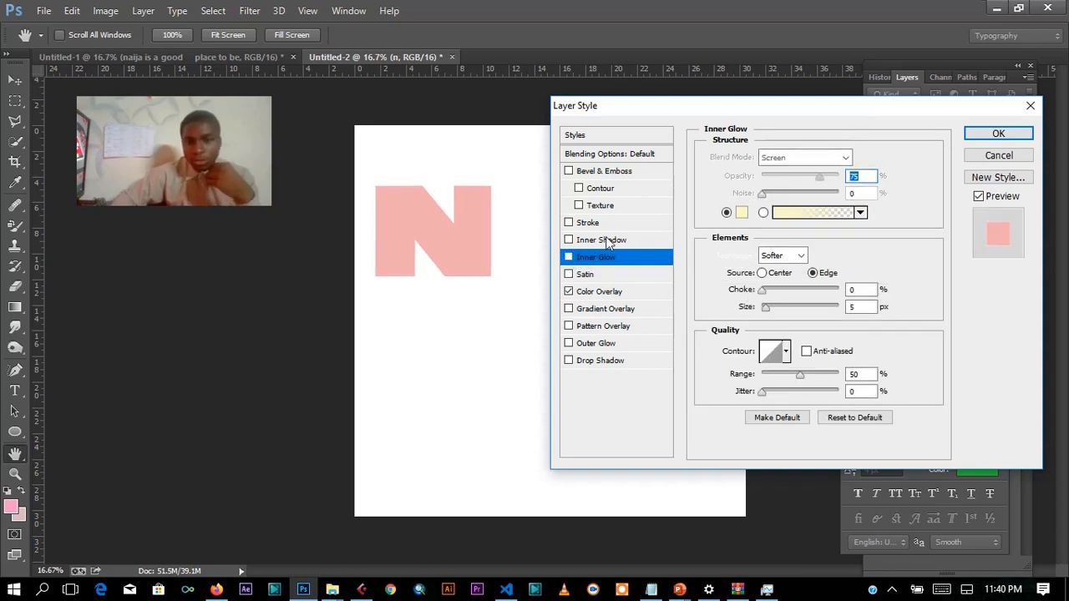
Step: Discard all the layer style changes on the letter N and leave its style settings
drag(678, 117, 607, 110)
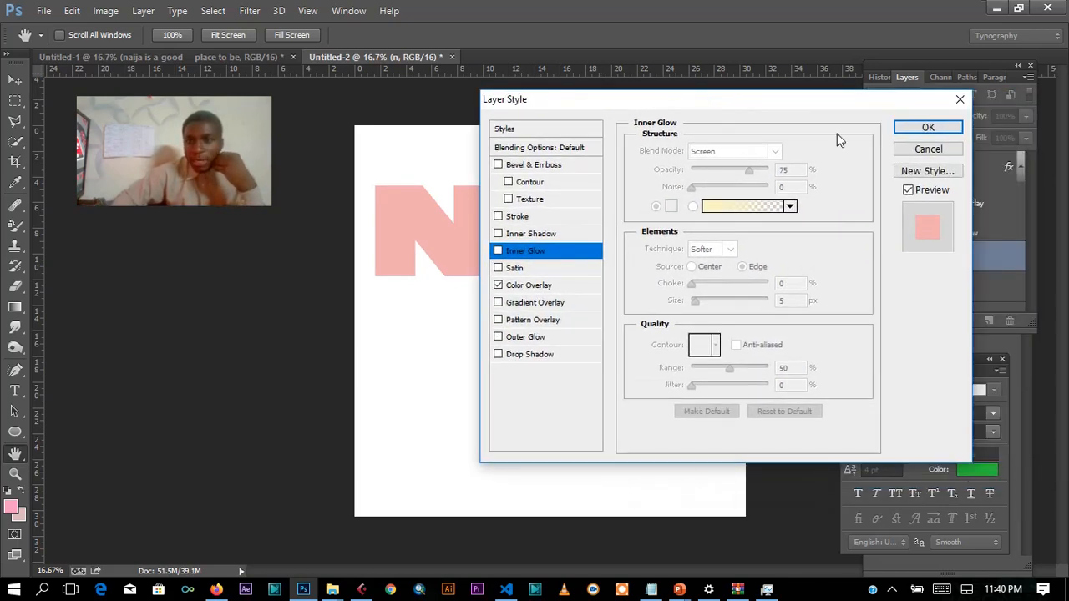
key(Escape)
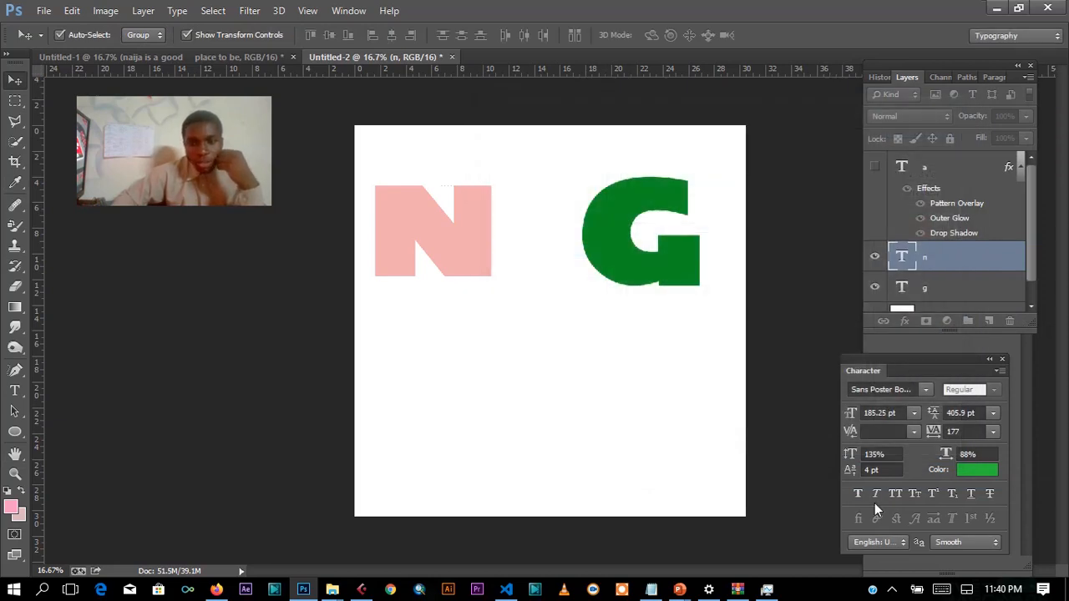
key(t)
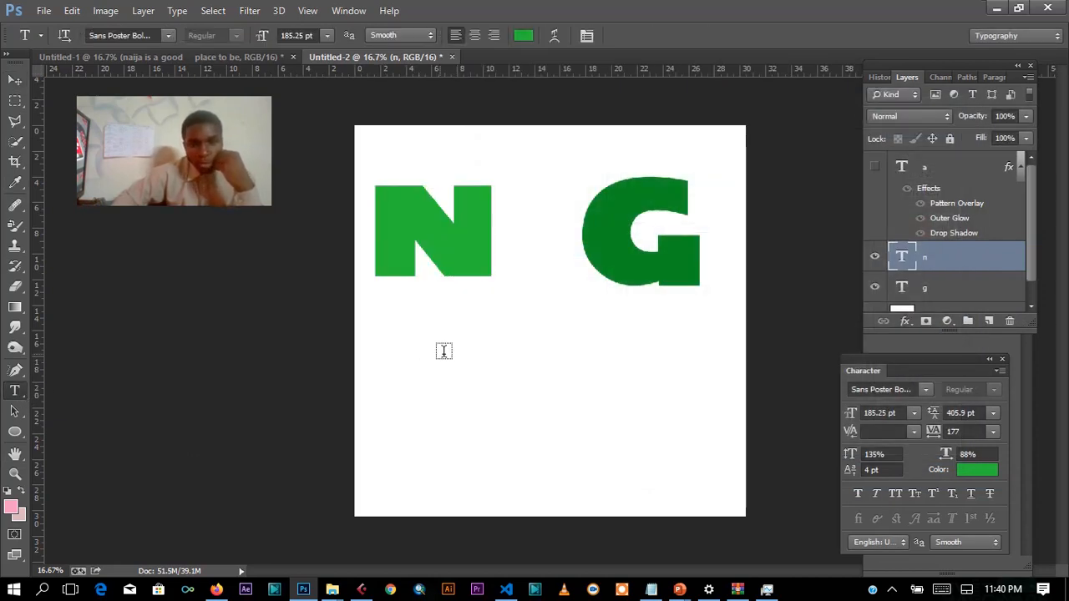
click(454, 352)
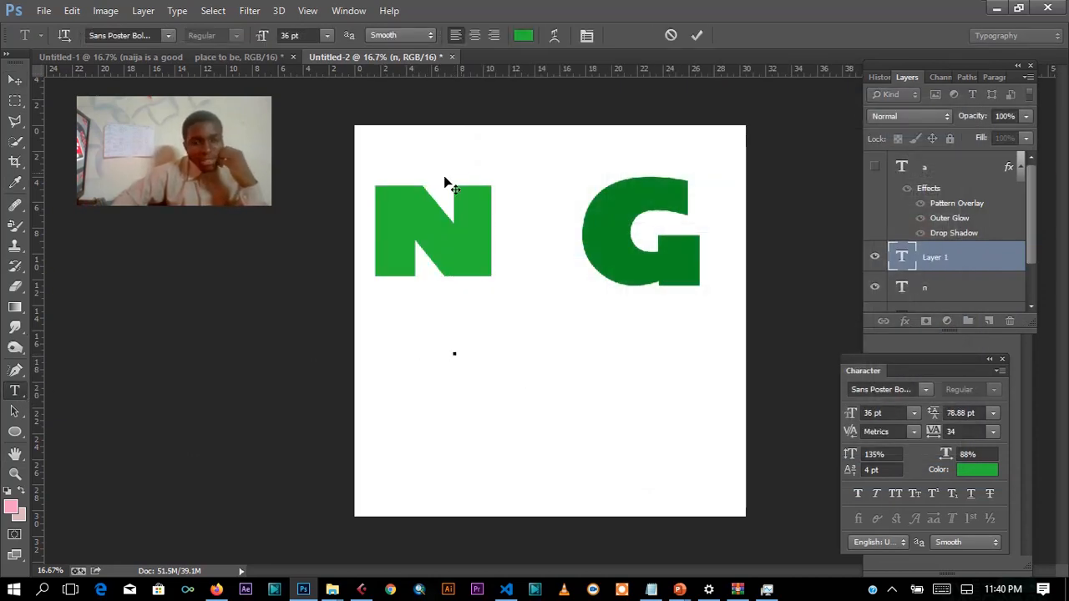
click(695, 36)
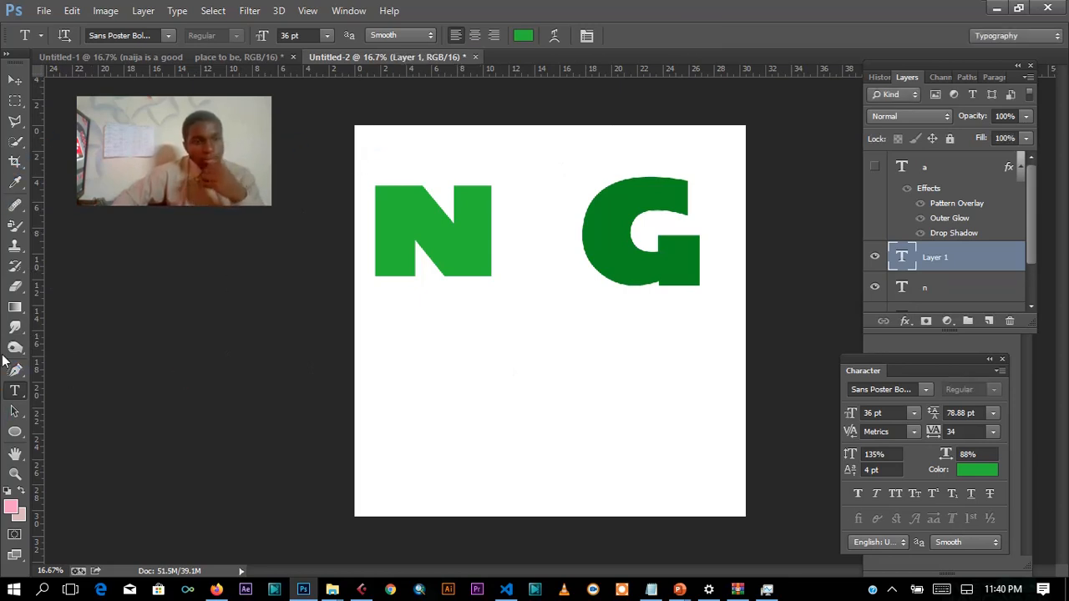
right_click(947, 257)
click(685, 167)
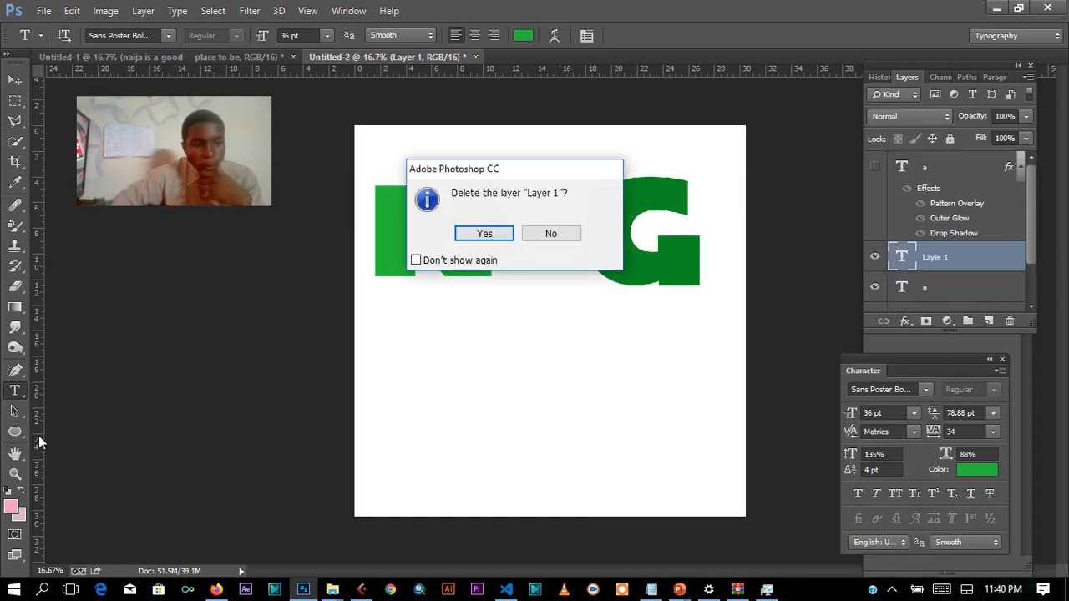
click(484, 233)
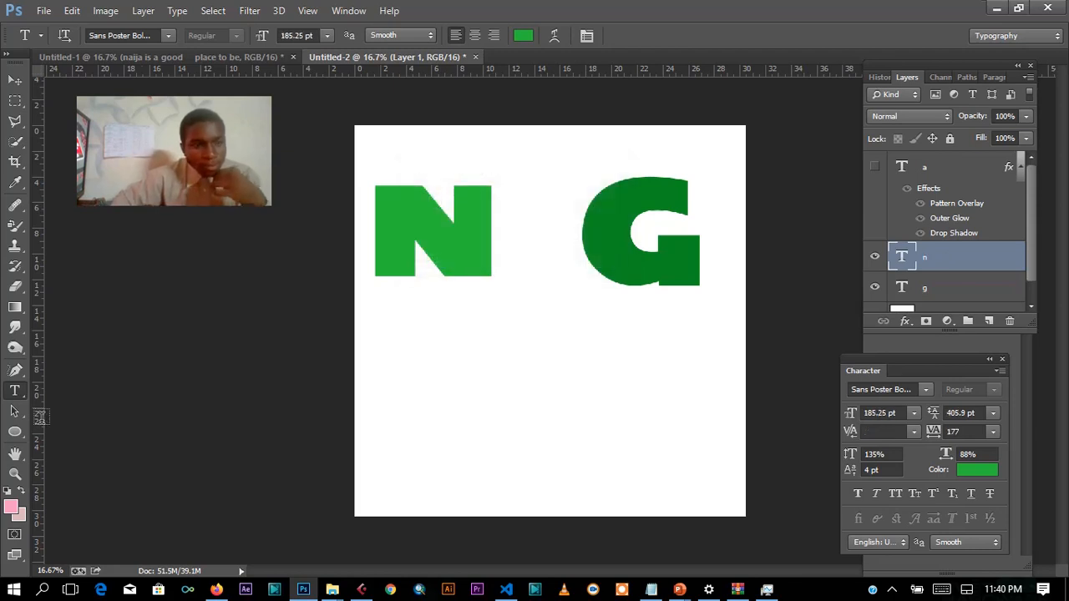
Step: Draw a pink ellipse about 1194 by 1098 px in the blank area below the letters N and G
click(15, 432)
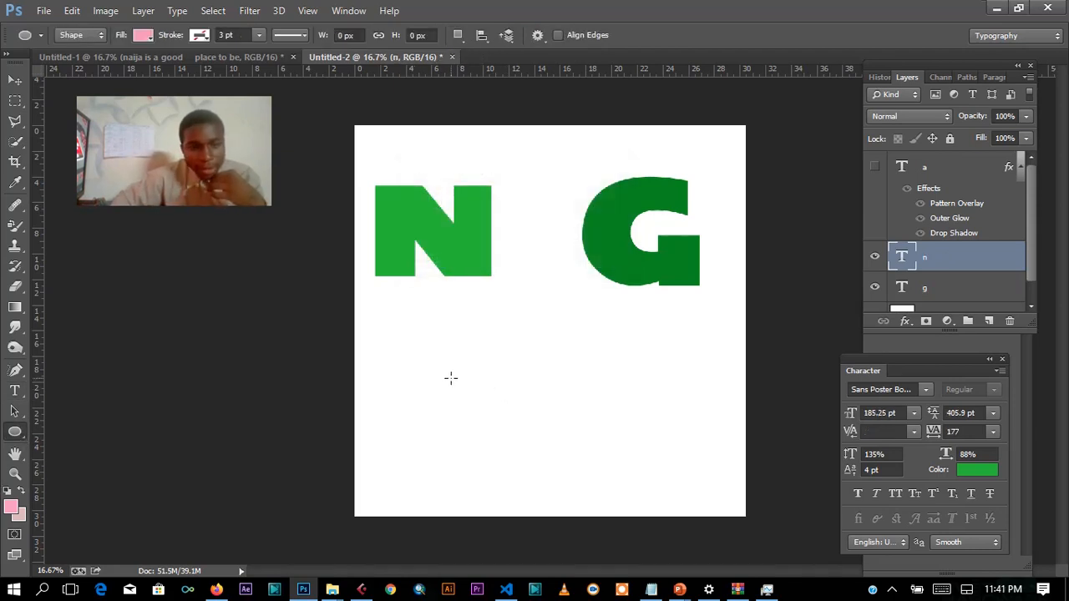
drag(440, 356, 596, 498)
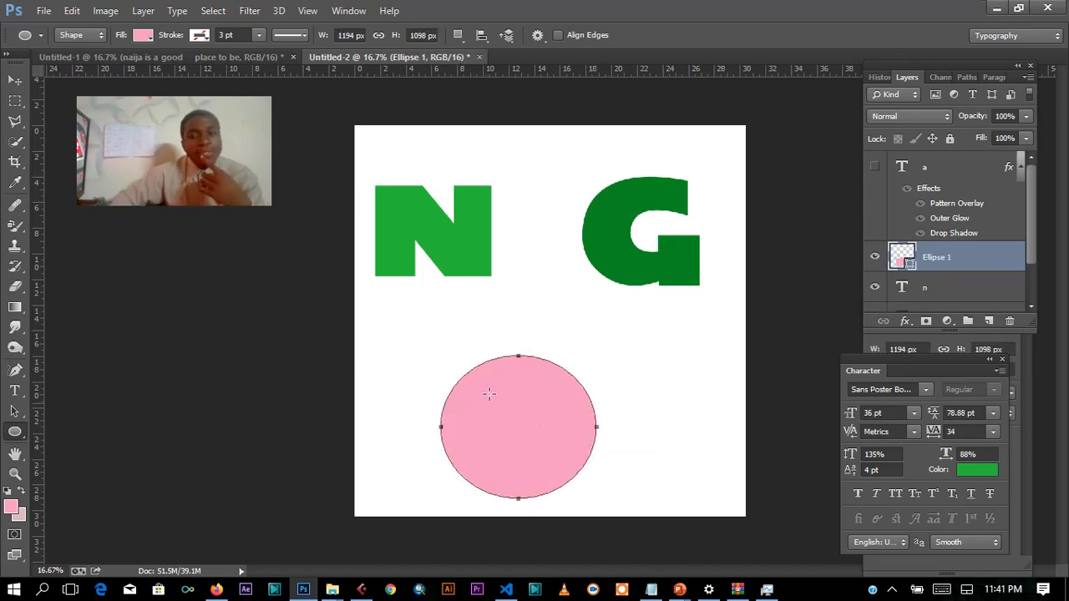
double_click(937, 258)
key(Return)
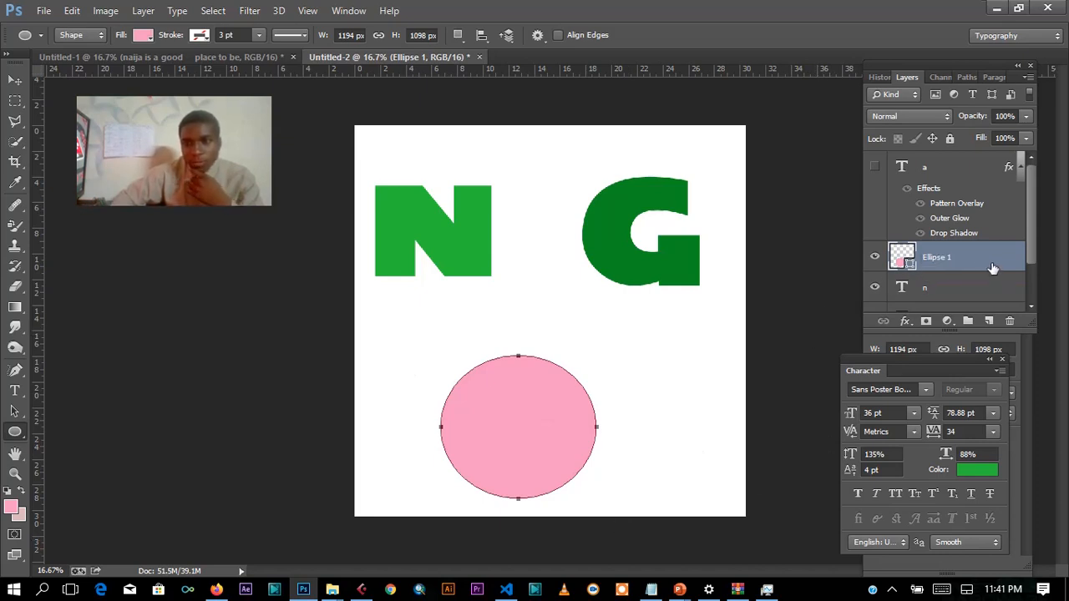
Step: Try the Inner Glow and Inner Shadow layer styles on the ellipse, and switch both off again
double_click(992, 267)
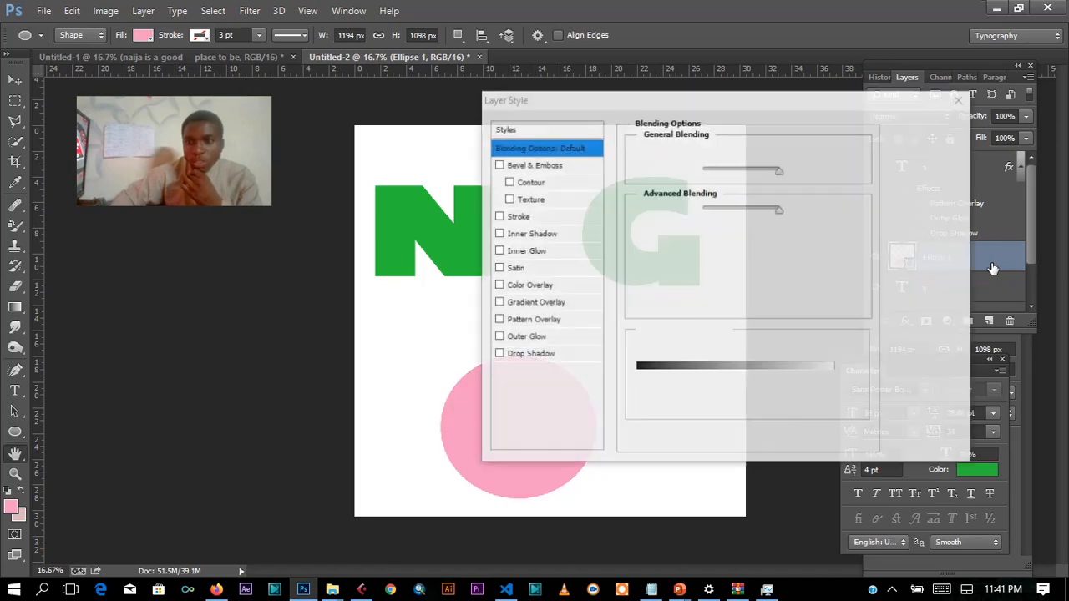
drag(633, 108, 768, 135)
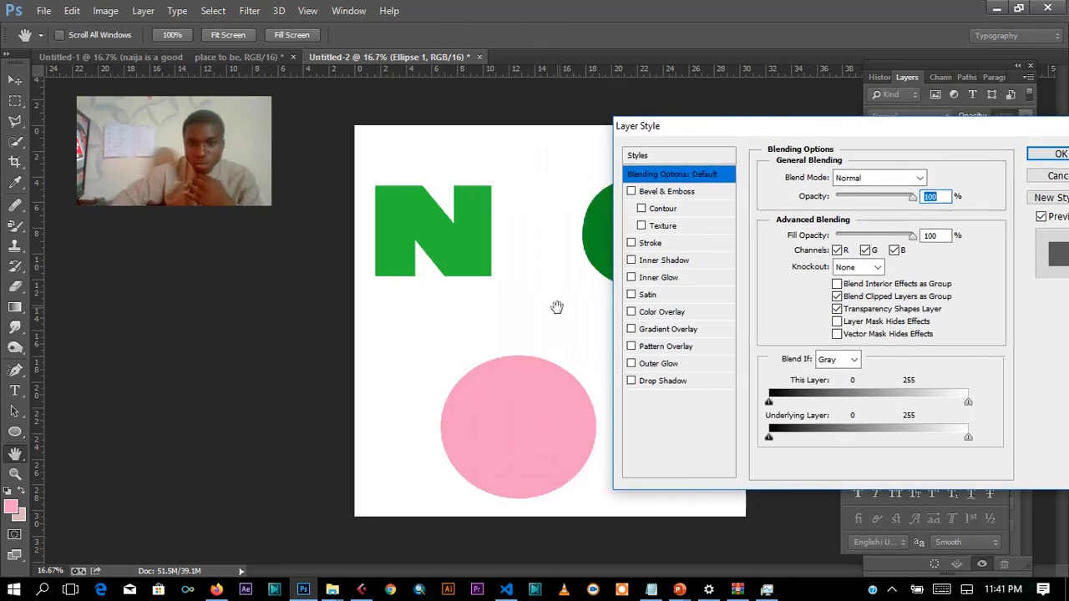
click(656, 279)
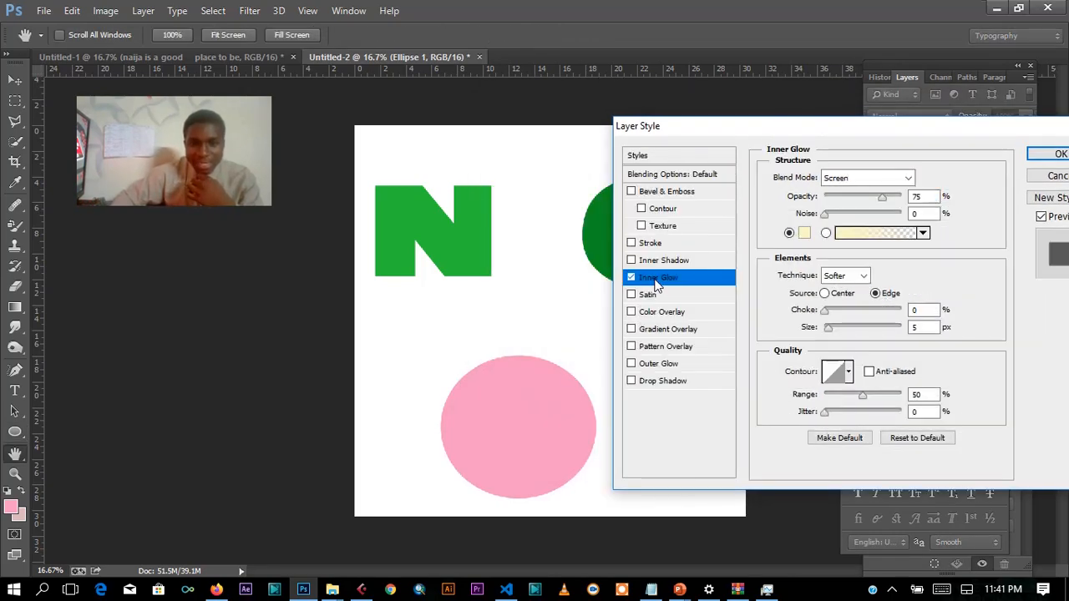
click(632, 277)
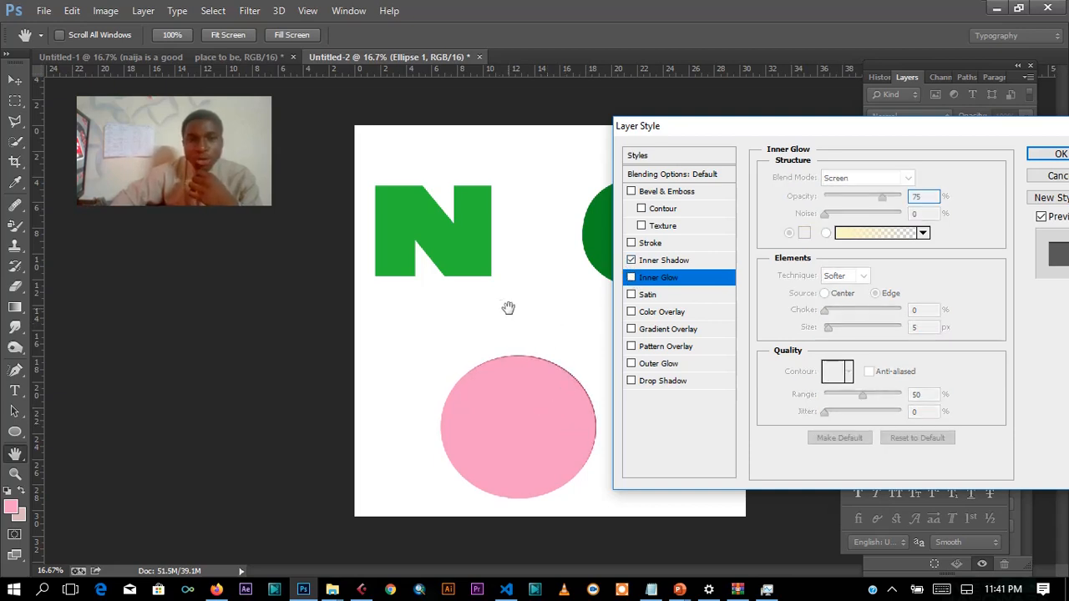
click(648, 263)
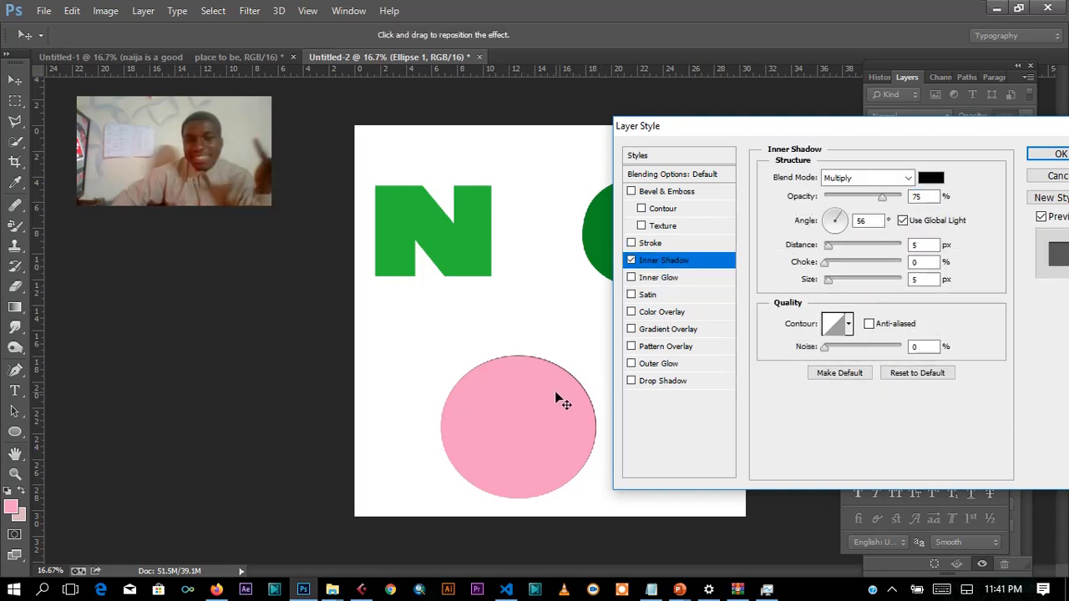
click(632, 261)
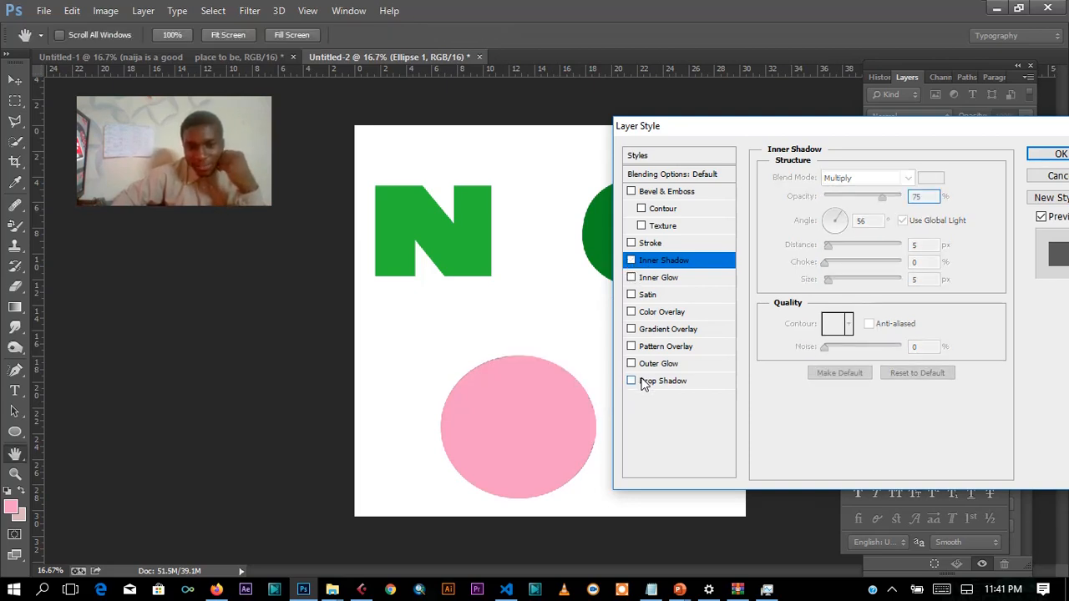
Step: Try a Drop Shadow on the ellipse with 43% spread and 98 px size, and switch it off
click(642, 382)
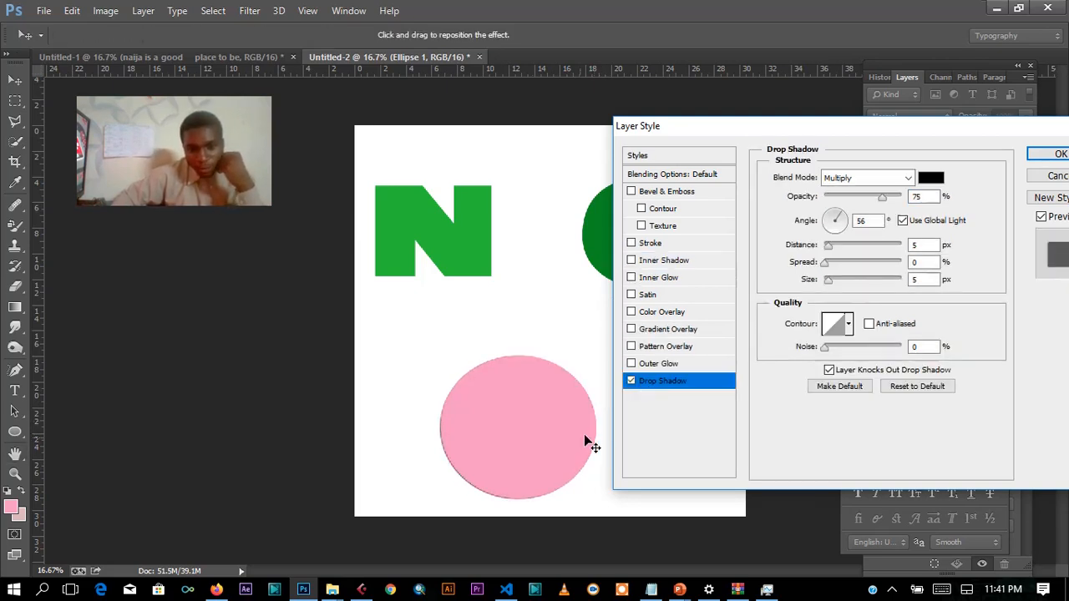
drag(834, 279, 857, 260)
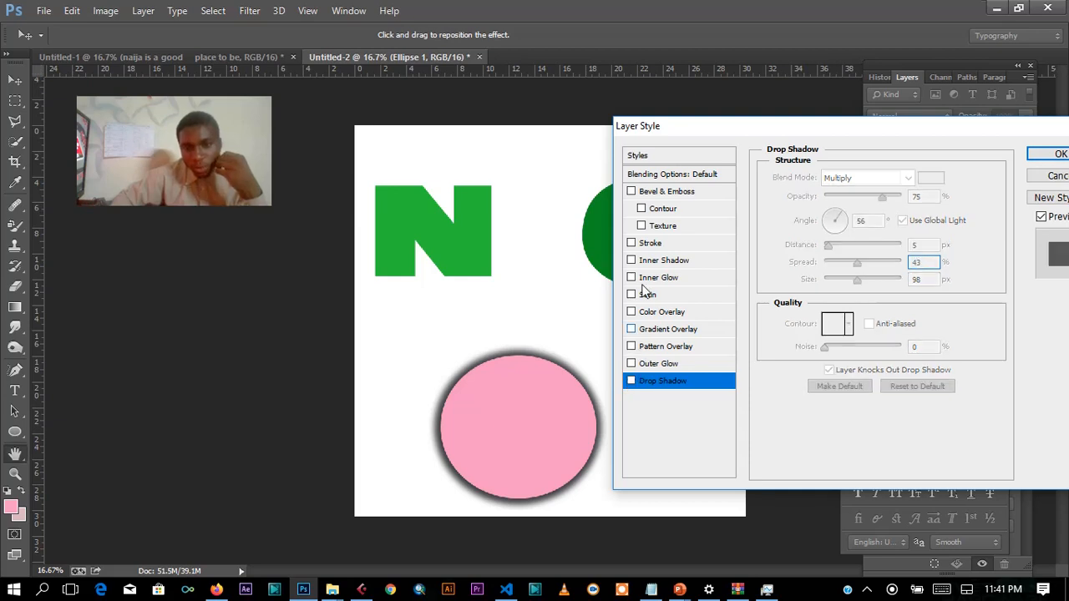
click(633, 381)
Step: Apply an Inner Shadow to the ellipse with 29 px distance, 40% choke and 103 px size, and delete the ellipse layer
click(633, 260)
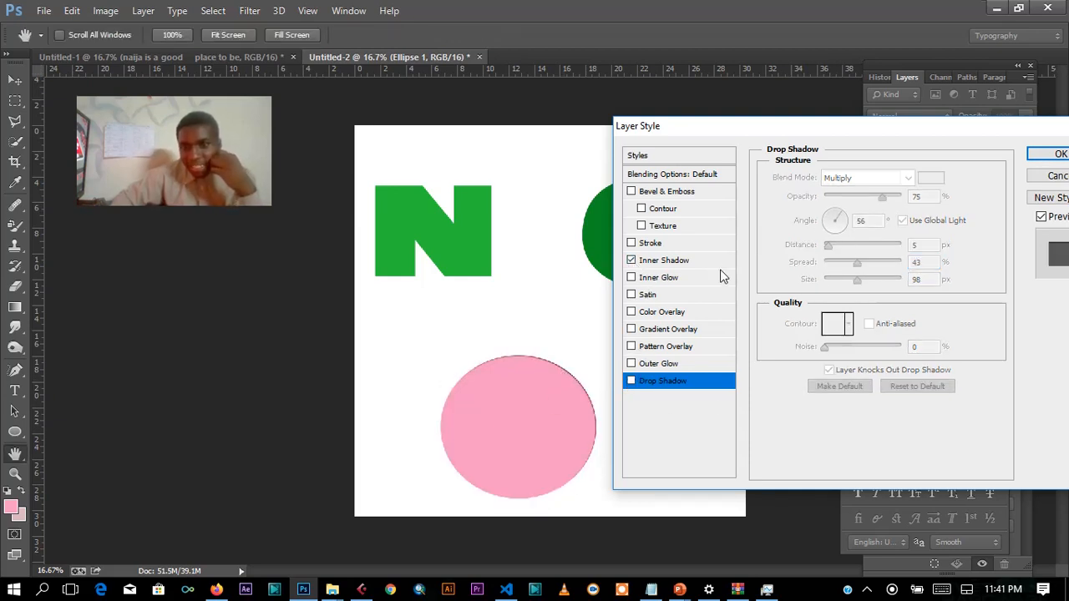
click(678, 262)
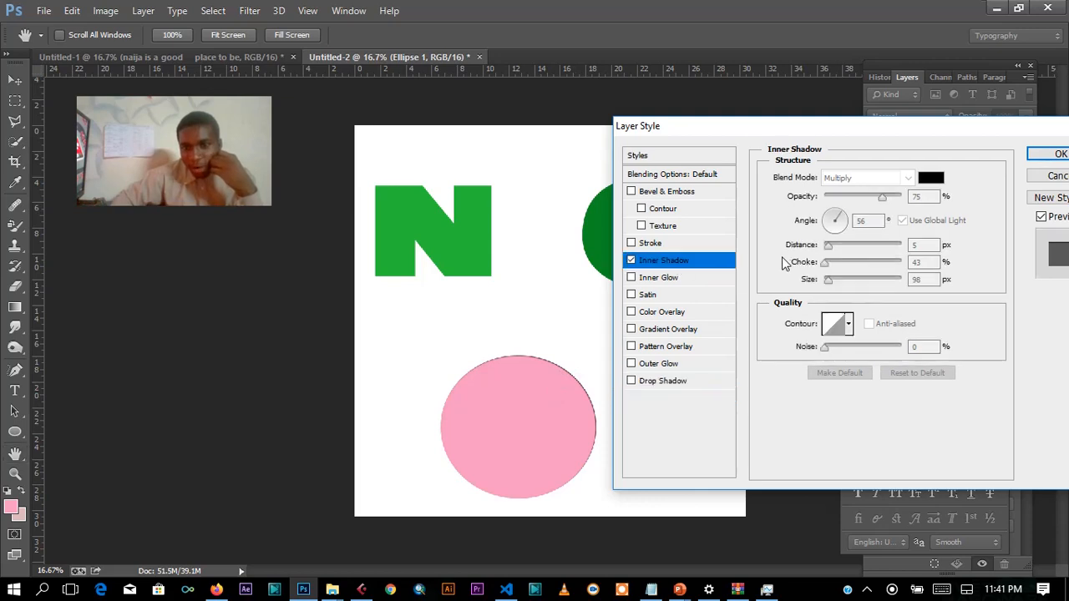
click(847, 246)
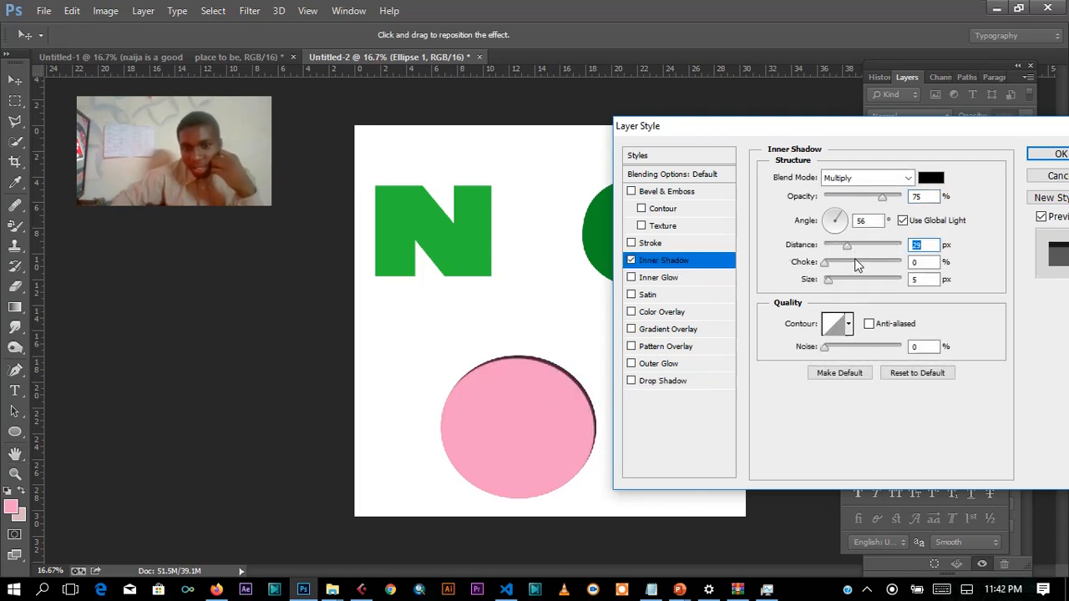
click(855, 263)
click(859, 278)
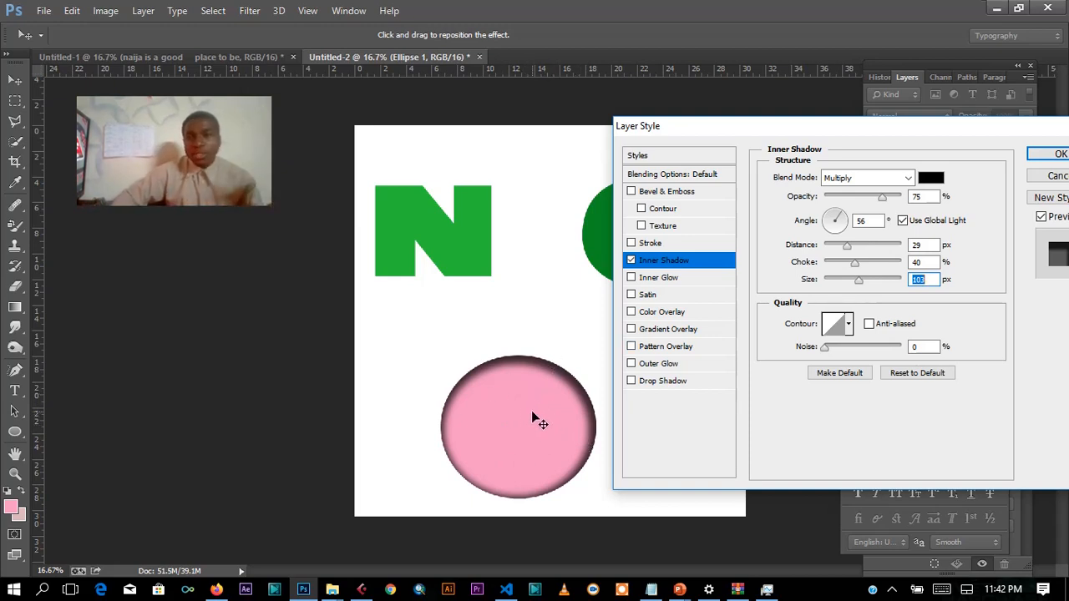
click(1056, 154)
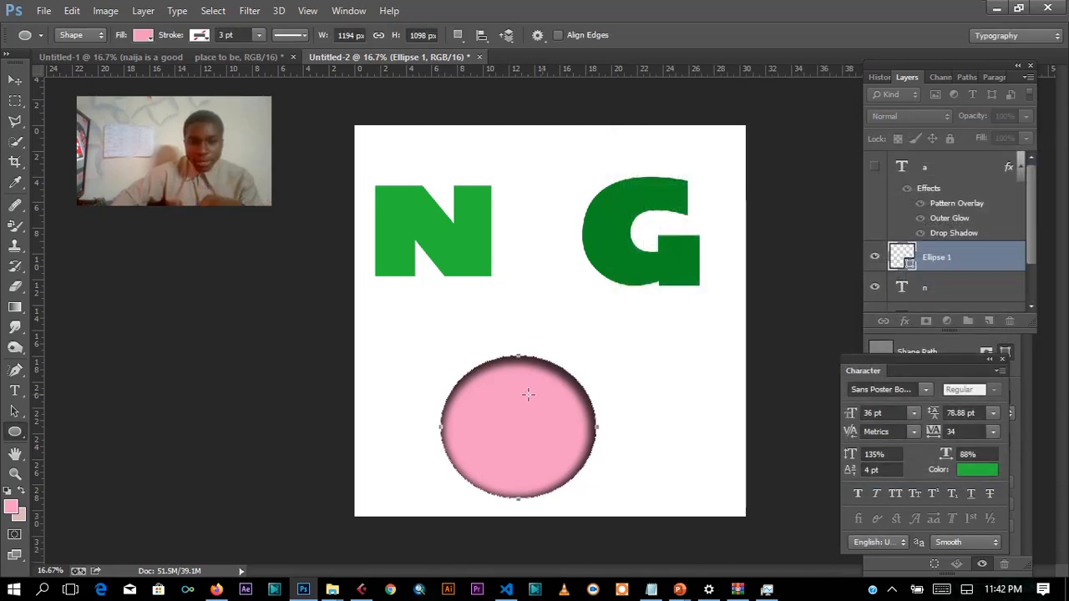
key(Delete)
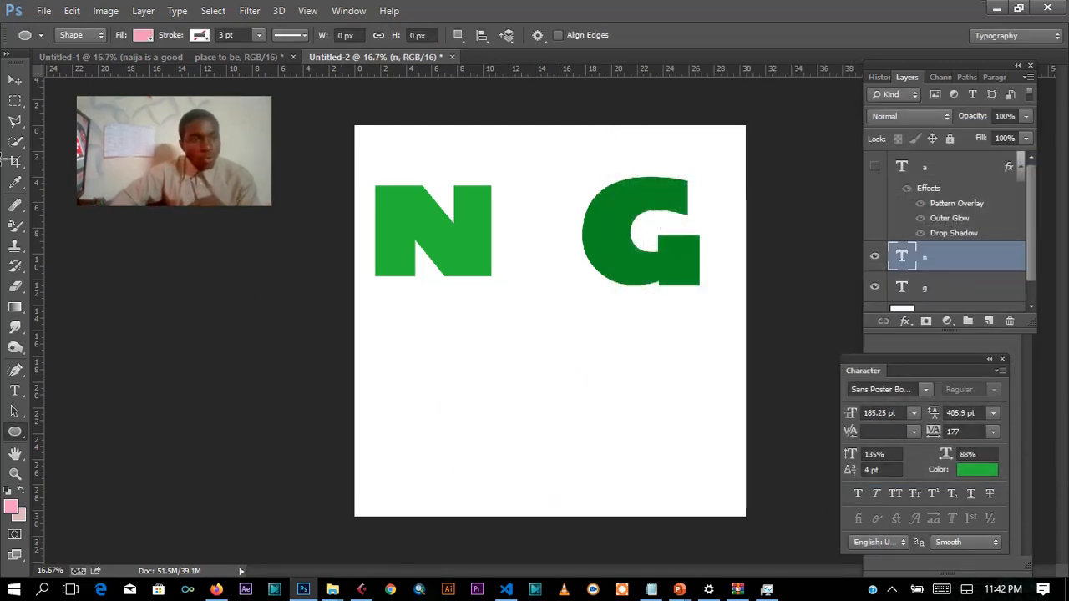
Step: Add a black outside Stroke to the letter N with a size of 16 px
click(14, 79)
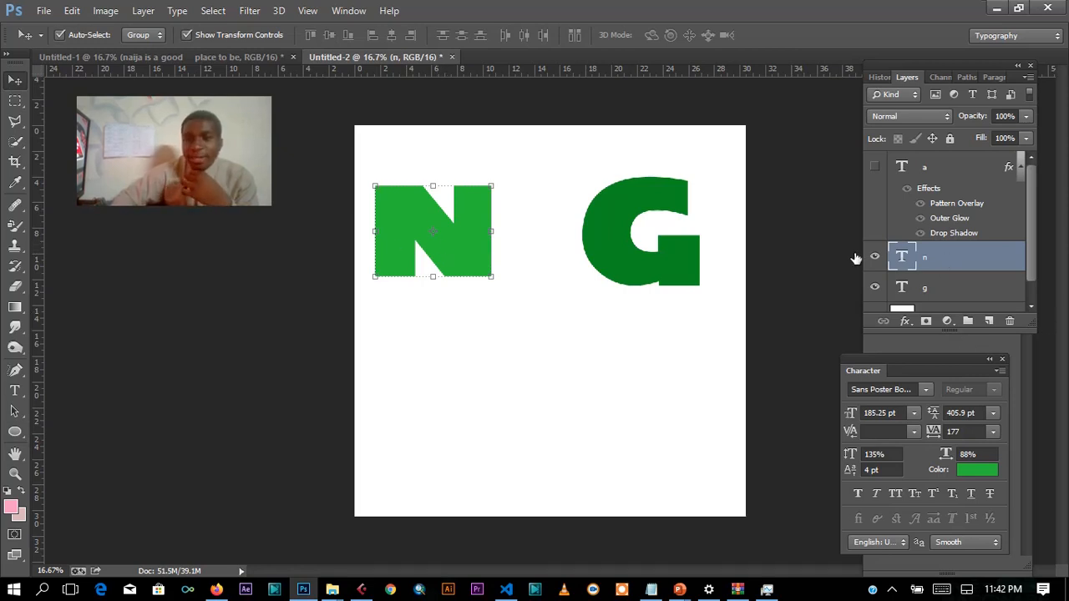
double_click(999, 264)
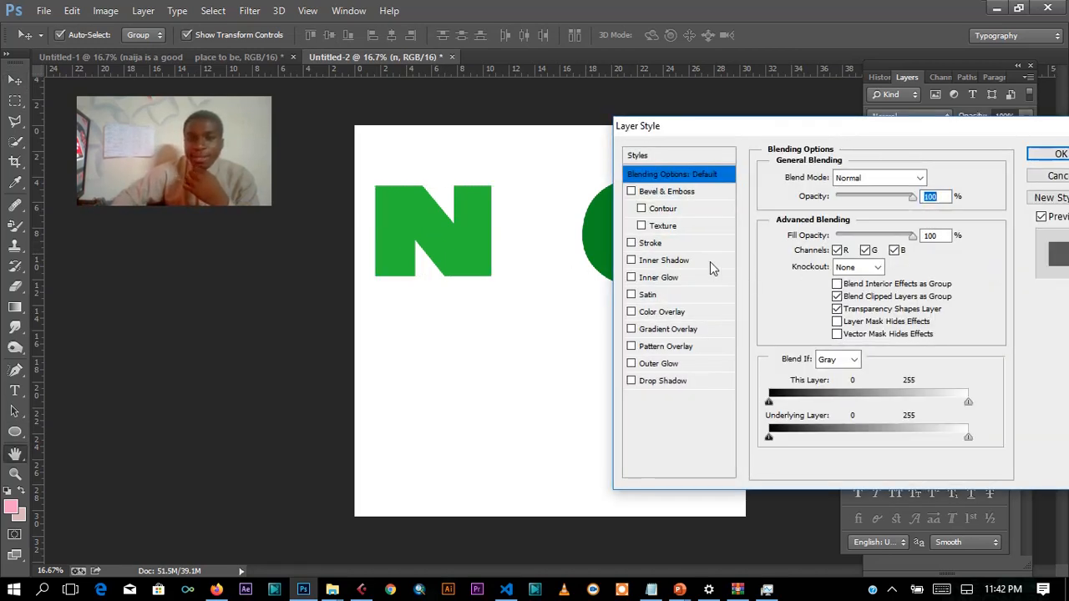
click(660, 243)
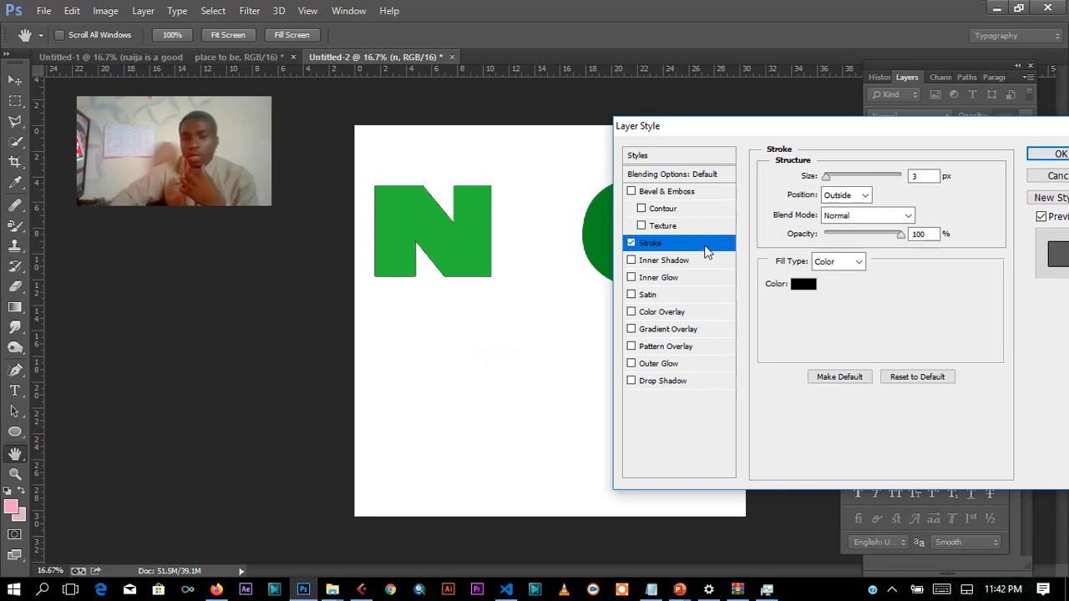
click(833, 176)
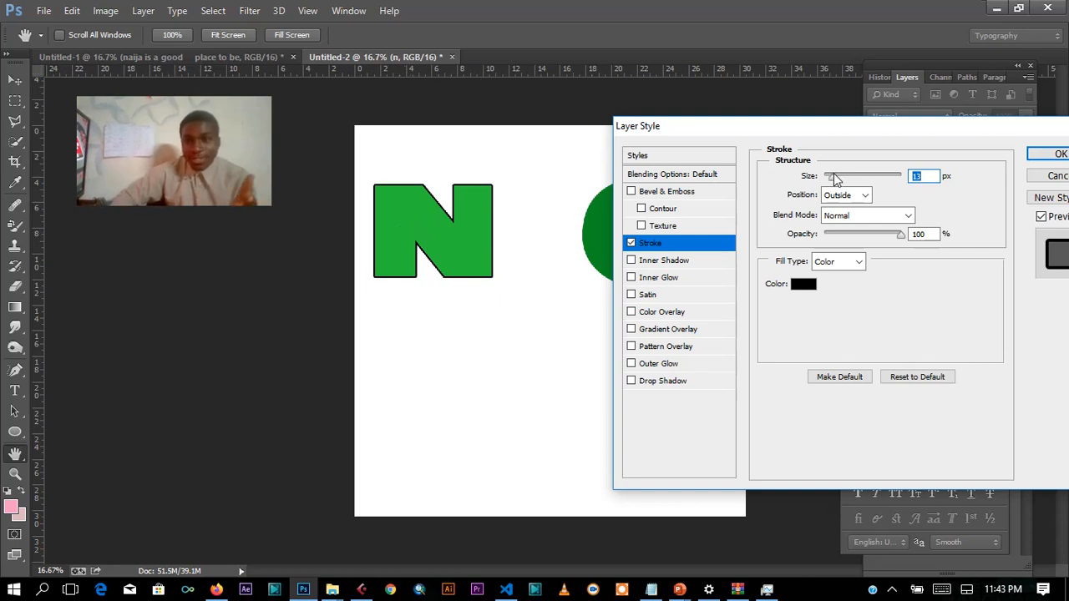
drag(833, 178, 756, 180)
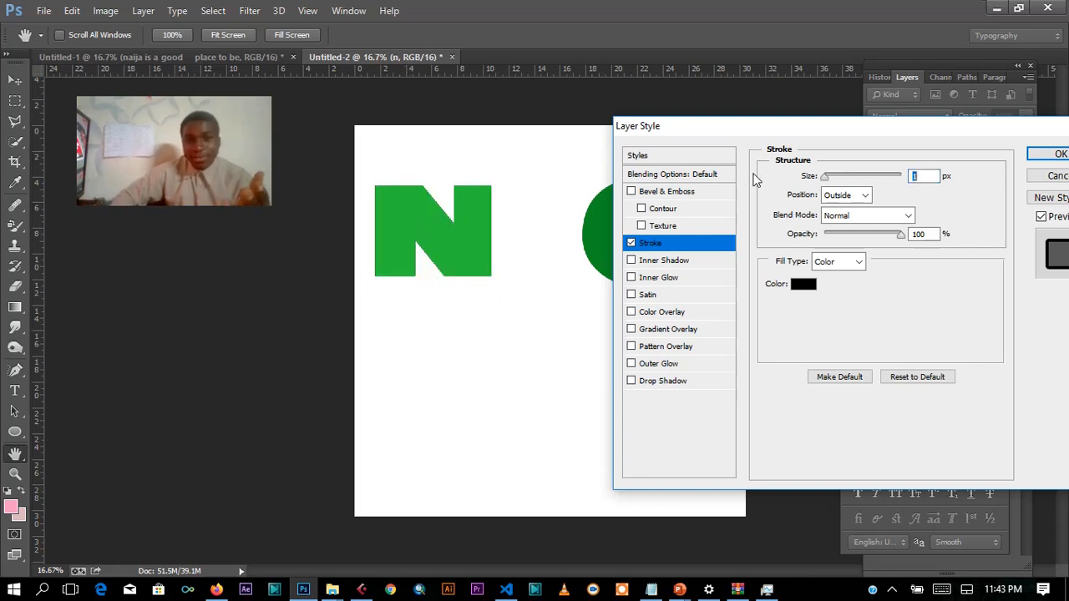
click(832, 176)
mouse_move(845, 177)
mouse_down()
mouse_move(865, 177)
mouse_move(830, 182)
mouse_up()
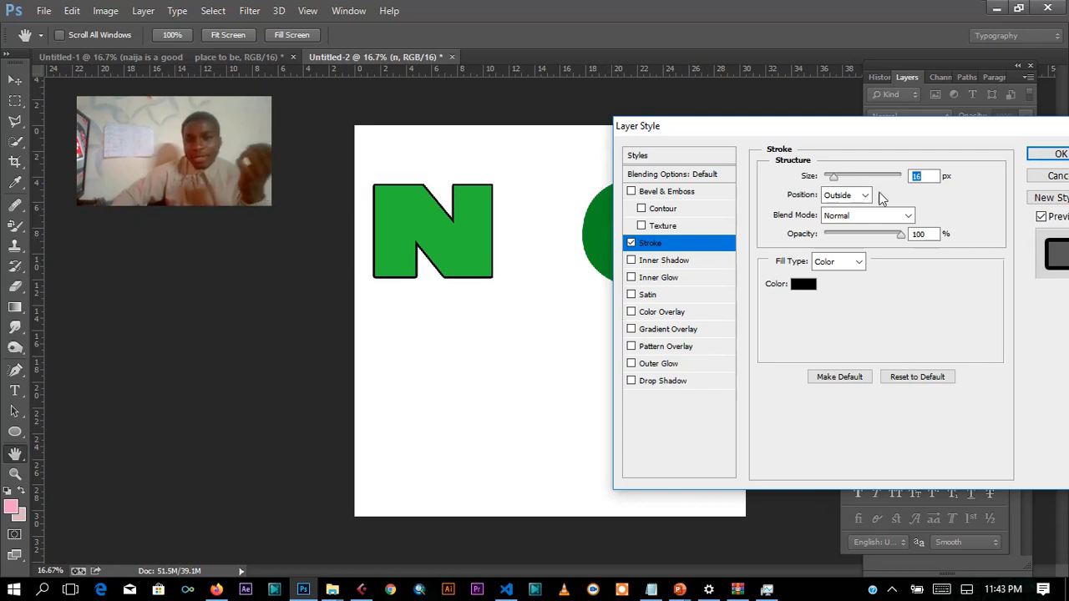
click(1039, 154)
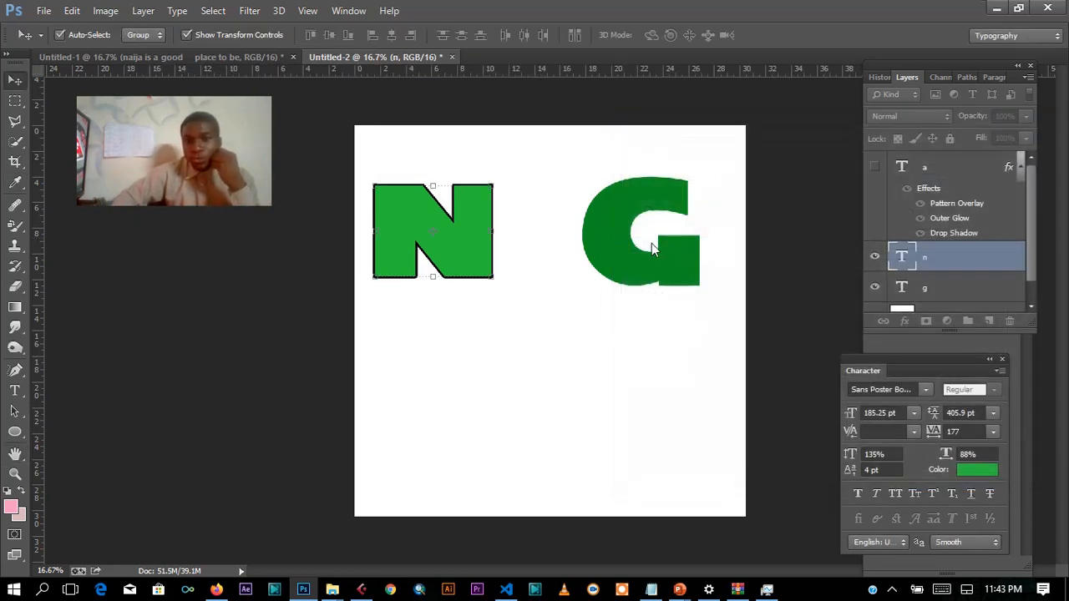
Step: Add a black outside Stroke of 18 px to the letter G and show the hidden letter A layer
click(652, 244)
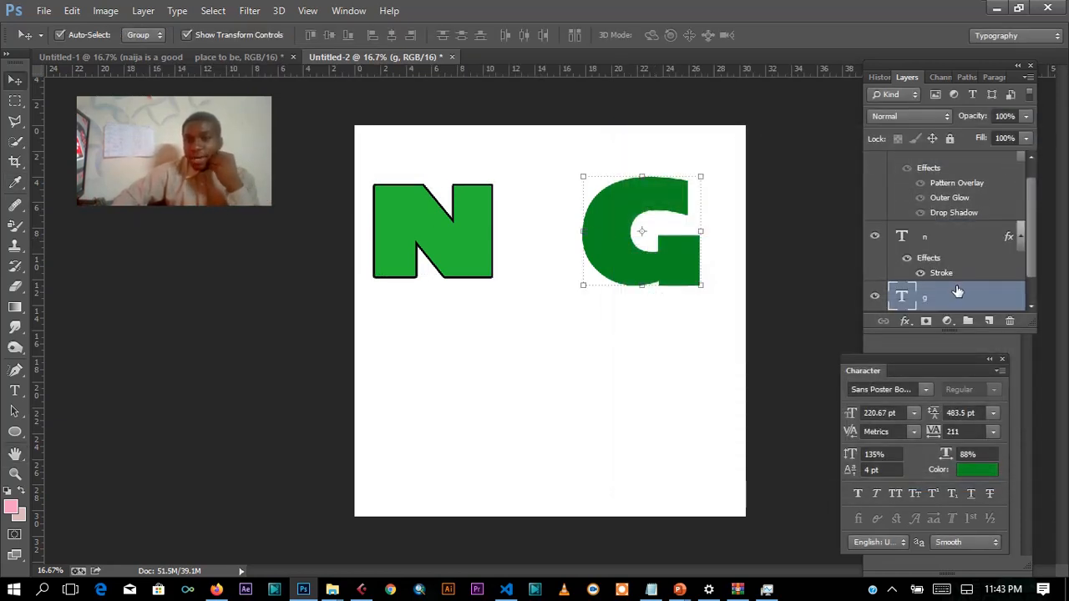
double_click(930, 299)
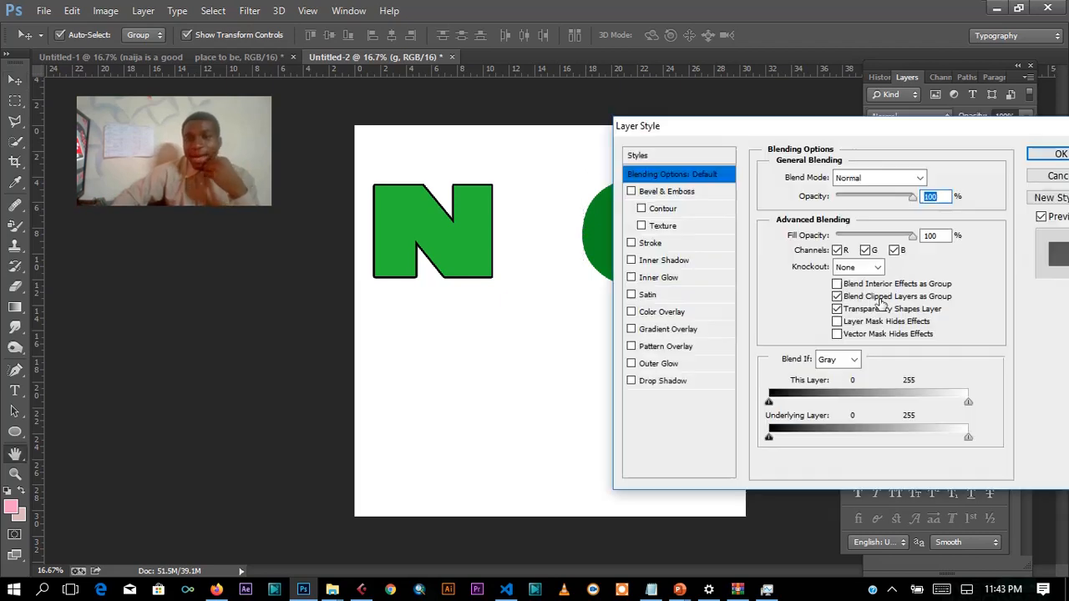
click(692, 247)
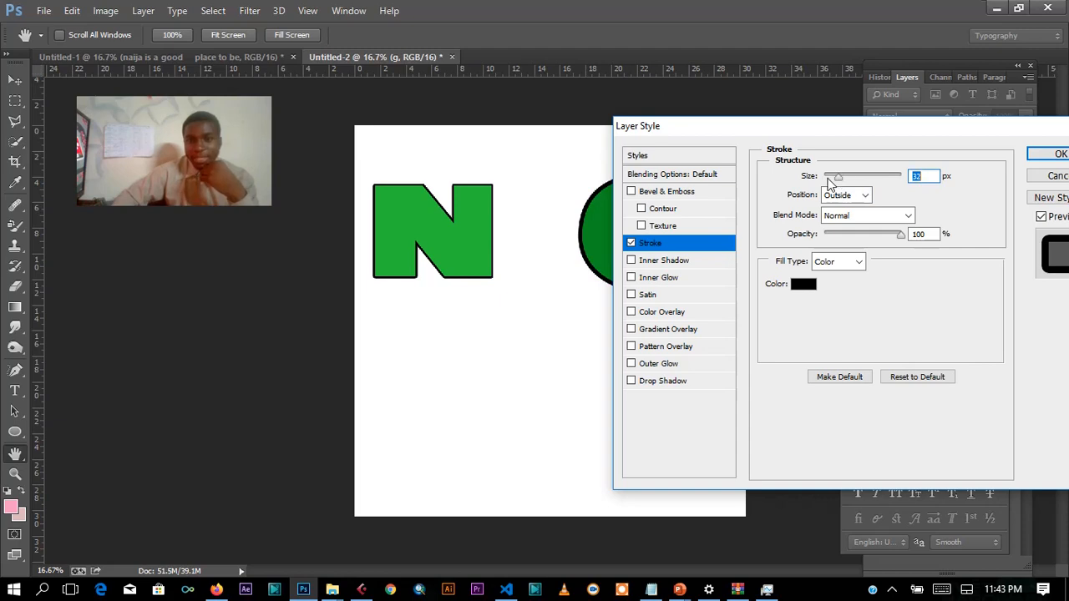
drag(840, 186, 835, 183)
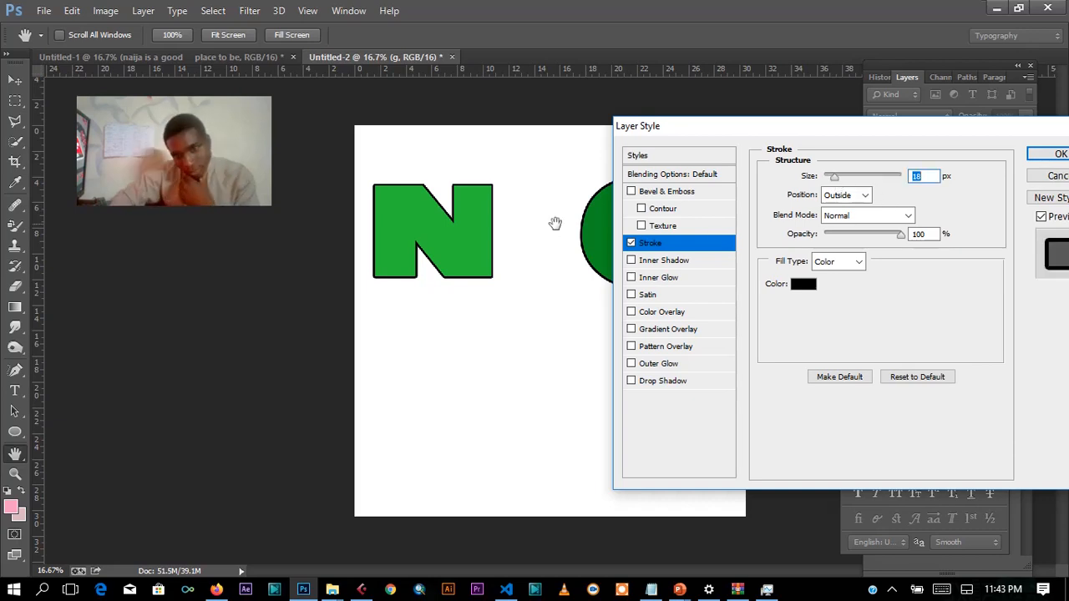
click(1057, 154)
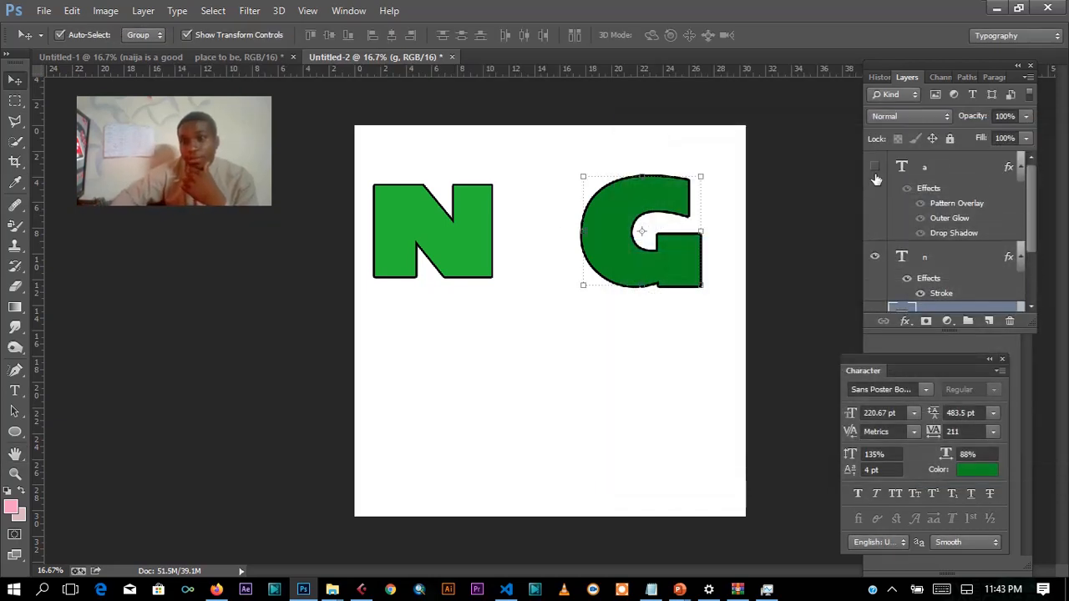
click(875, 168)
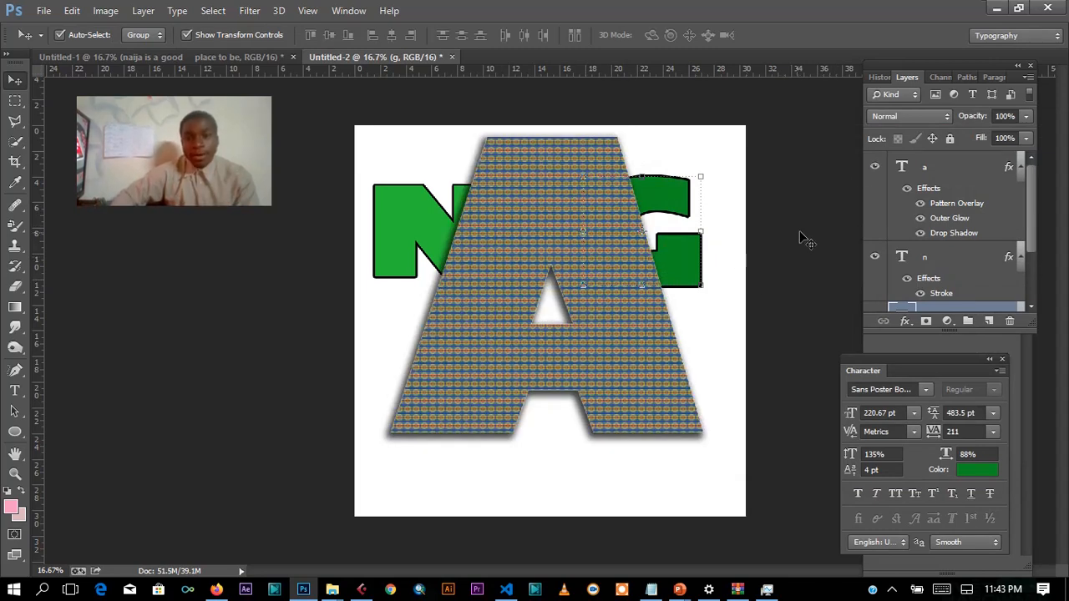
click(721, 324)
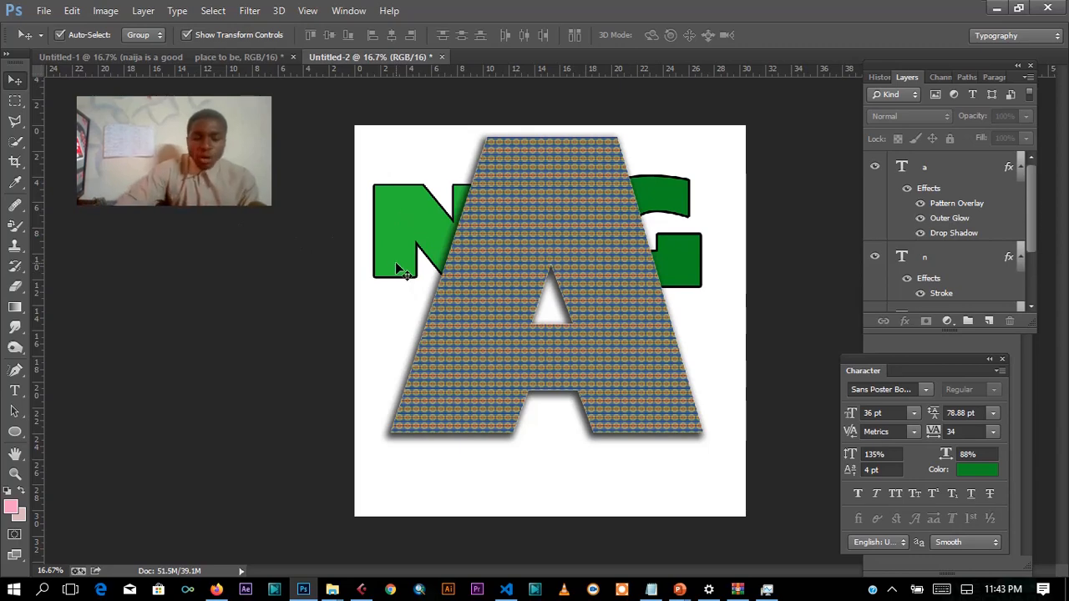
Step: Create a new white 3000 × 3000 pixel RGB document at 250 pixels/inch and open the desktop folder "them" beside it
key(ctrl+n)
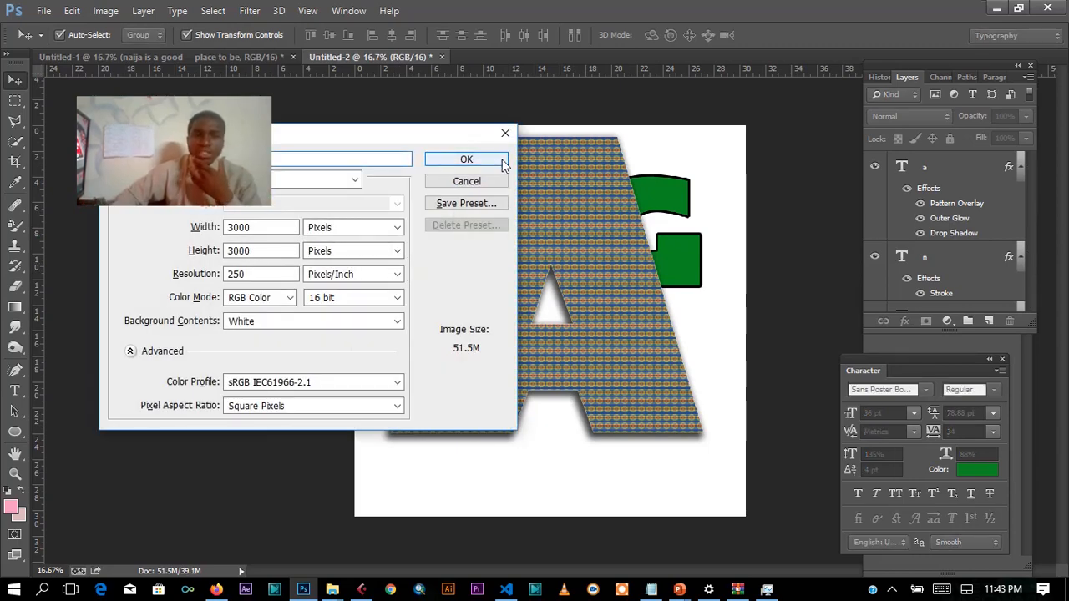
click(504, 161)
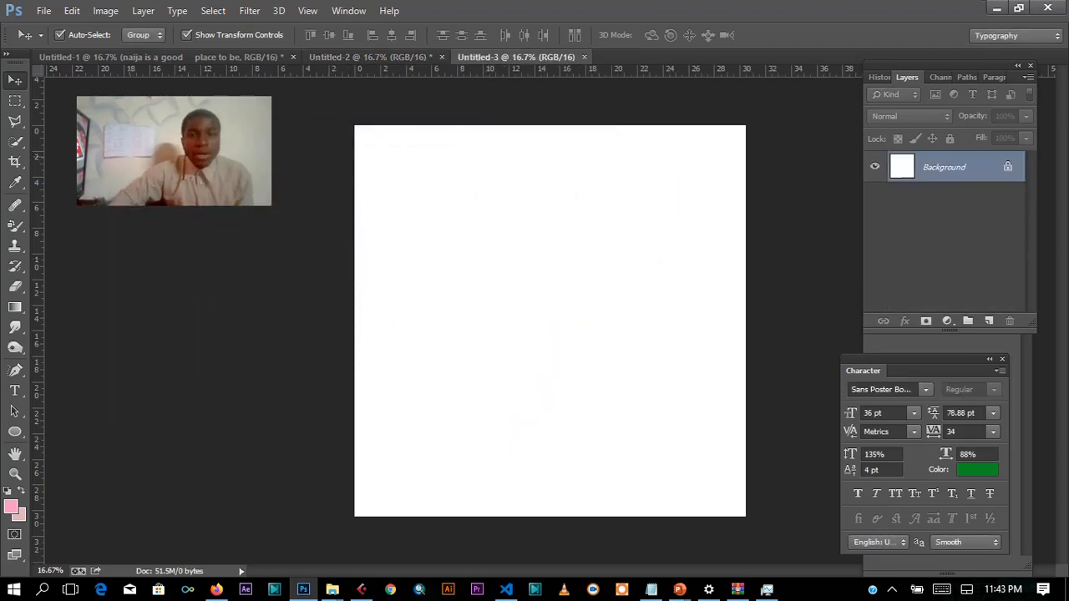
drag(553, 6, 411, 159)
click(557, 26)
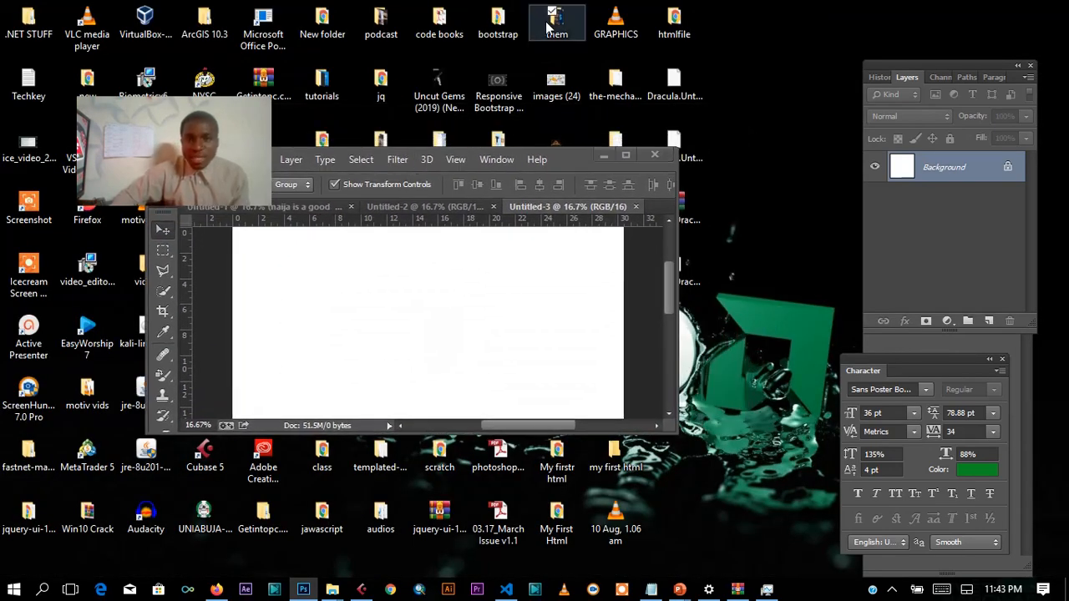
double_click(565, 28)
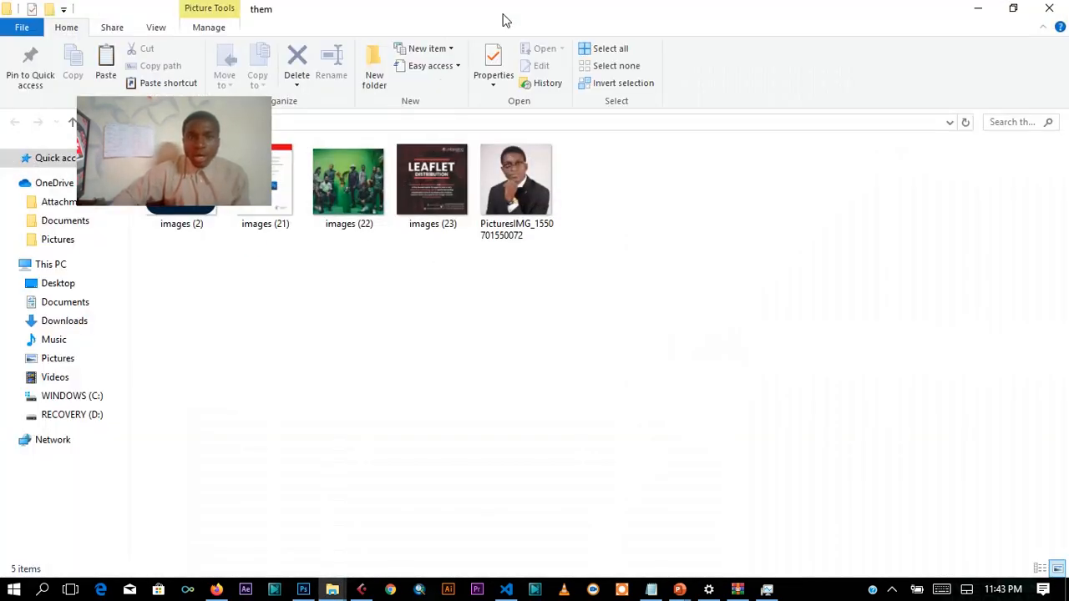
drag(503, 19, 980, 101)
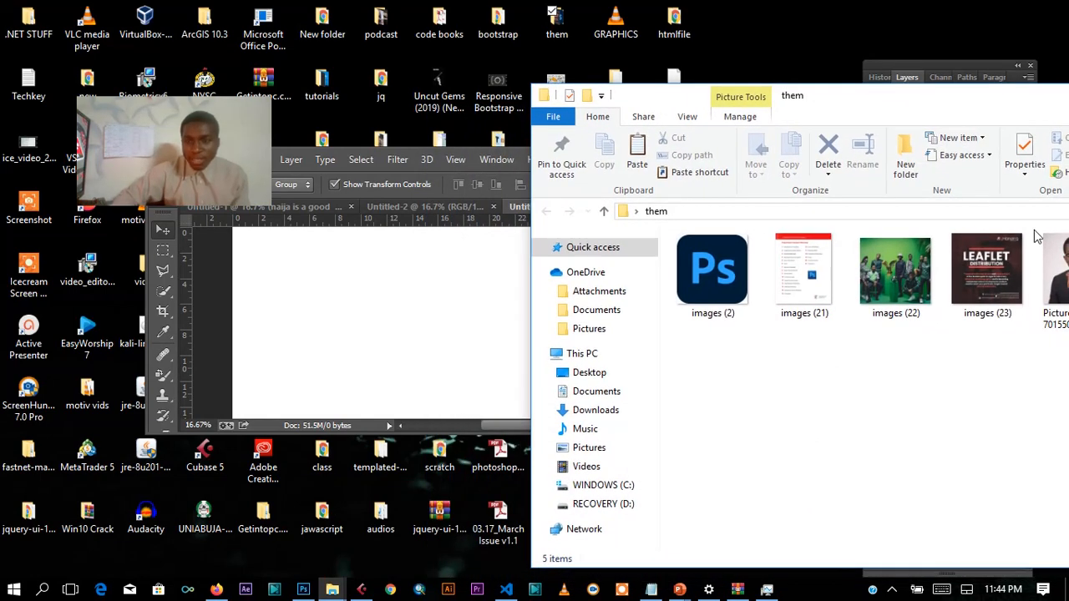
click(1059, 269)
drag(1059, 269, 305, 265)
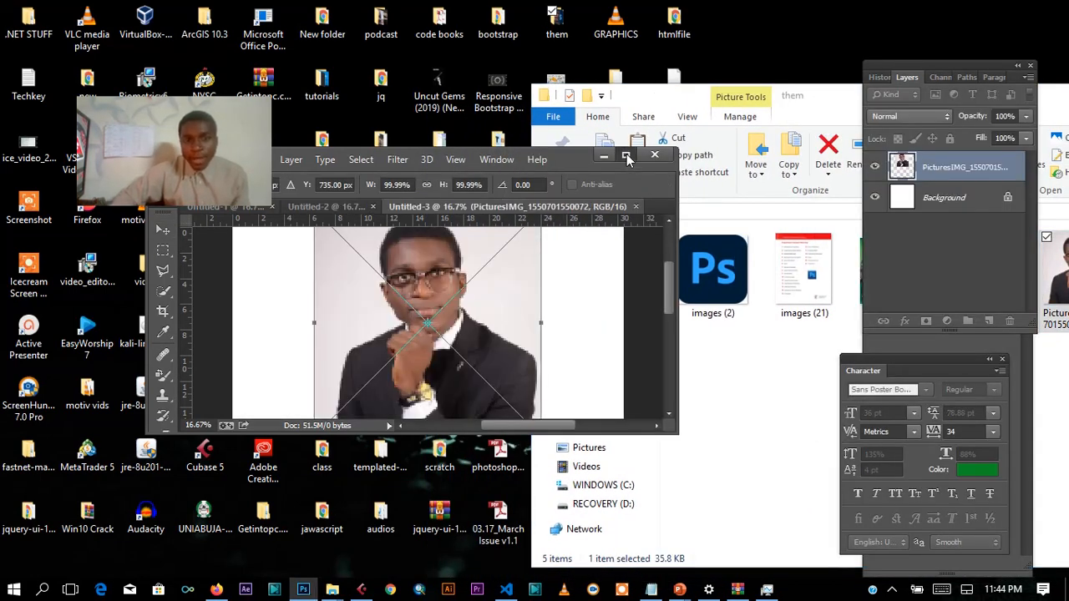
click(625, 155)
drag(518, 264, 502, 326)
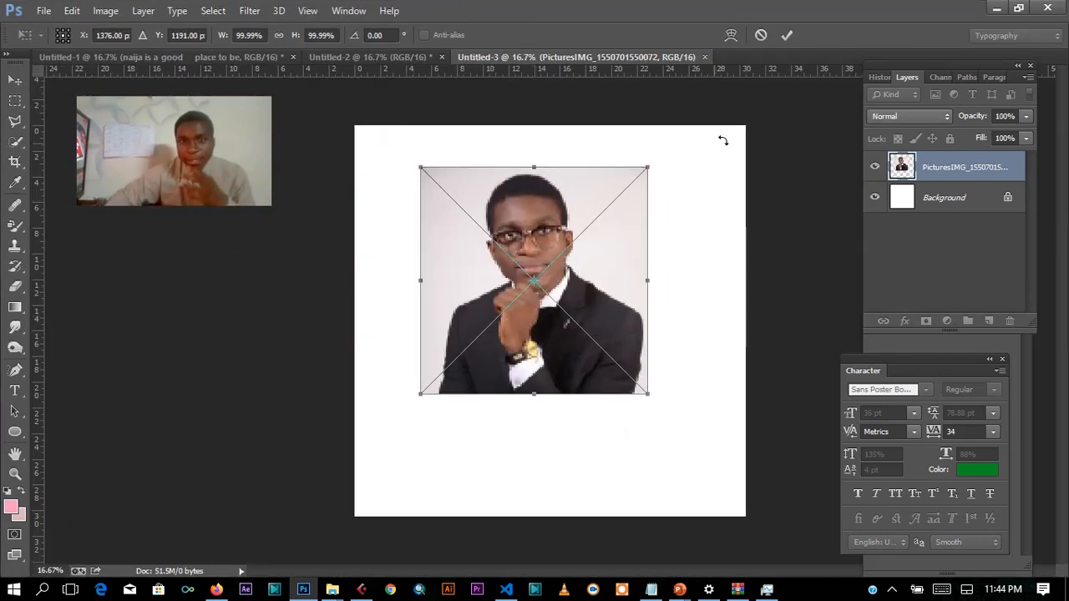
click(787, 35)
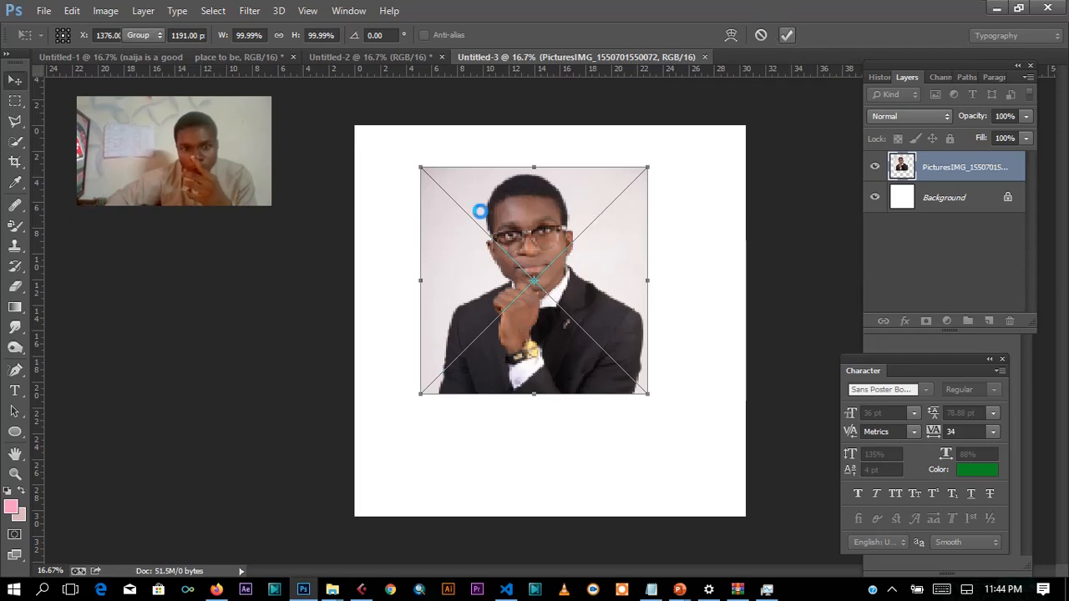
click(711, 251)
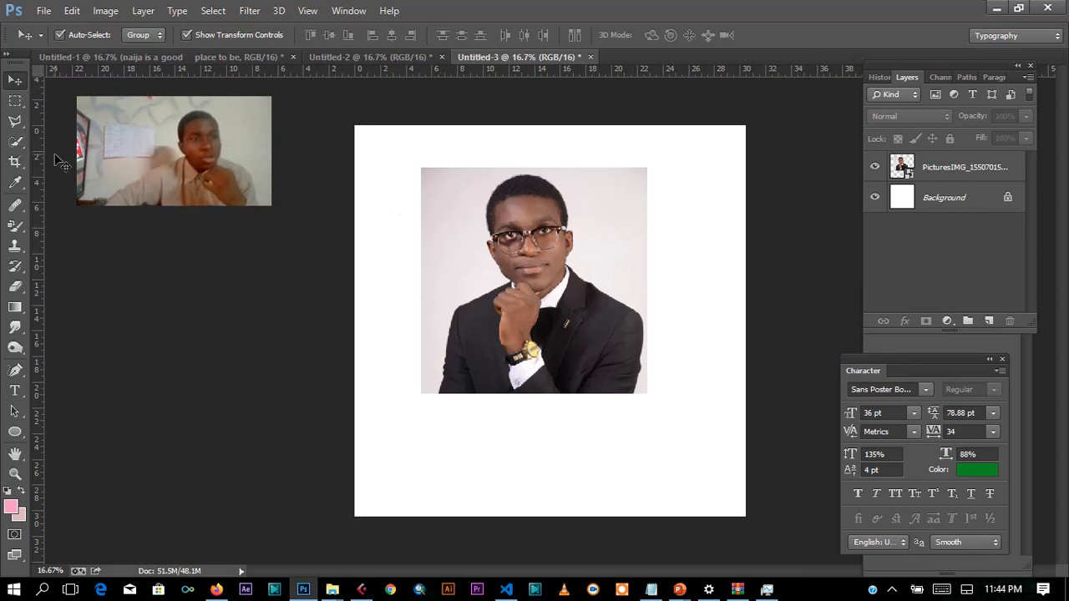
Step: Try to delete the portrait's plain backdrop from the photo layer using a Magic Wand selection with tolerance 32
click(15, 123)
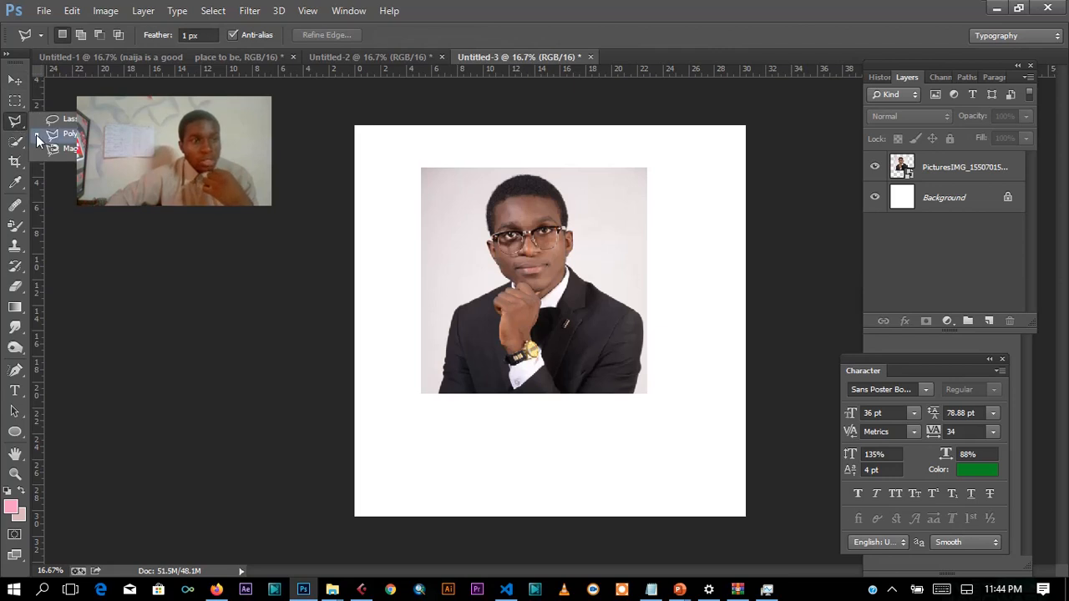
drag(16, 148, 52, 158)
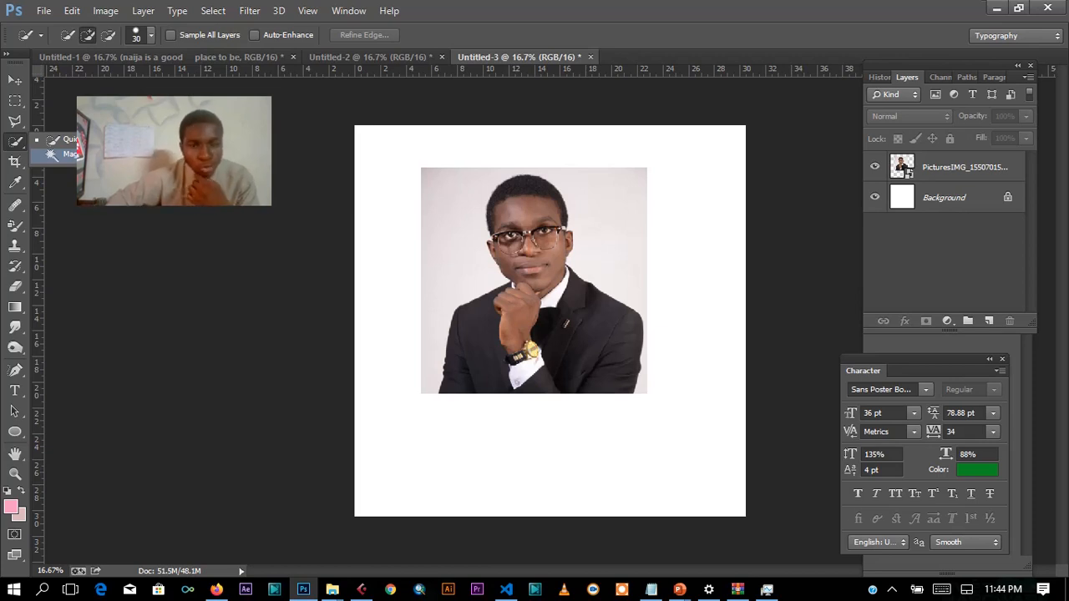
click(58, 155)
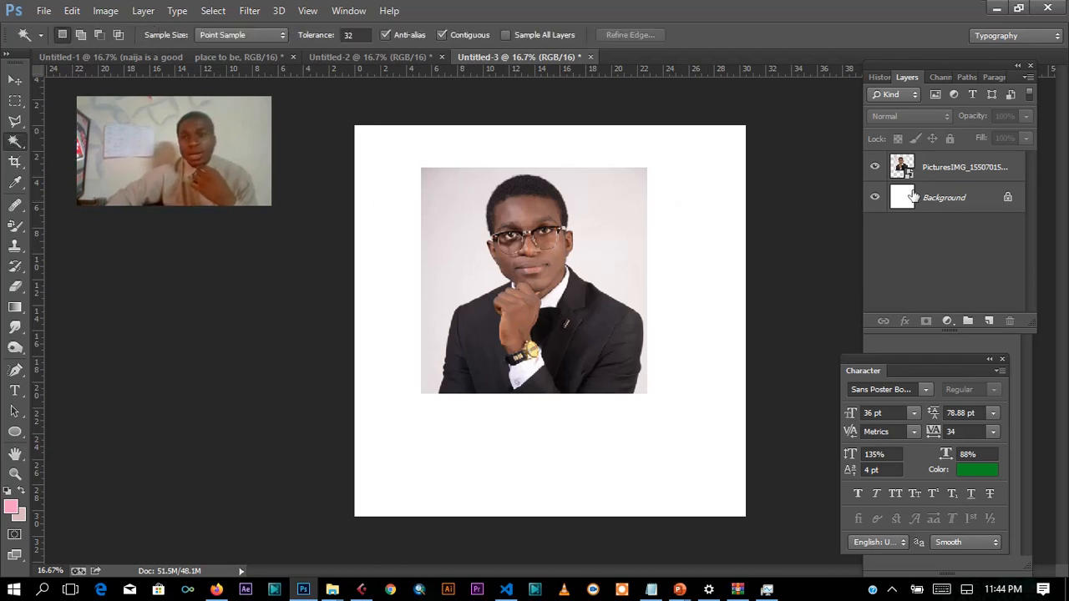
click(934, 167)
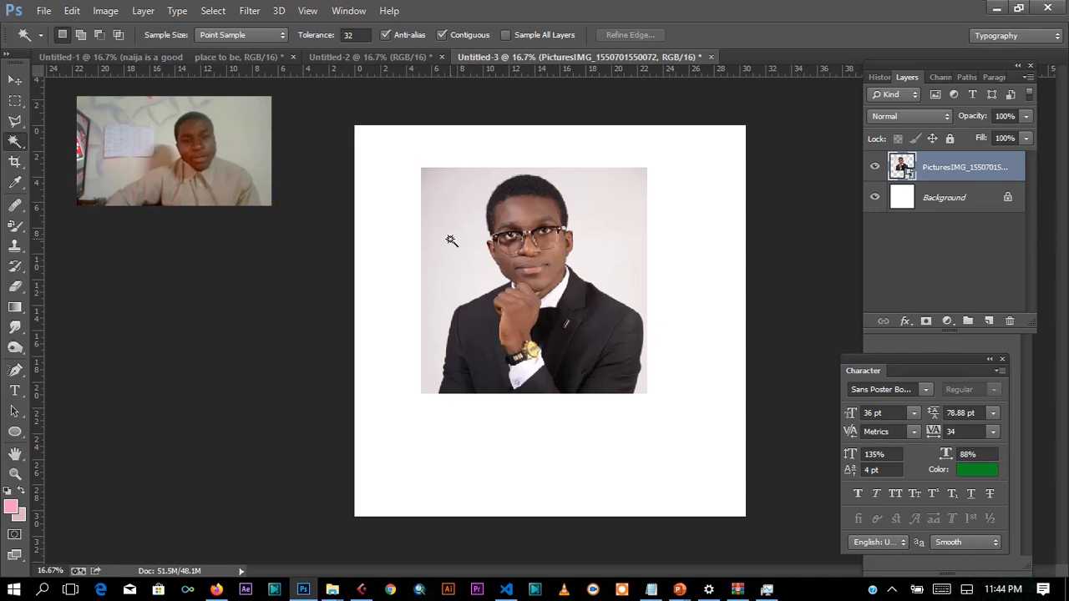
click(451, 242)
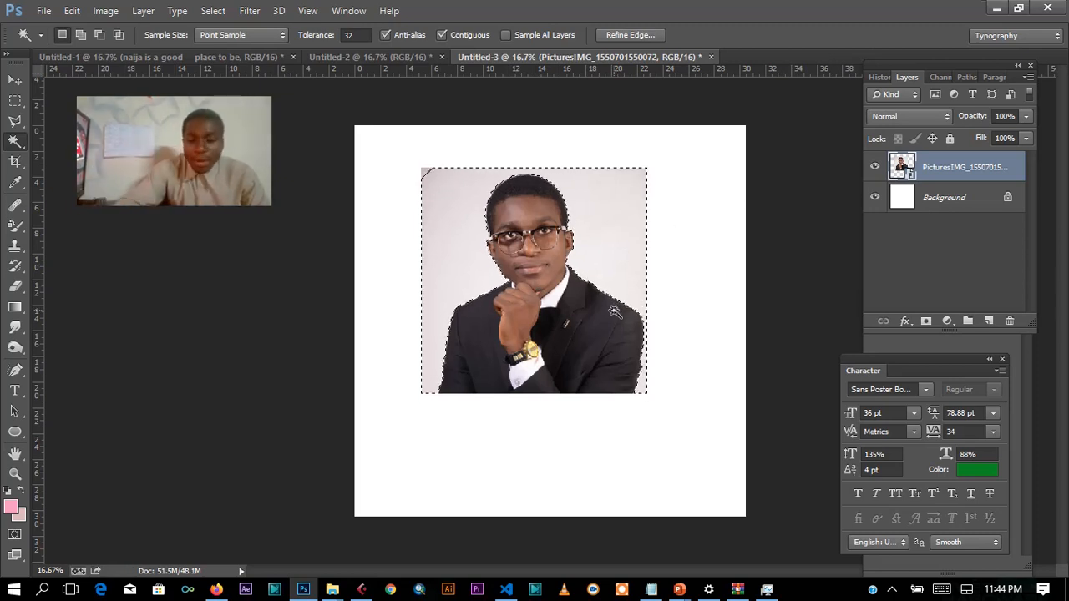
key(Delete)
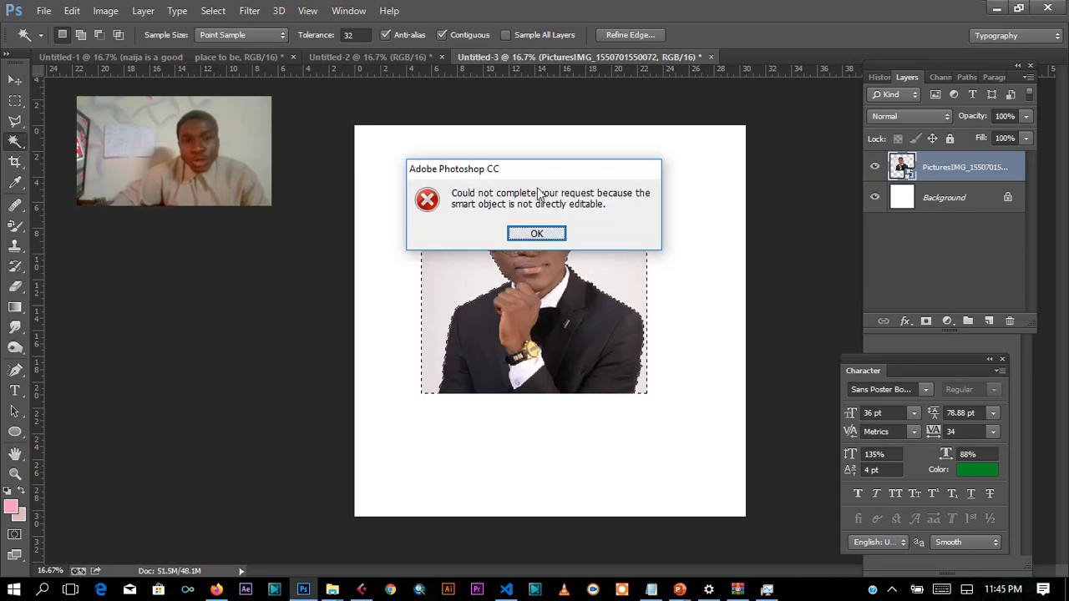
click(555, 233)
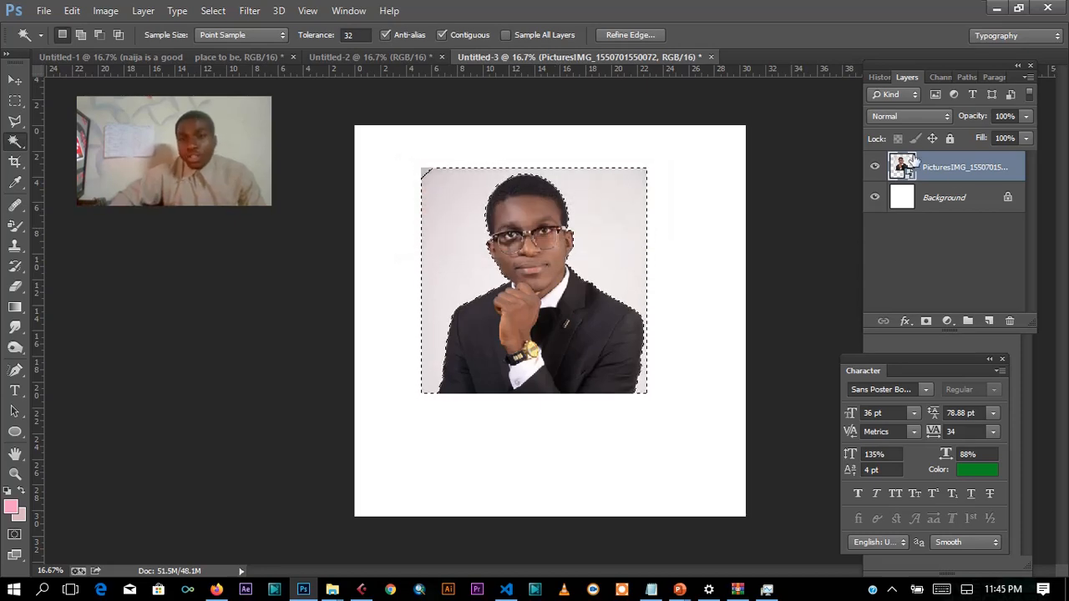
Step: Rasterize the portrait's smart object layer and clear the backdrop selection
click(15, 80)
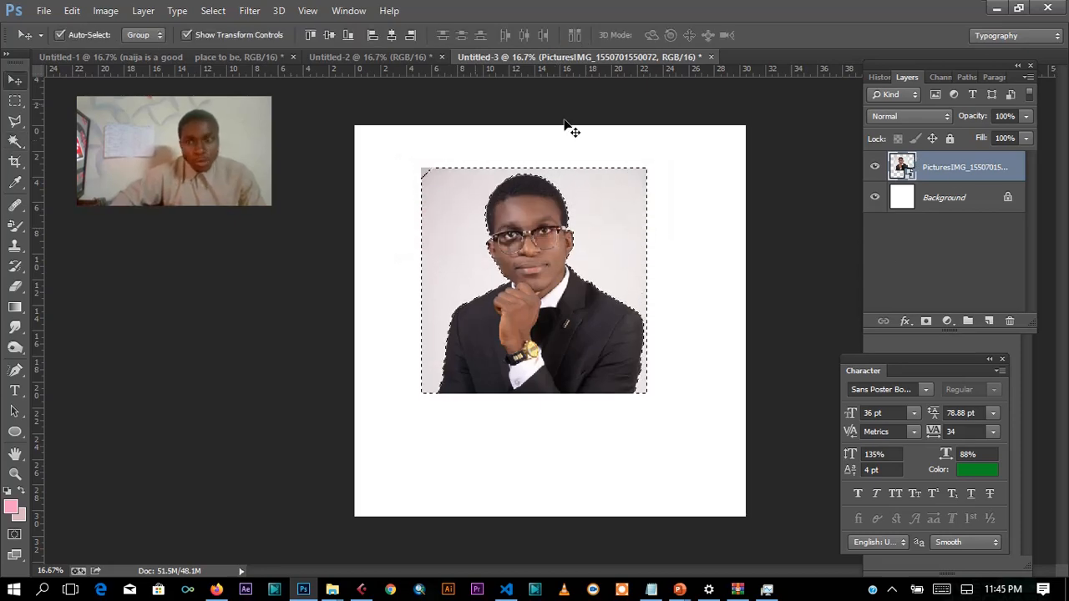
right_click(931, 174)
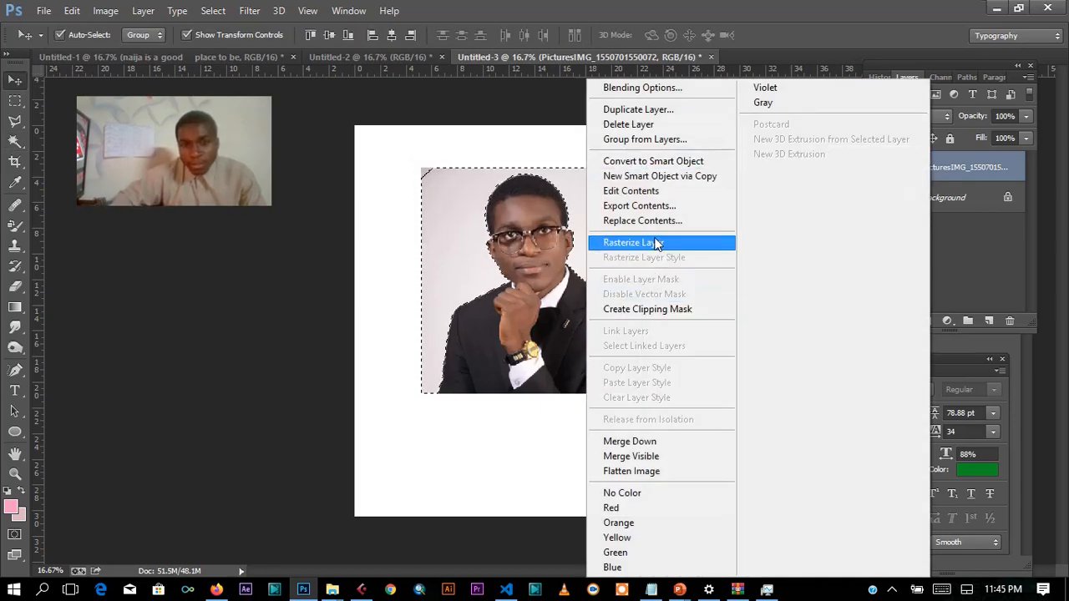
click(657, 244)
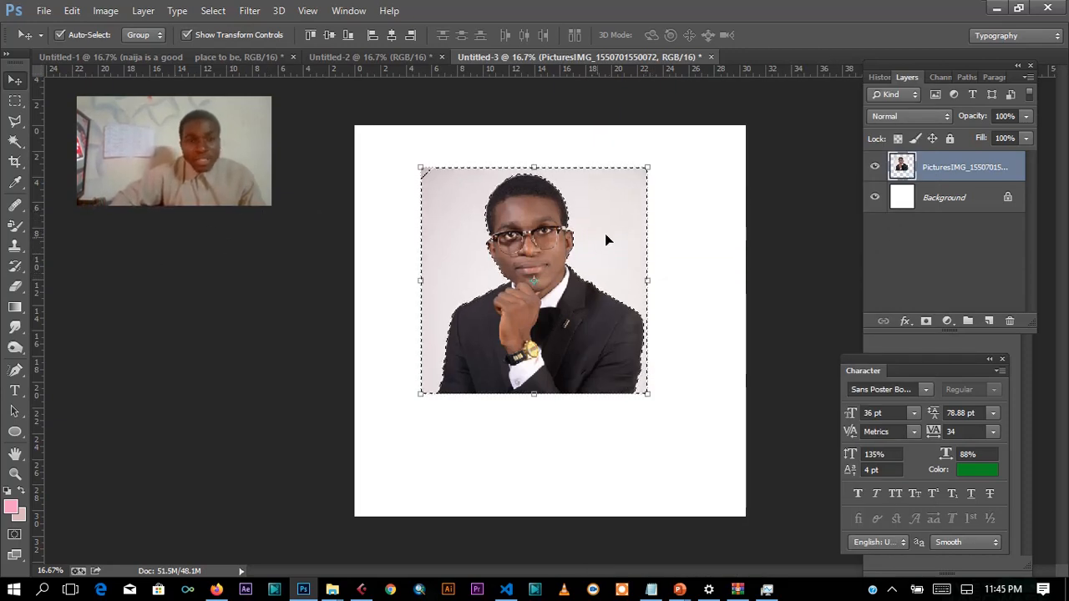
click(10, 106)
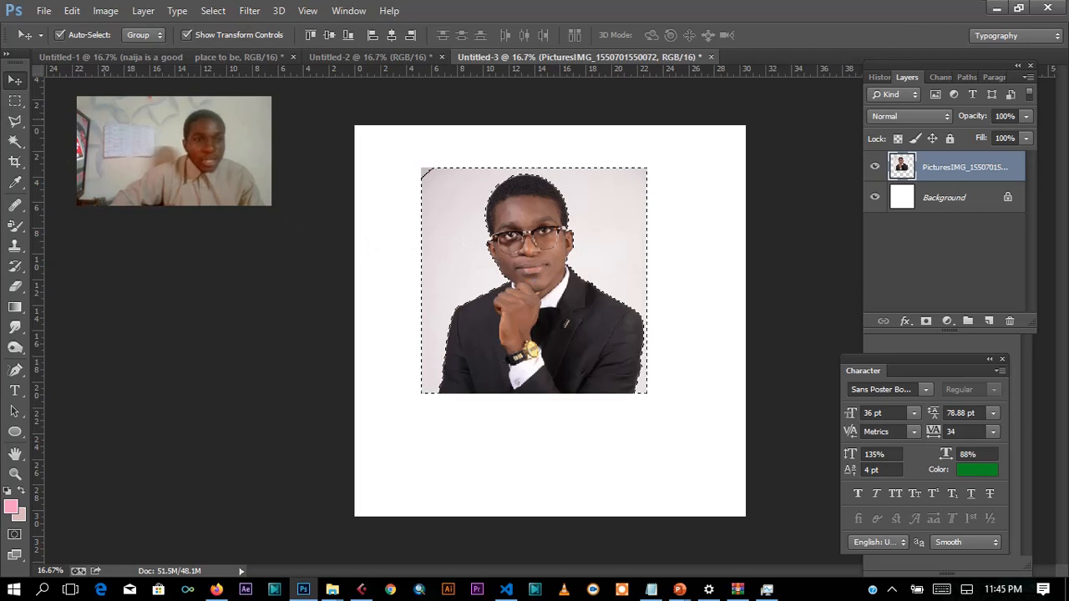
click(309, 210)
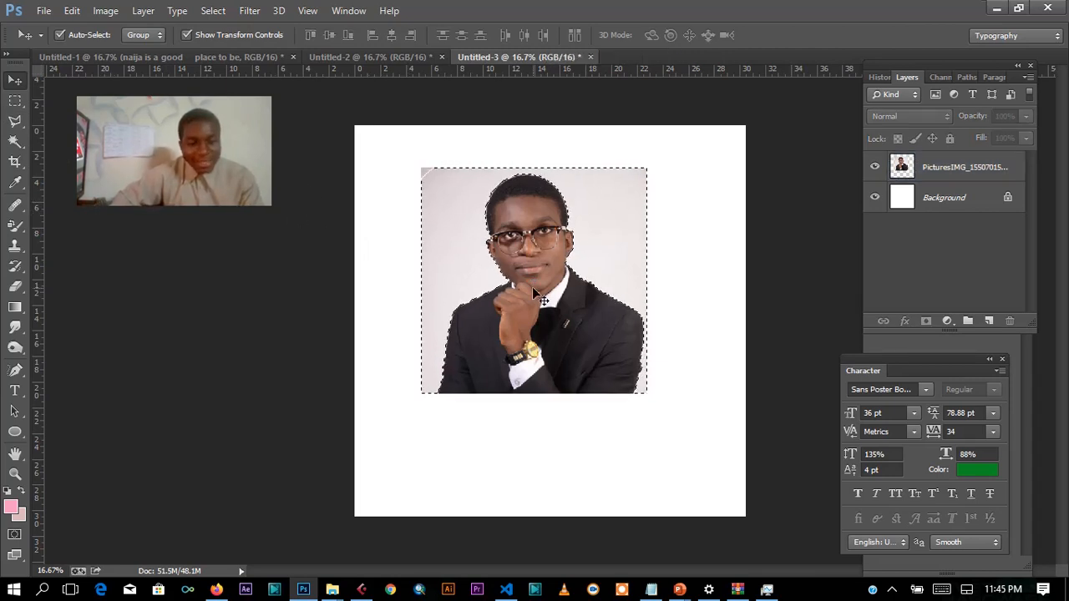
key(ctrl+d)
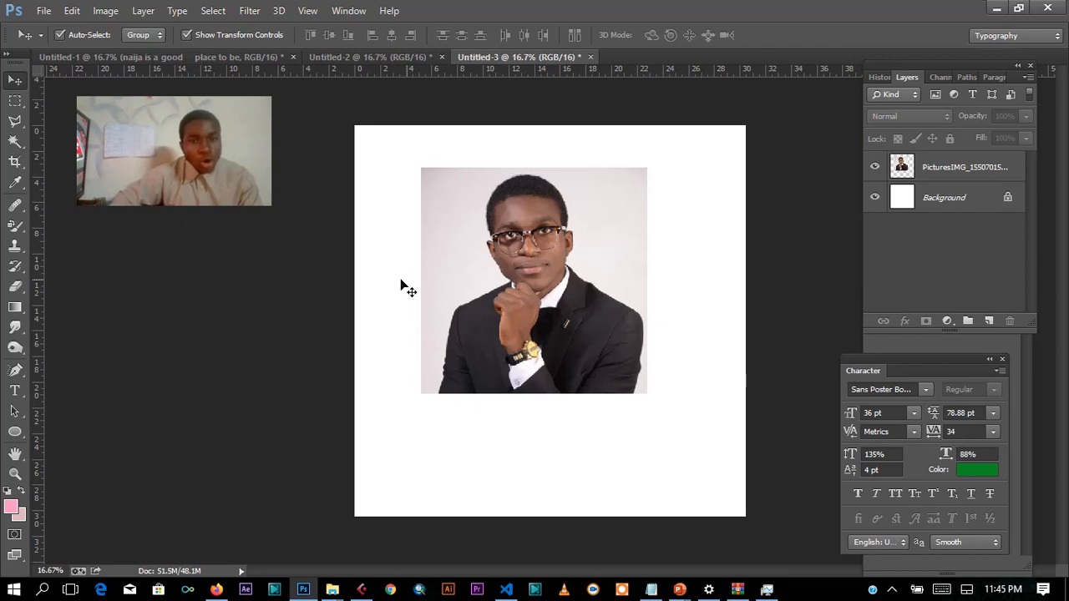
Step: Select the portrait layer's plain backdrop with the Magic Wand at tolerance 32, delete it, and deselect
click(15, 120)
click(15, 140)
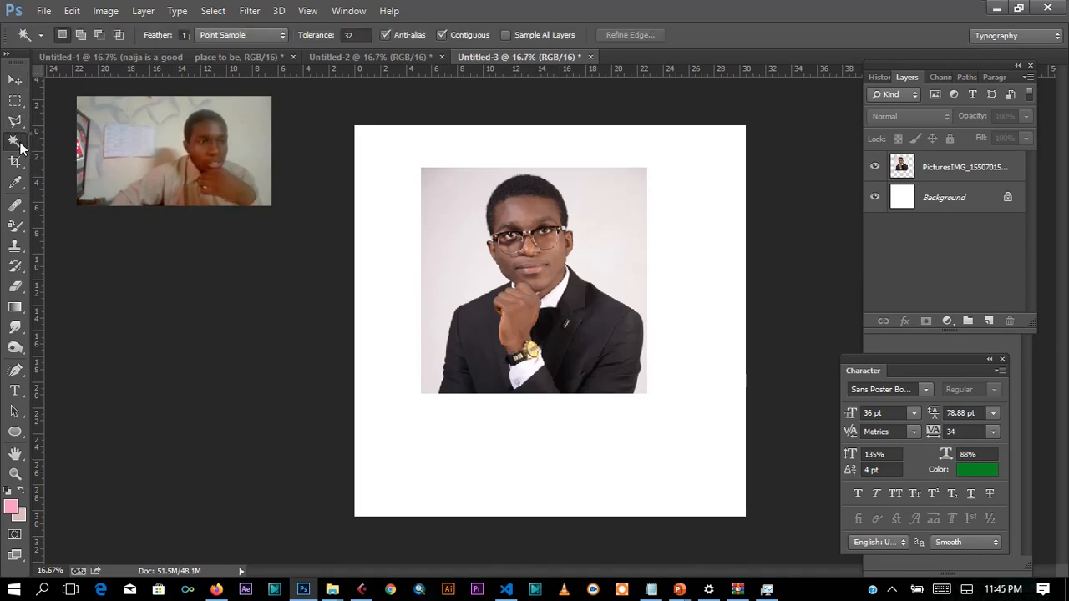
click(944, 171)
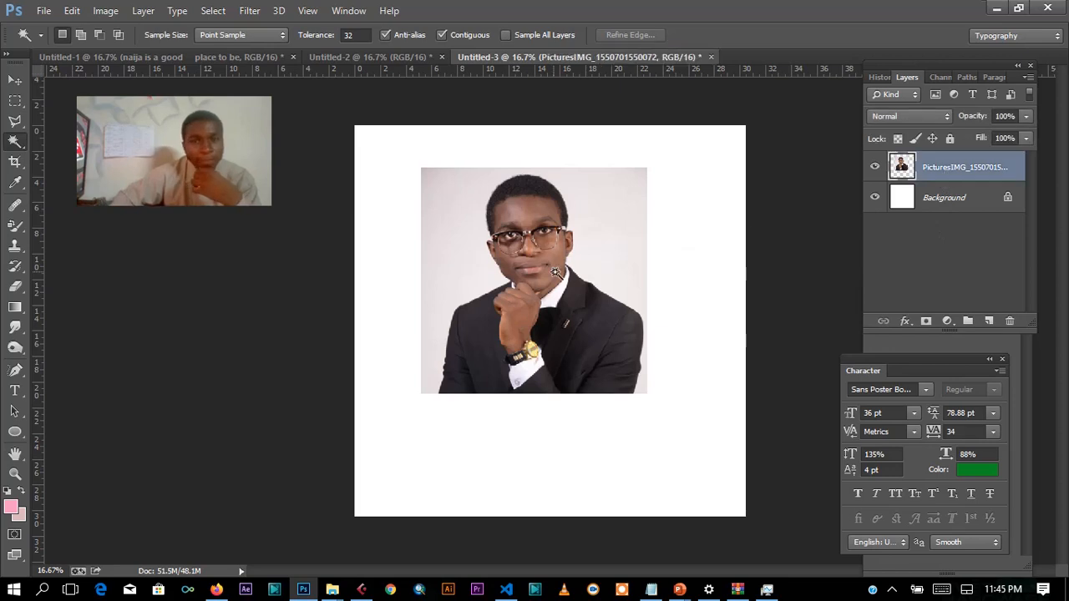
click(463, 249)
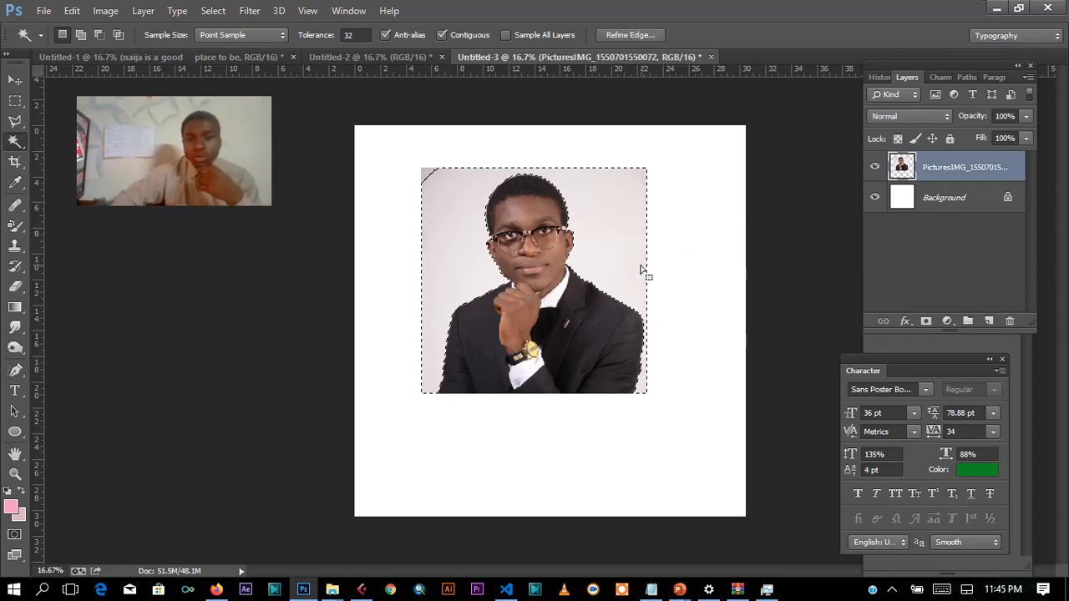
key(Delete)
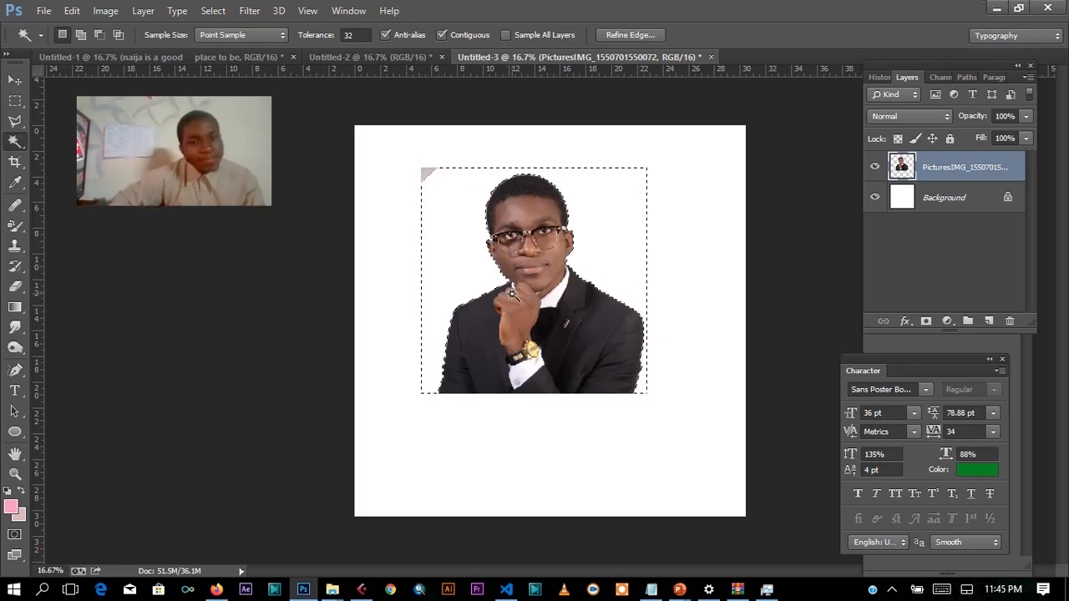
click(15, 78)
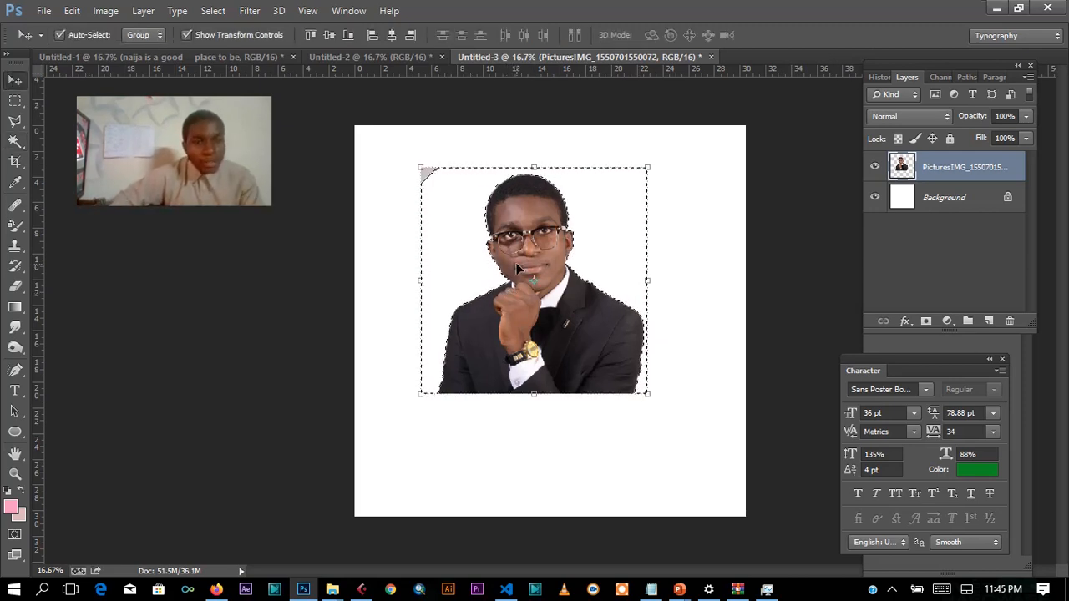
key(ctrl+d)
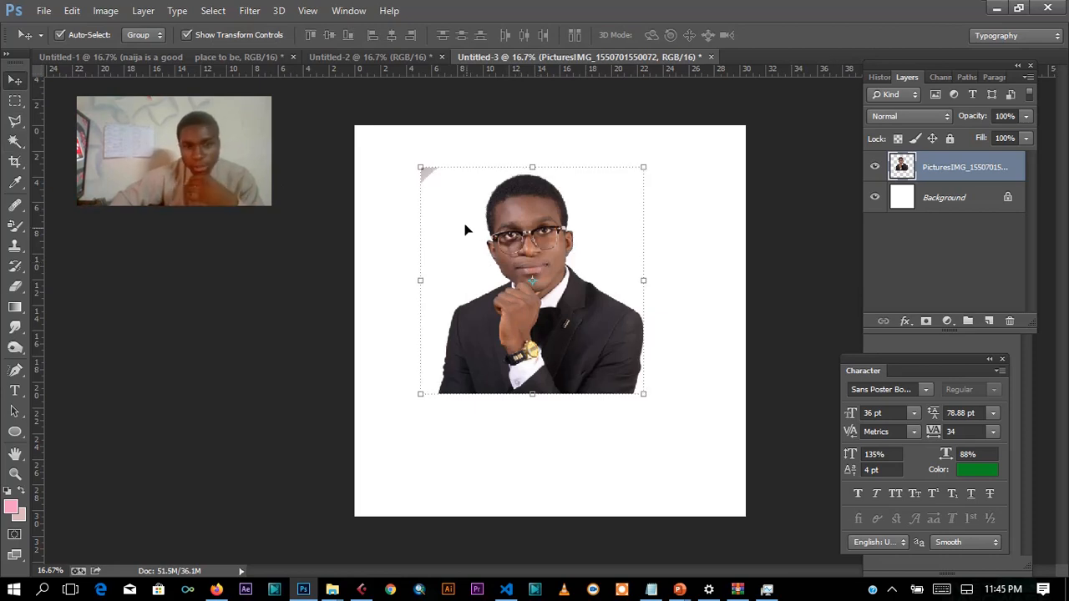
Step: Select the leftover backdrop in the portrait's upper-left corner with the Magic Wand at tolerance 32, delete it, and deselect
click(14, 140)
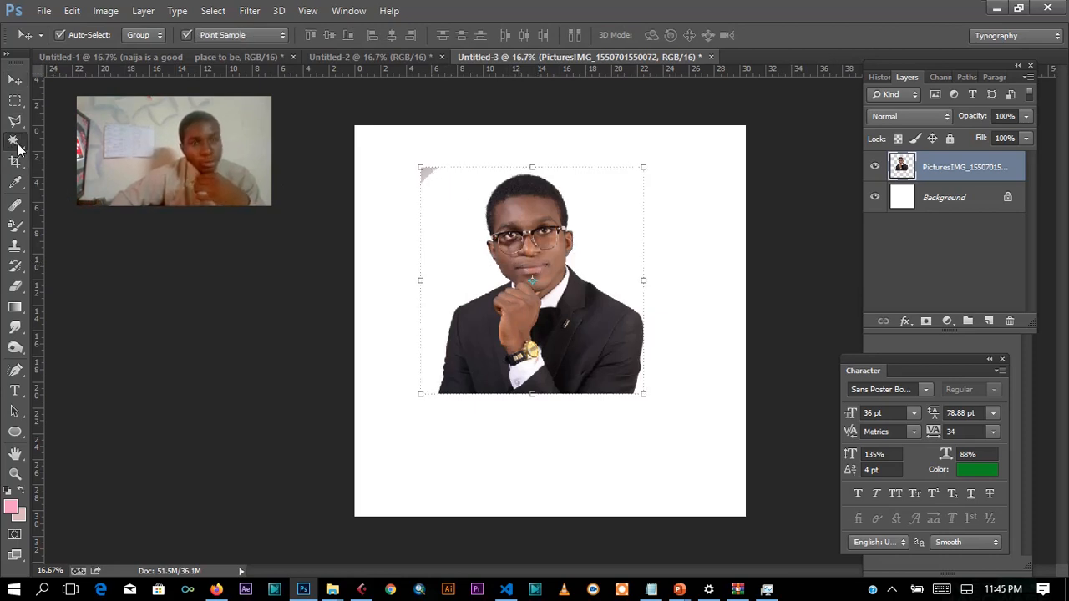
click(429, 174)
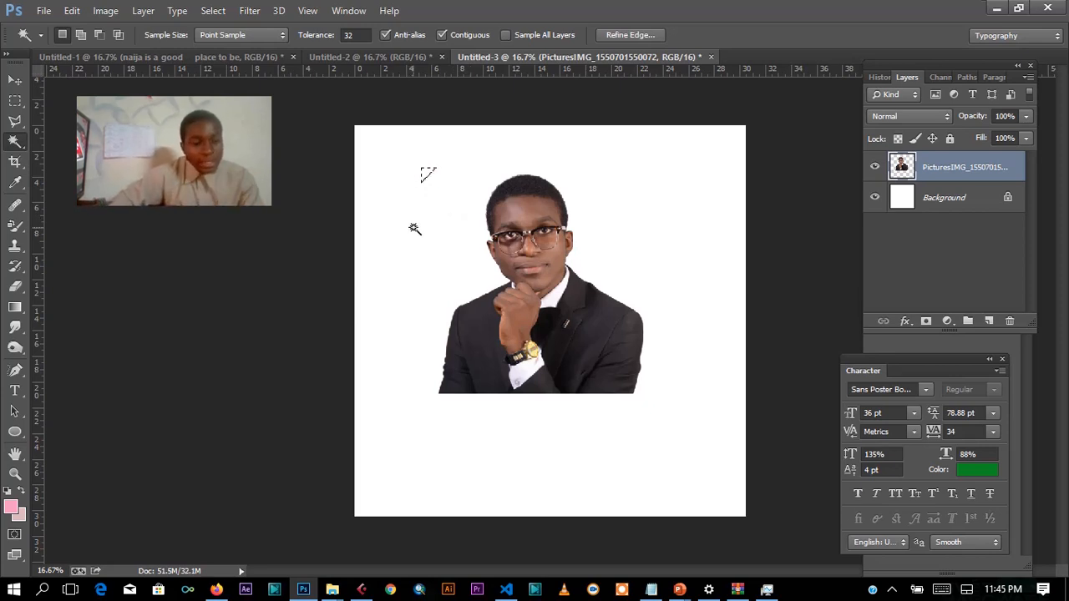
key(ctrl+d)
Step: Shift the cut-out portrait slightly on the white canvas with the Move tool
click(14, 81)
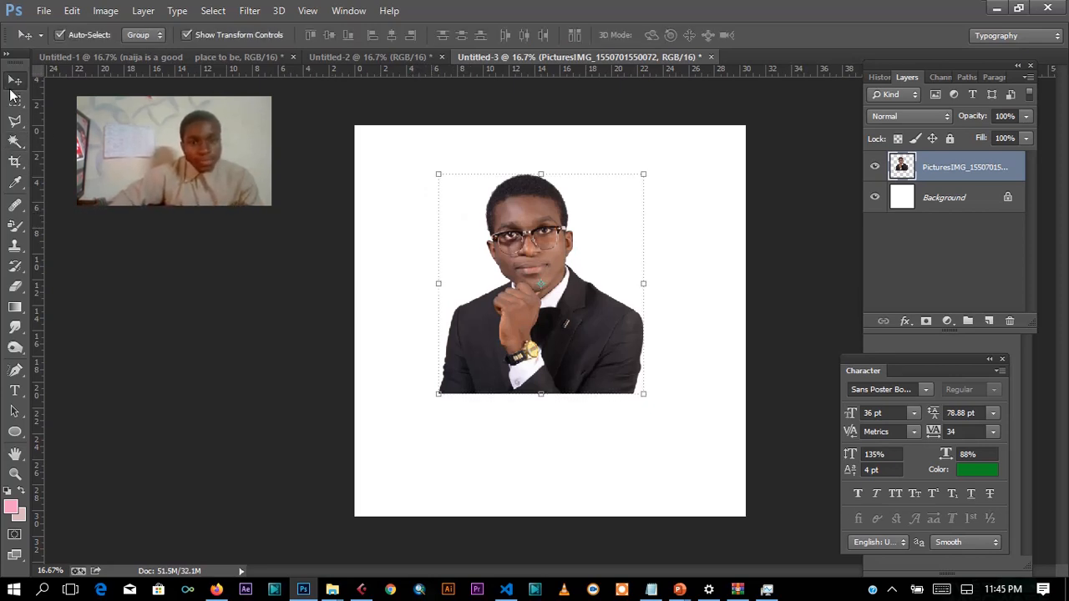
mouse_move(588, 328)
mouse_down()
mouse_move(613, 326)
mouse_move(584, 323)
mouse_move(596, 333)
mouse_up()
click(699, 376)
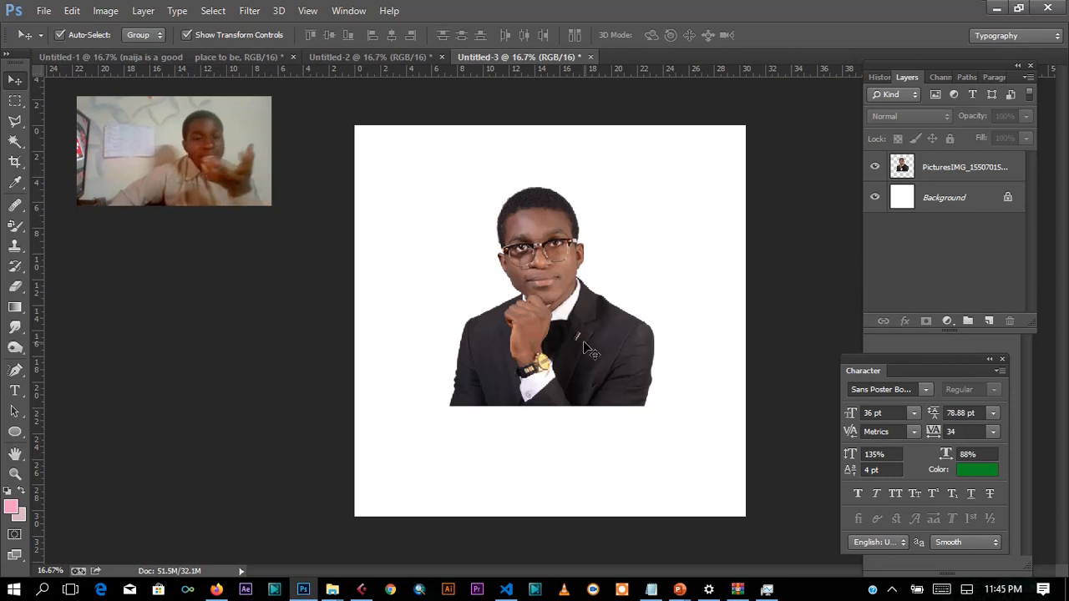
mouse_move(583, 343)
mouse_down()
mouse_move(573, 331)
mouse_move(583, 341)
mouse_up()
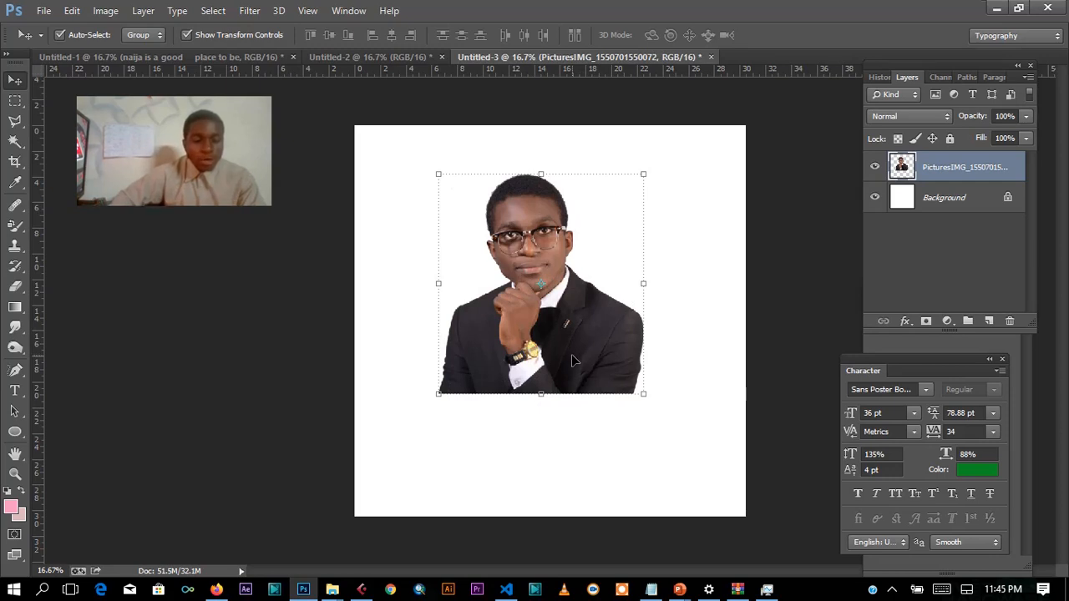
Step: Step back through the edits to before the portrait's backdrop was deleted, and clear the pixel and layer selections
key(ctrl+alt+z)
key(ctrl+alt+z)
key(ctrl+alt+z)
key(ctrl+alt+z)
key(ctrl+alt+z)
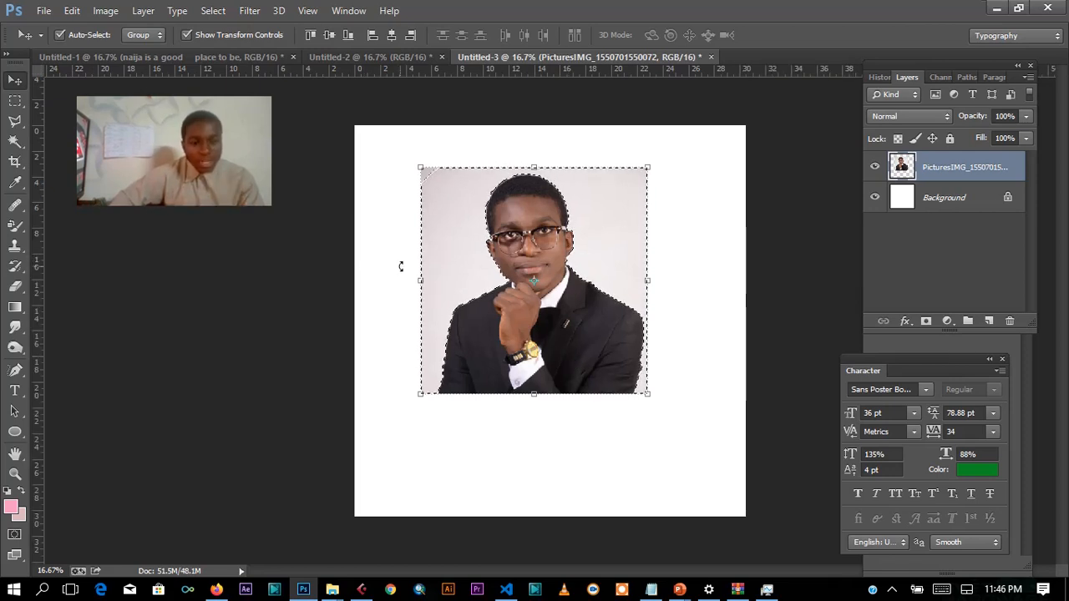
key(ctrl+d)
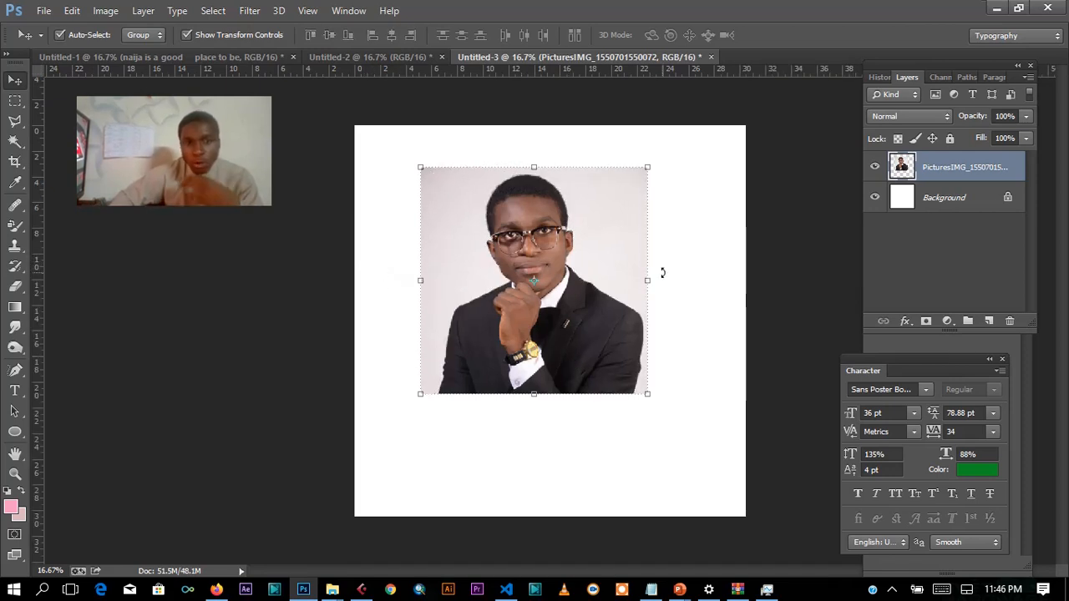
click(697, 259)
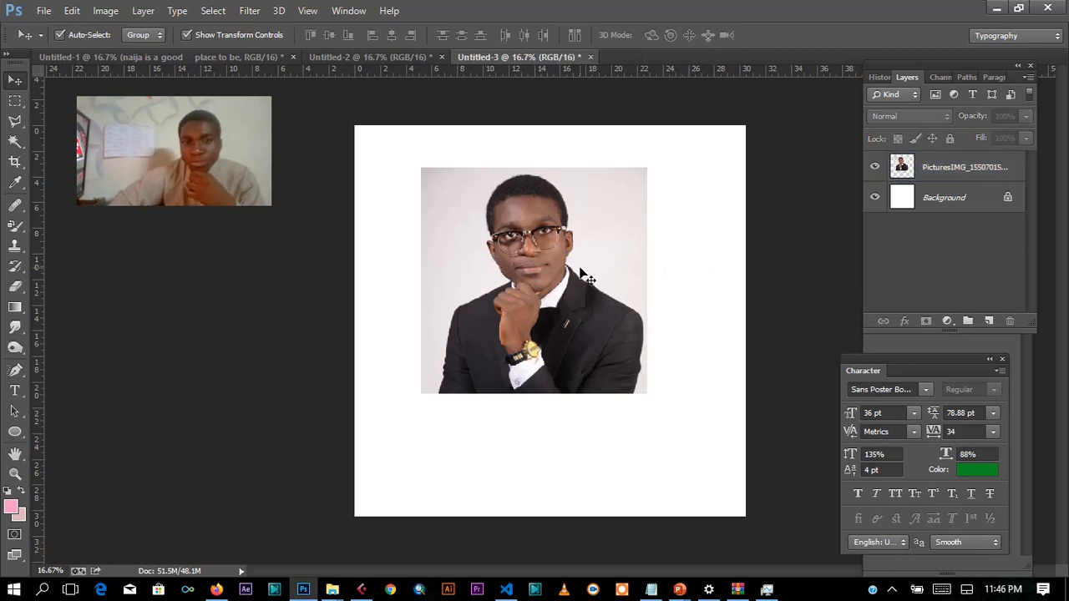
Step: Trace the man's head and shoulders with the Polygonal Lasso at 1 px feather, closing the selection straight across the chest
click(17, 123)
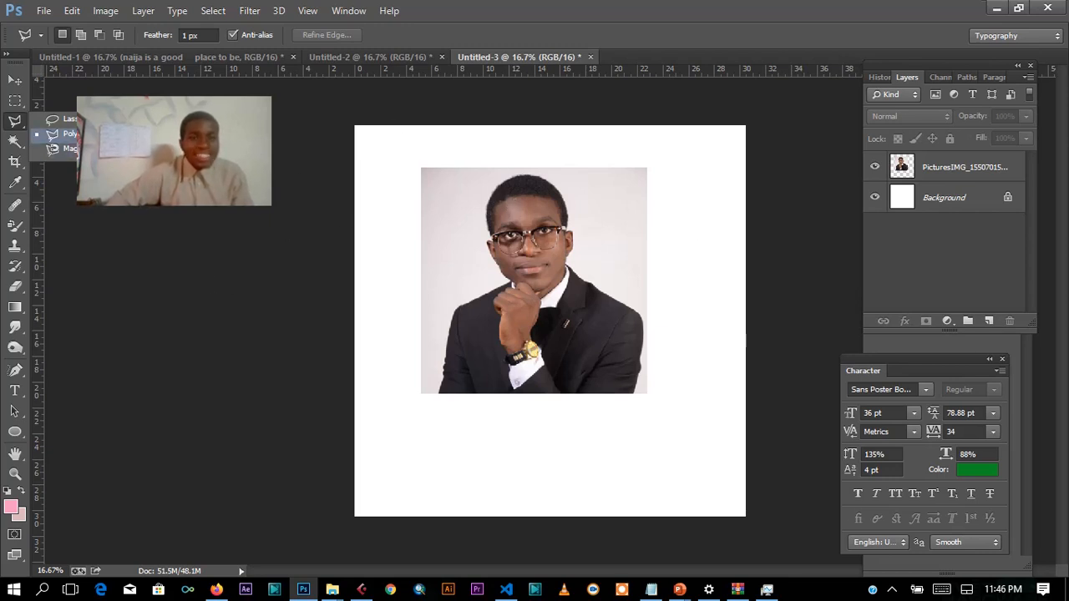
click(63, 134)
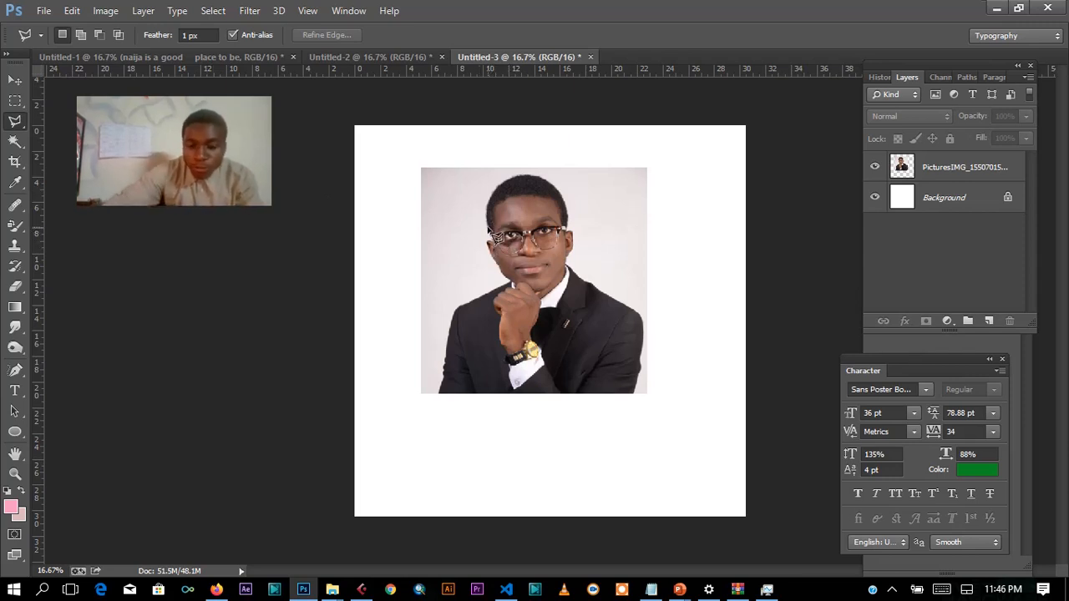
key(ctrl+plus)
key(ctrl+plus)
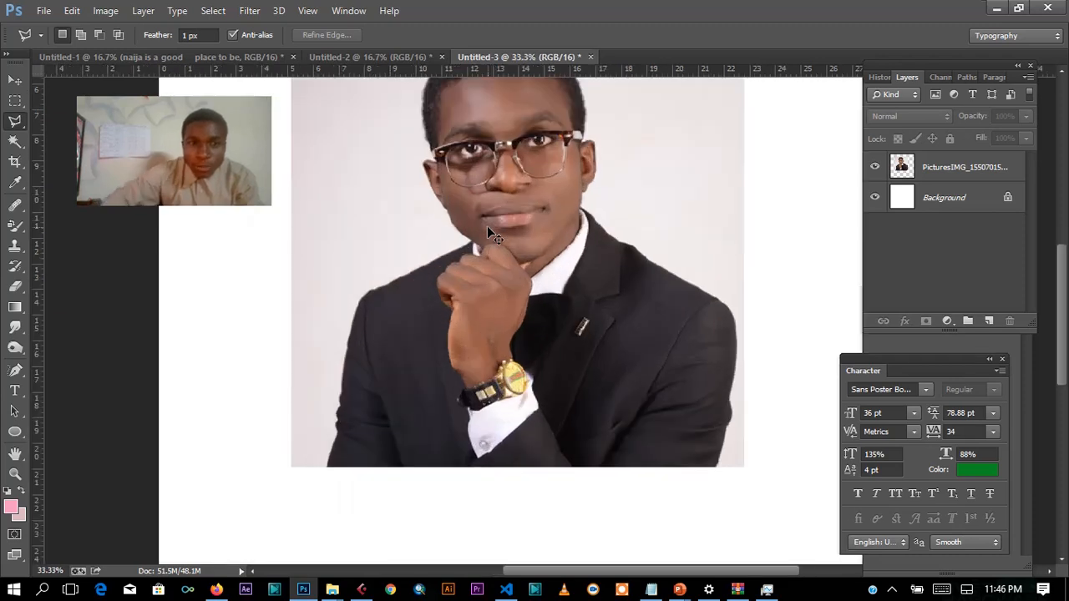
scroll(694, 267, up, 3)
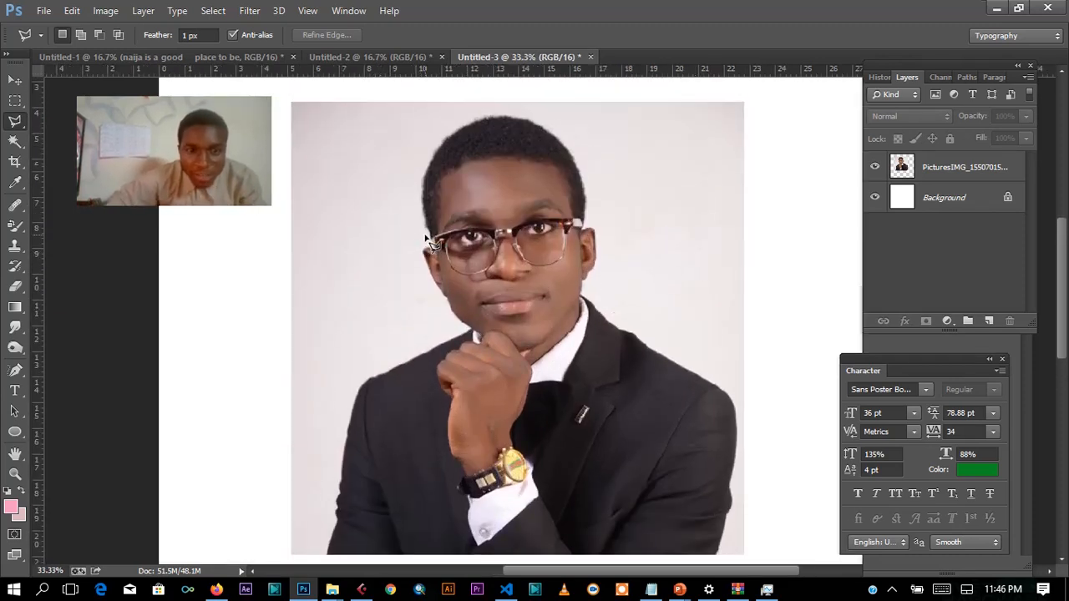
click(349, 433)
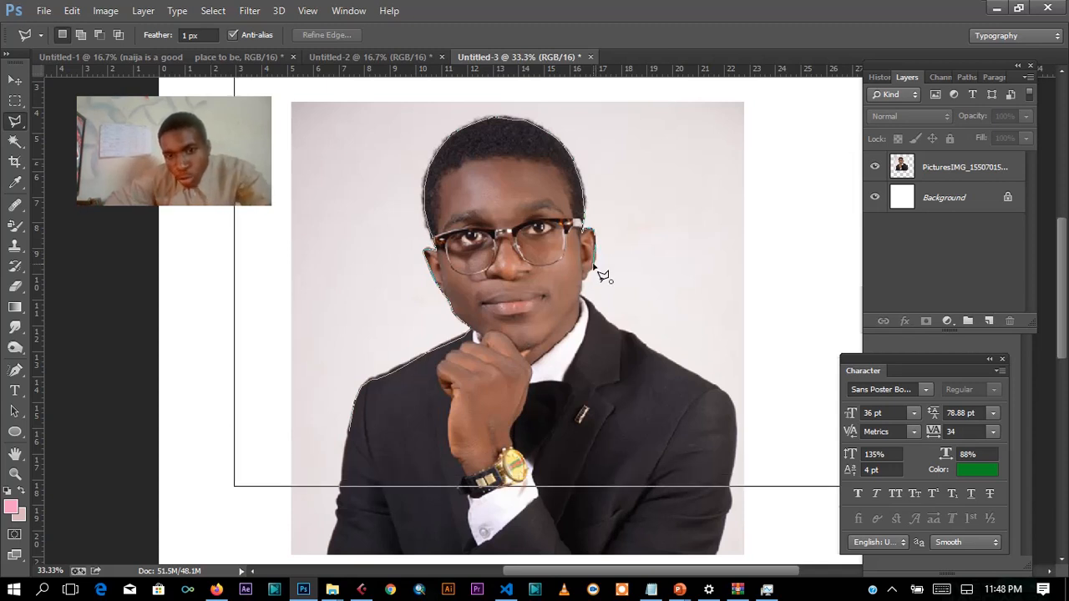
scroll(603, 274, up, 1)
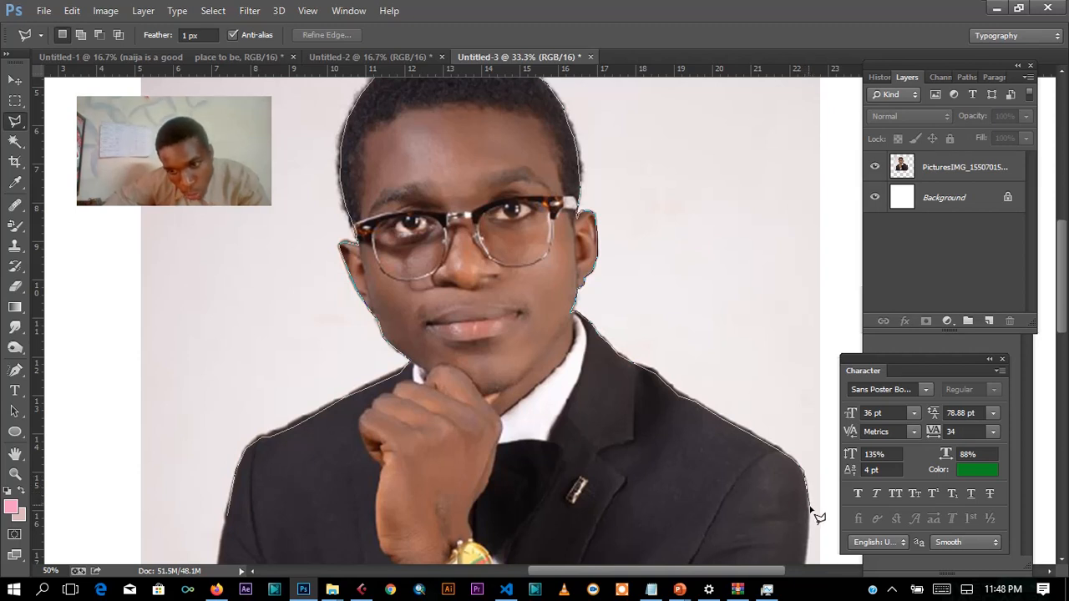
click(230, 517)
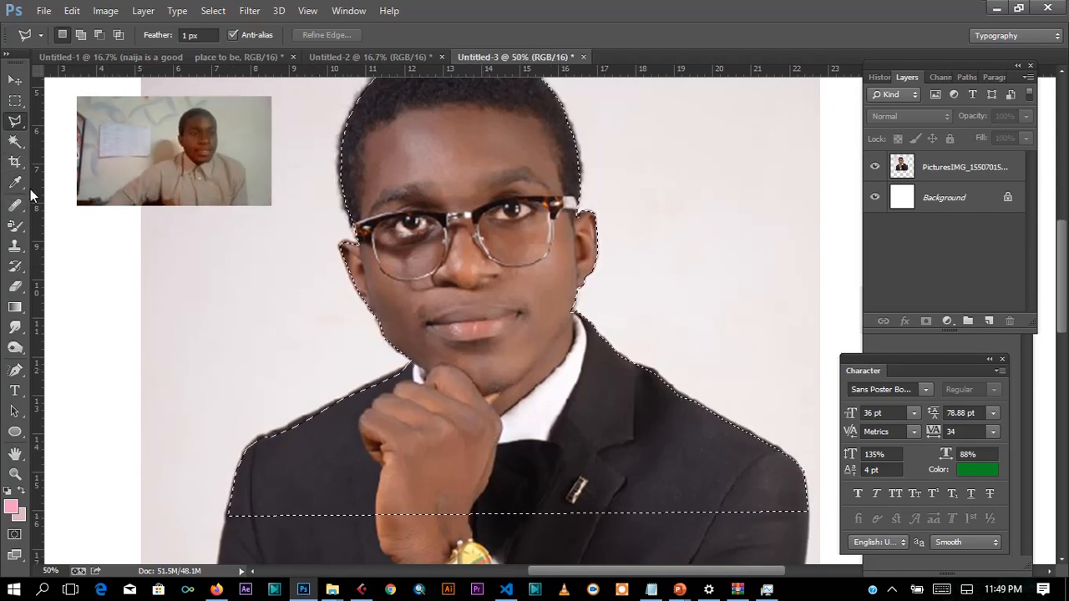
Step: Make the portrait layer active, duplicate the lassoed figure within it, and realign the copy over the original
click(13, 80)
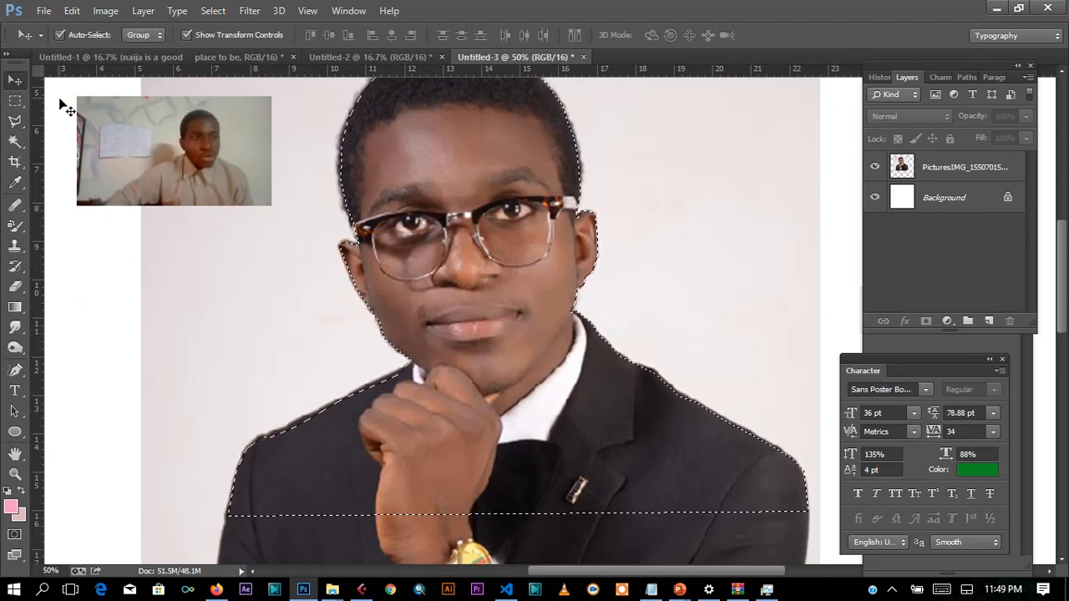
click(510, 221)
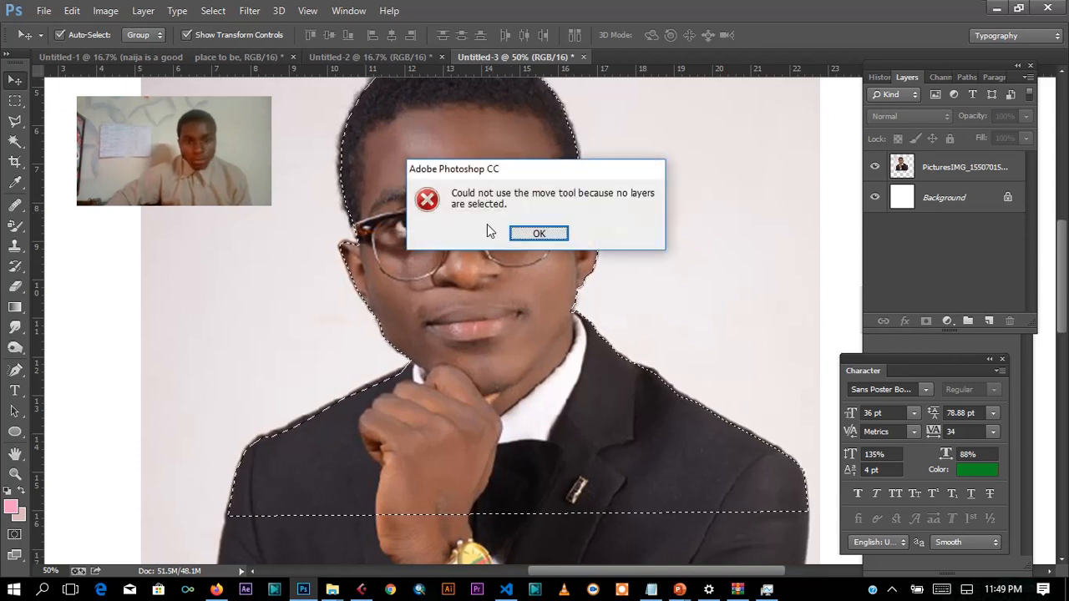
click(535, 234)
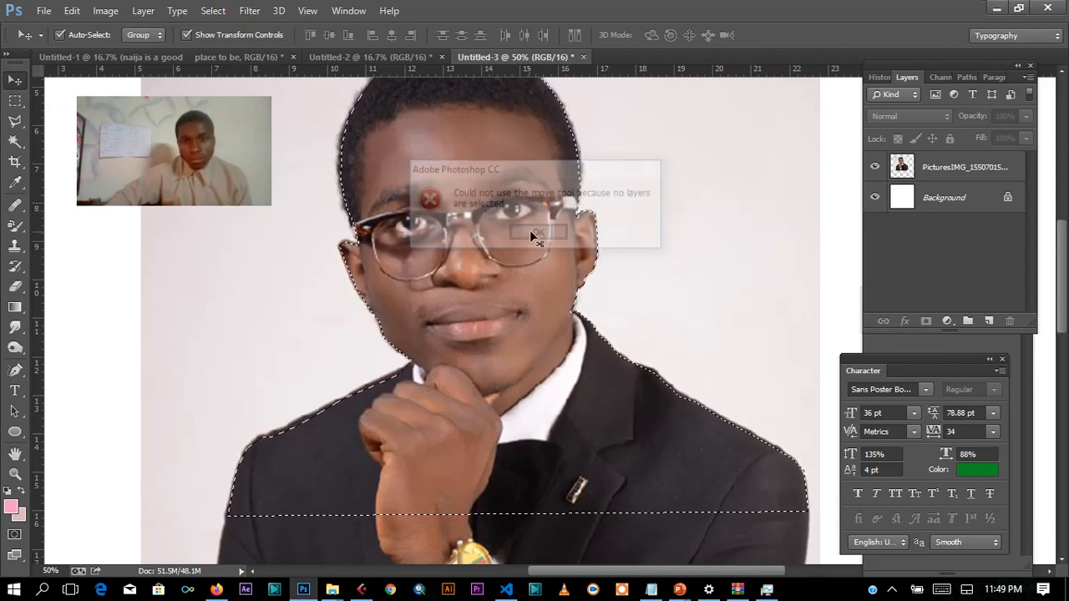
click(543, 211)
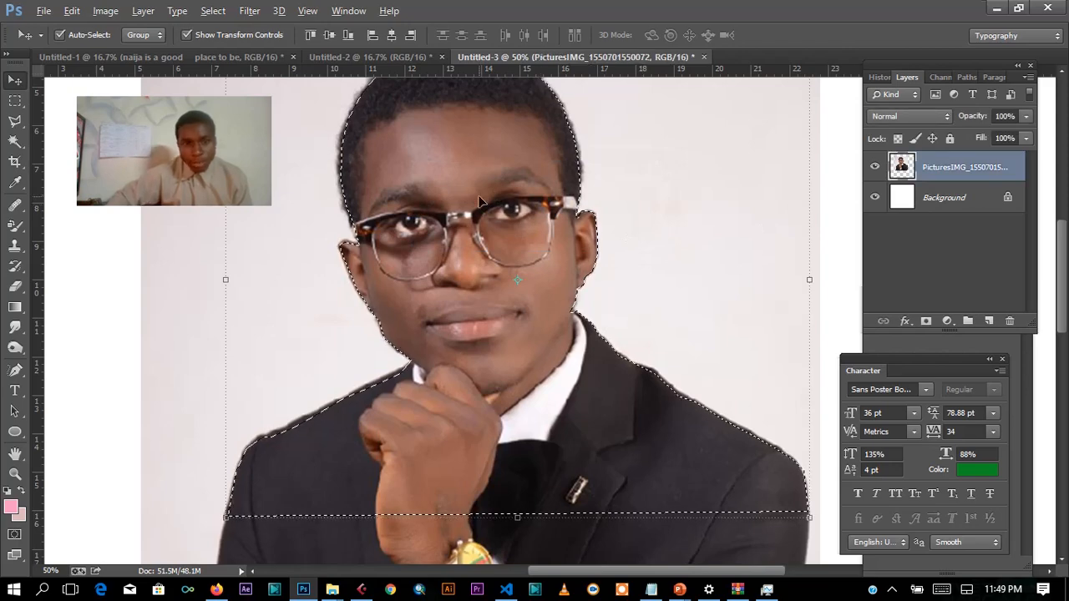
drag(478, 203, 489, 225)
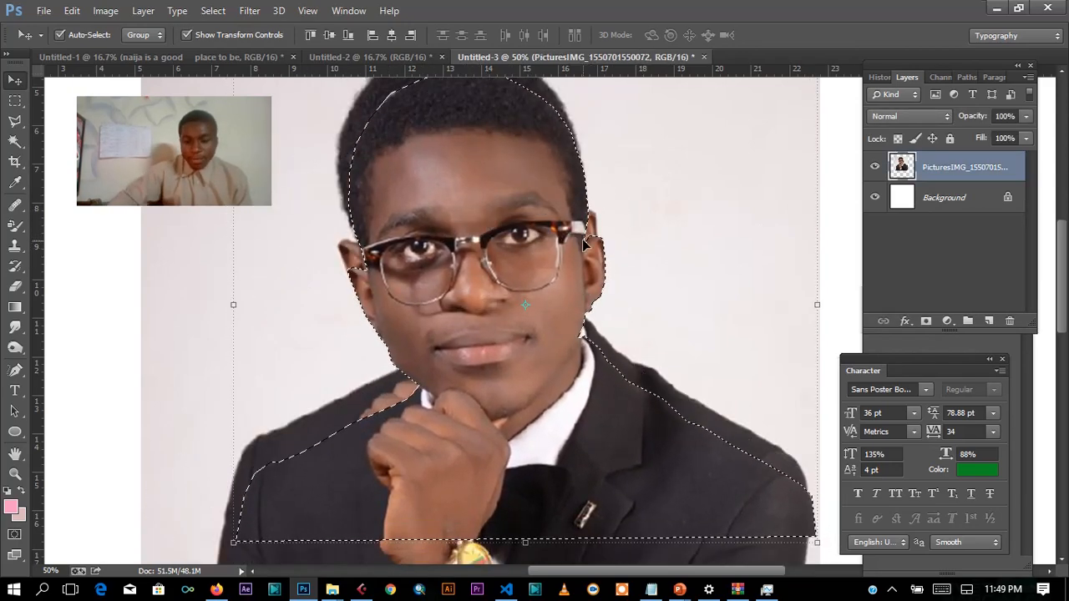
key(ctrl+minus)
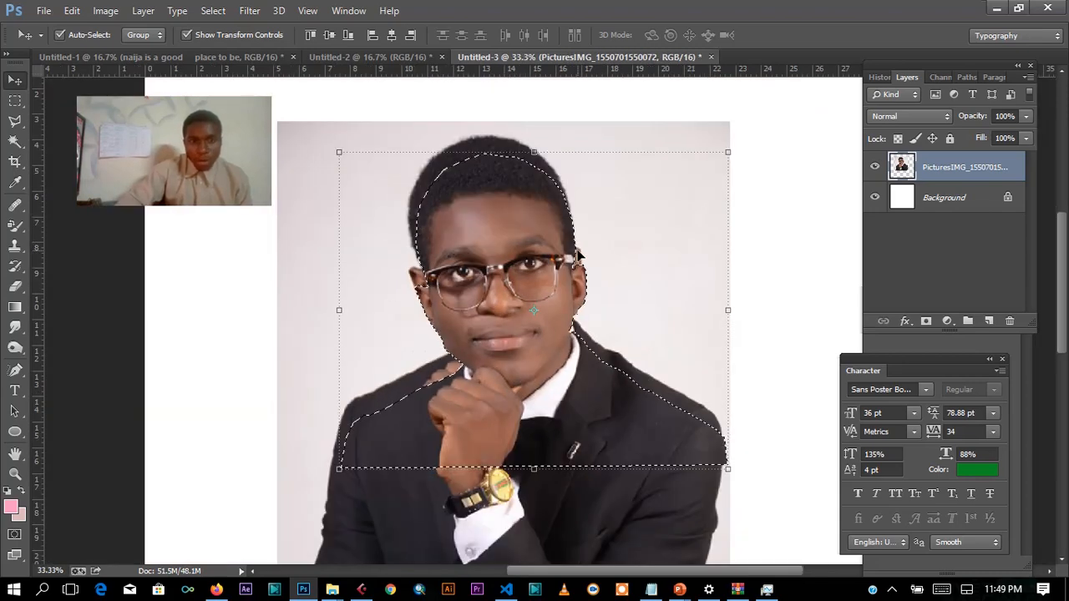
key(ctrl+minus)
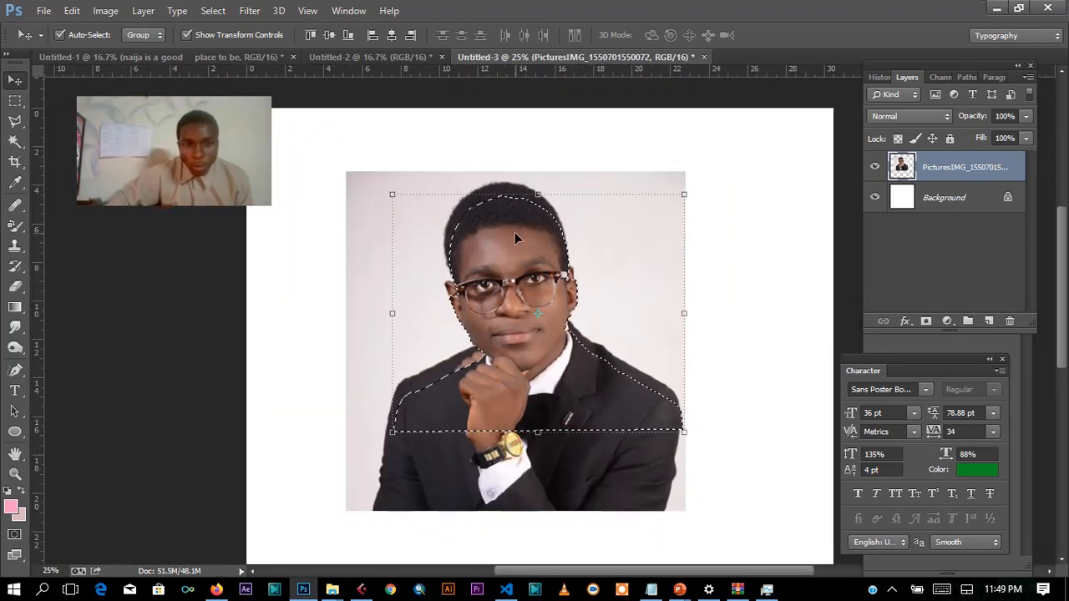
drag(514, 232, 510, 221)
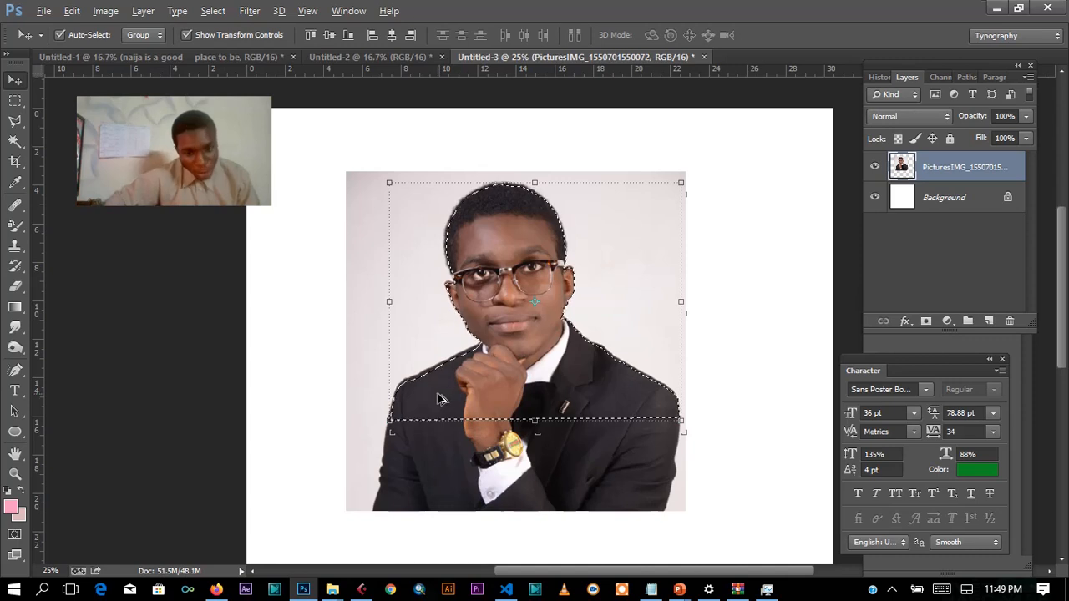
Step: Move the lassoed figure copy away from the original photo to the upper-right corner of the canvas
drag(443, 397, 284, 355)
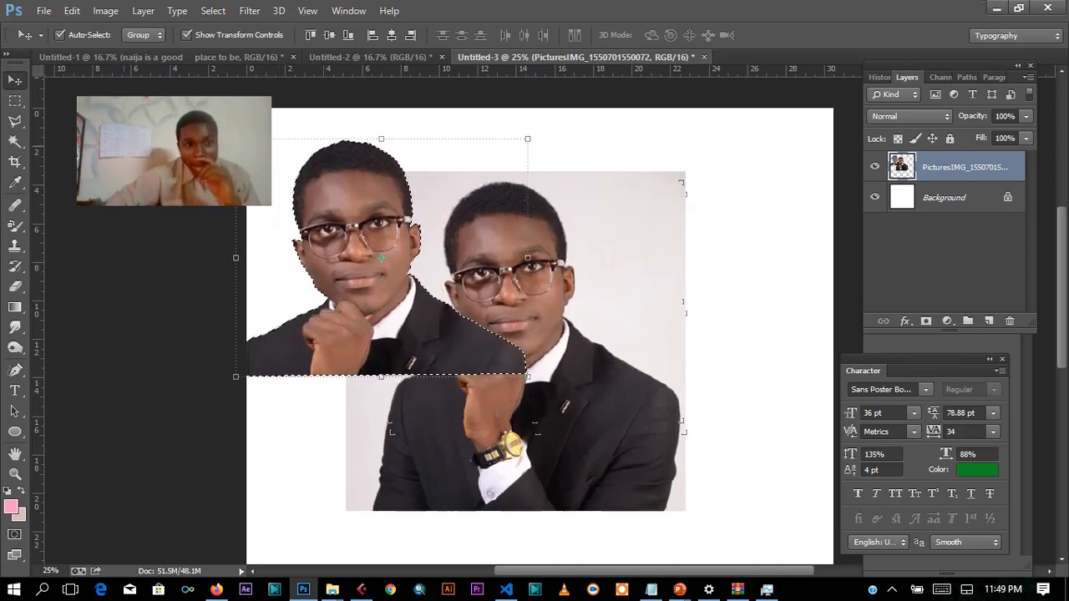
key(ctrl+d)
key(ctrl+z)
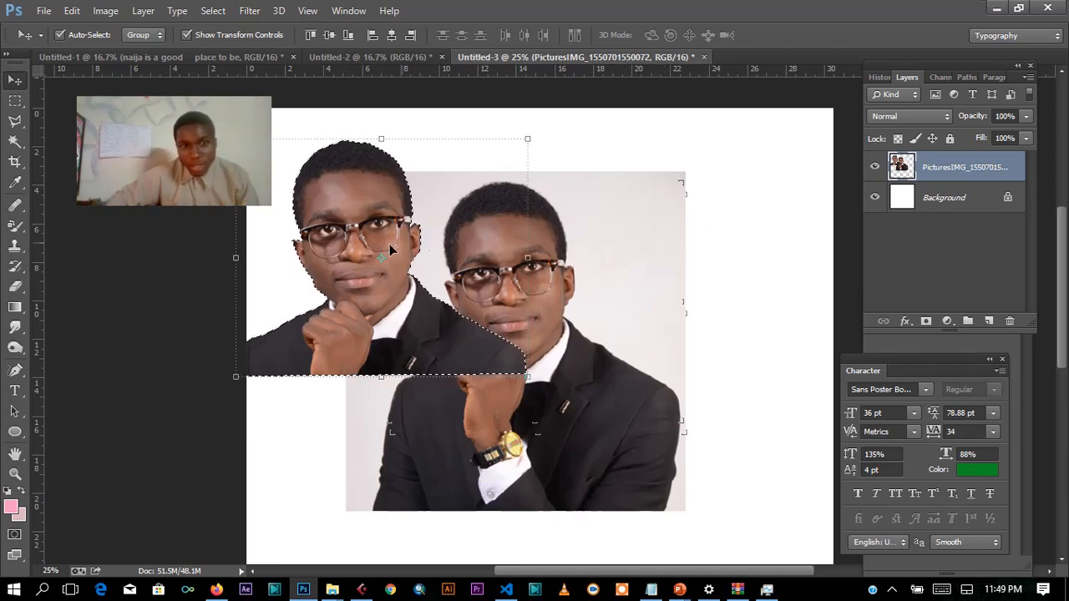
drag(358, 251, 730, 227)
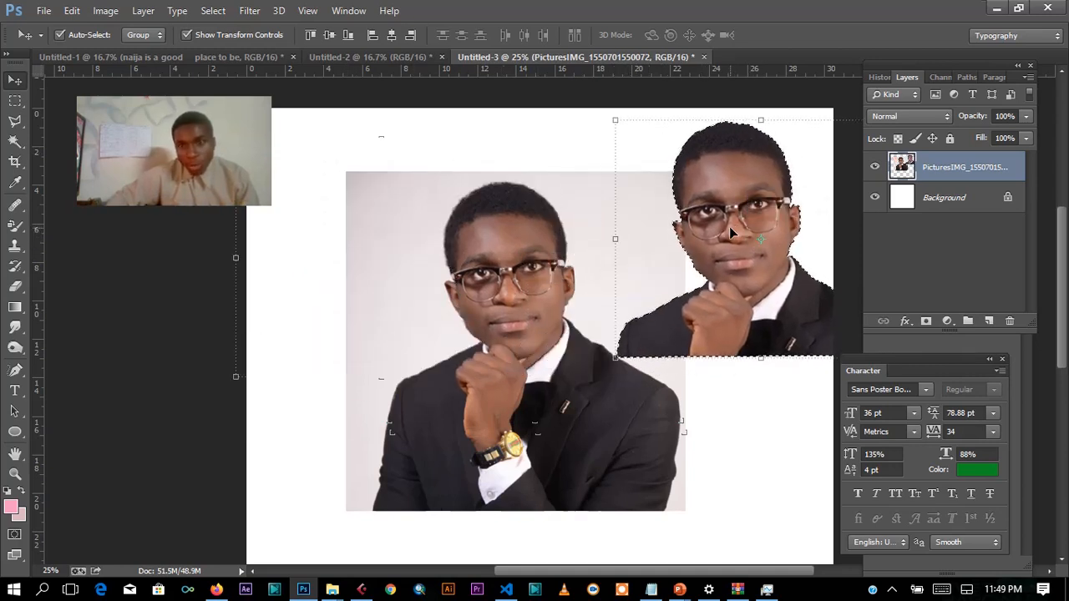
right_click(730, 225)
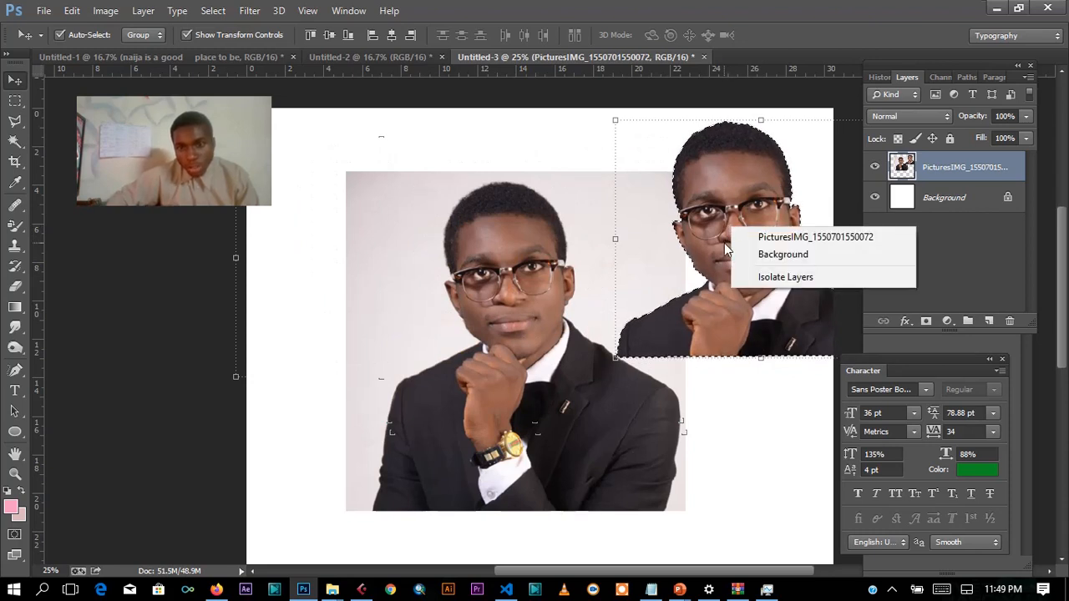
click(726, 179)
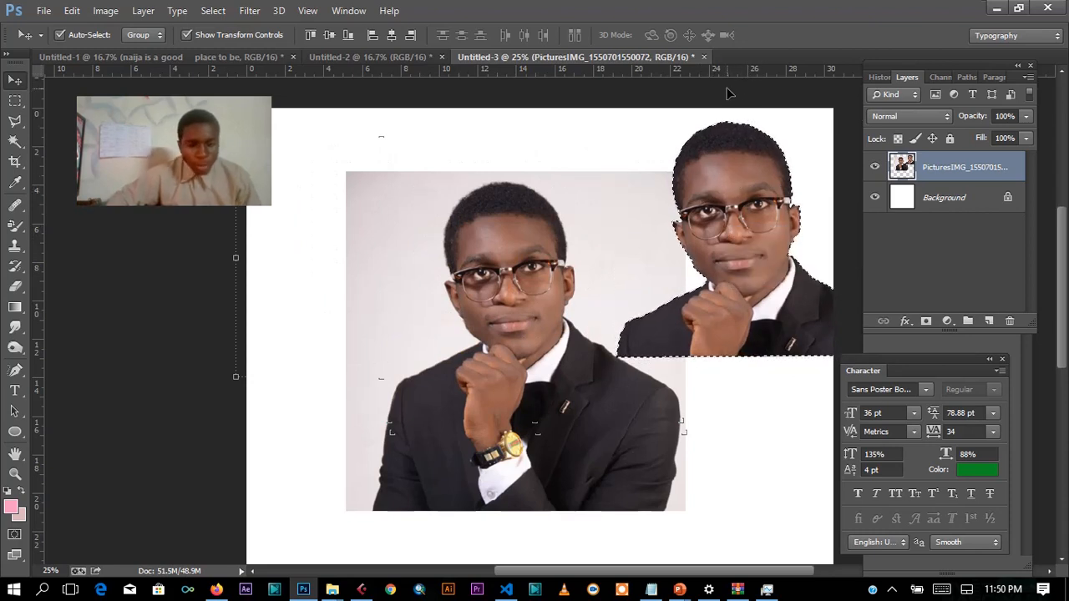
Step: Create a white 3000 x 3000 px document at 250 pixels/inch, RGB 16 bit, and bring the lassoed figure from Untitled-3 into it
key(ctrl+n)
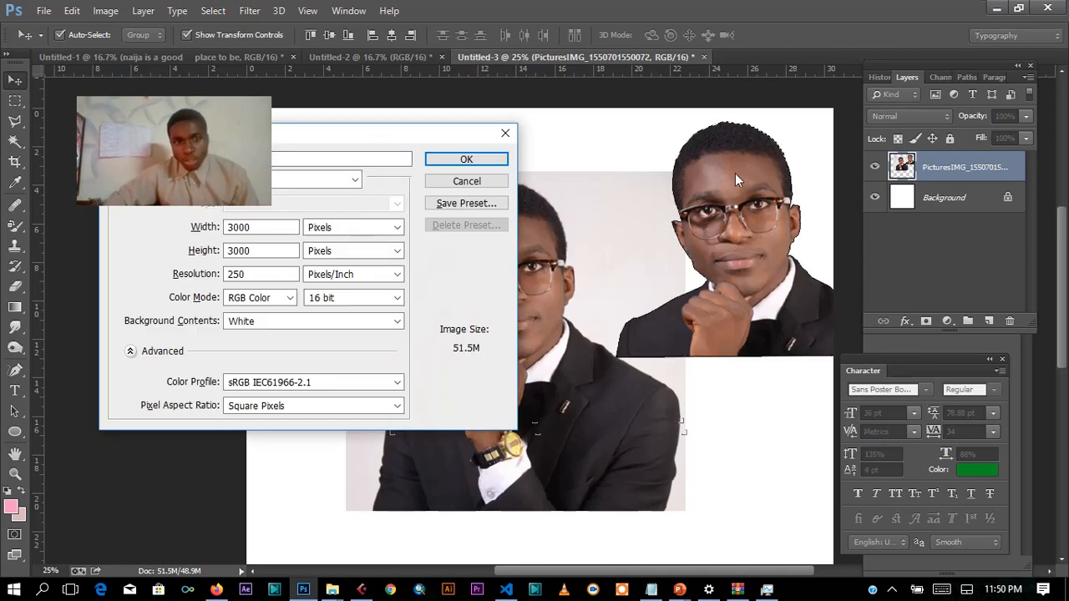
key(Return)
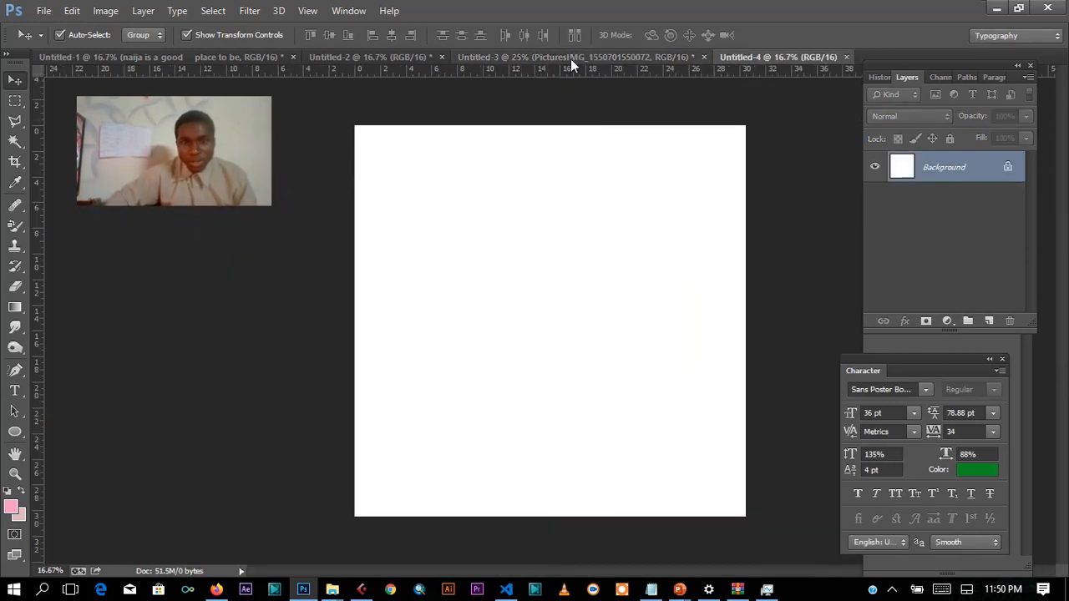
click(571, 57)
drag(758, 248, 559, 258)
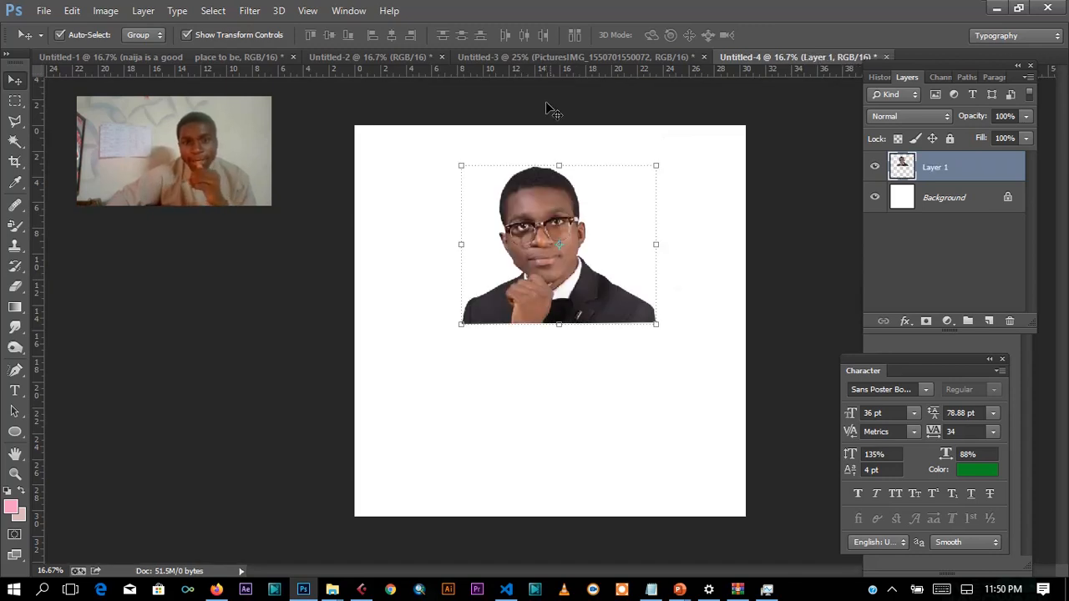
click(543, 57)
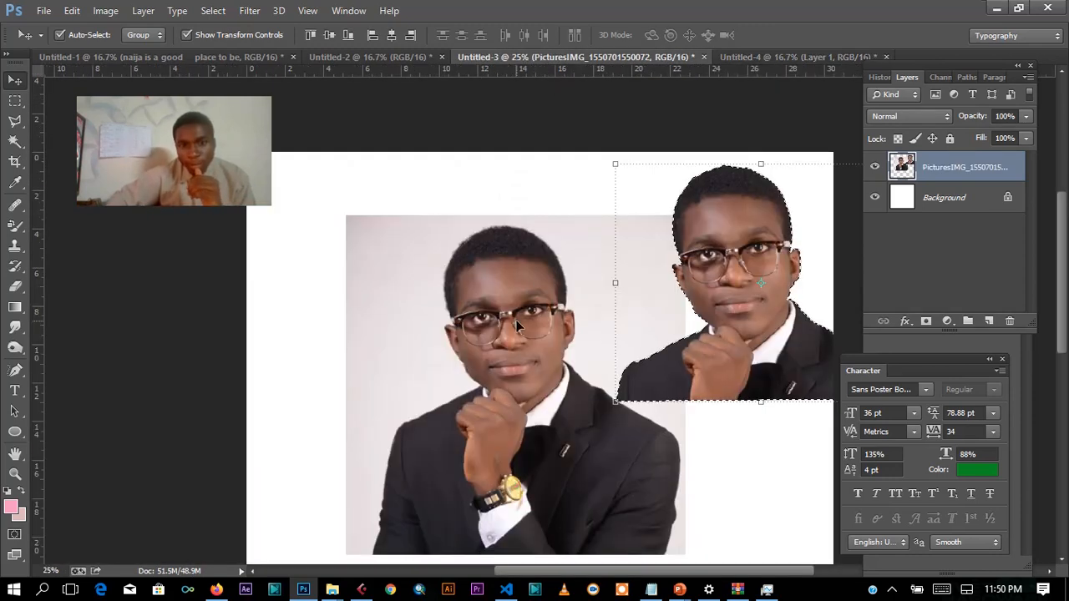
click(761, 57)
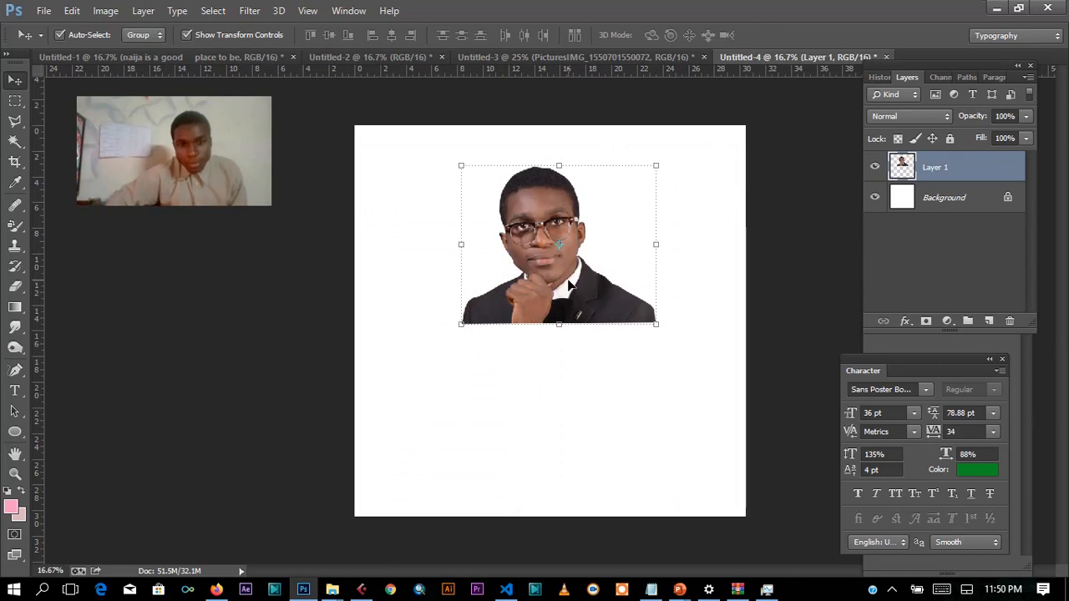
Step: Reposition the cut-out figure in the upper middle of the new document's canvas at 100% scale and commit its placement
drag(572, 279, 551, 321)
click(646, 415)
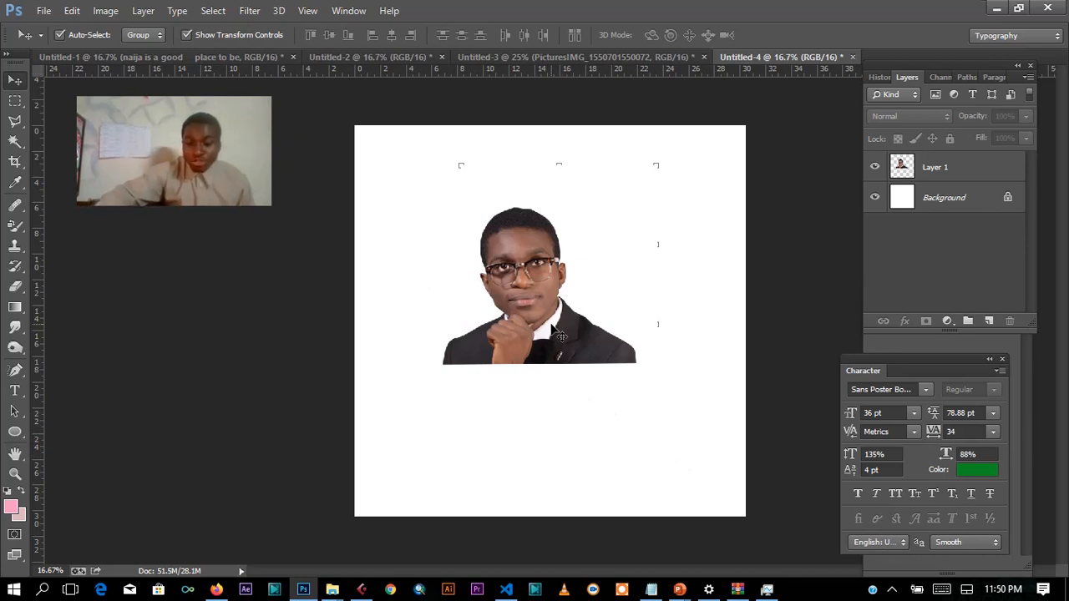
key(ctrl+minus)
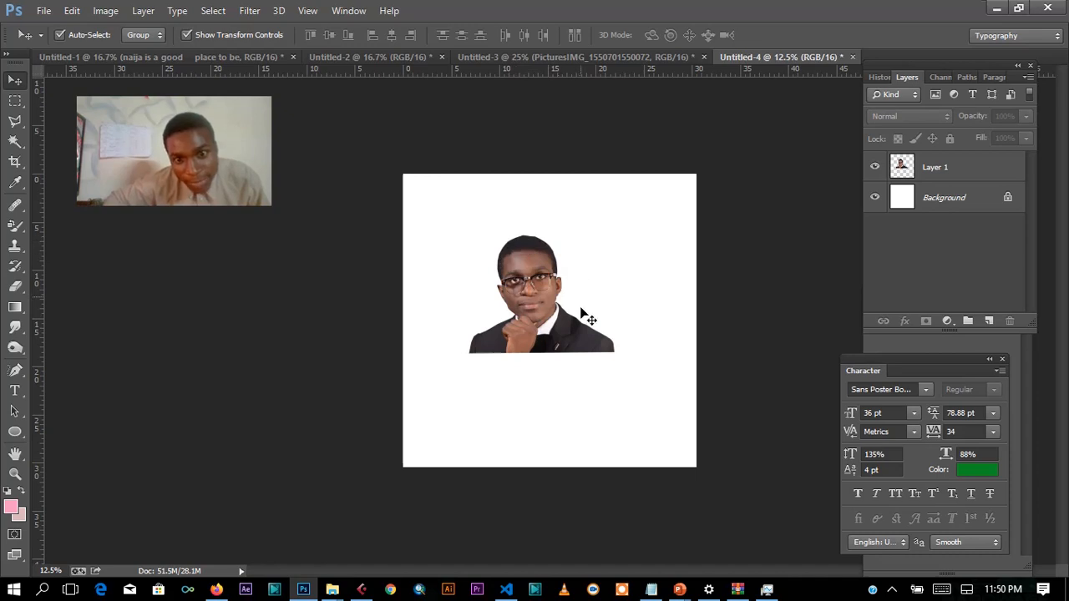
drag(506, 344, 515, 308)
key(ctrl+t)
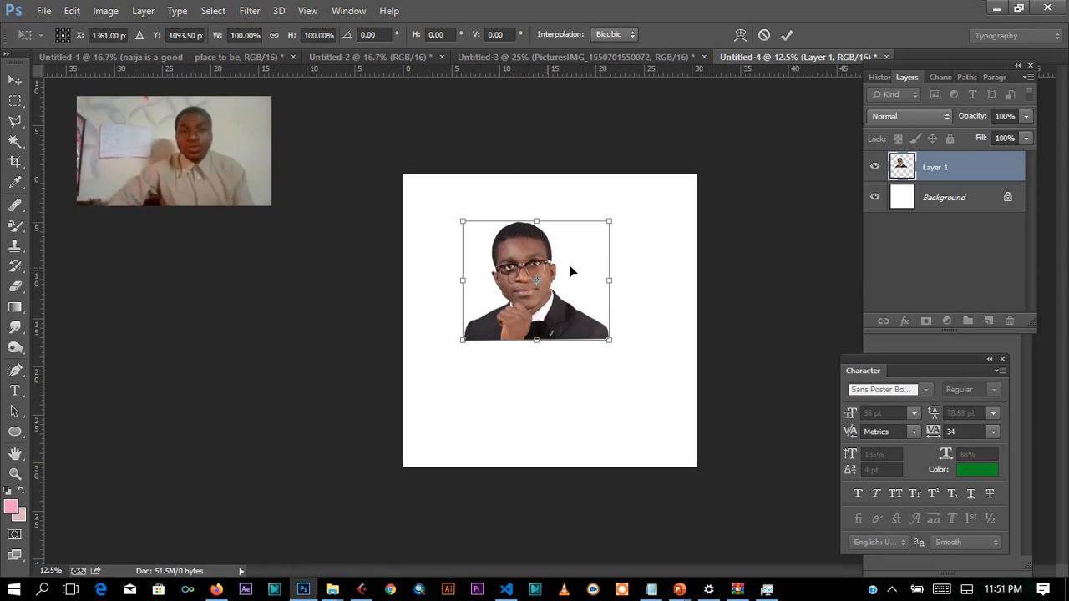
click(786, 35)
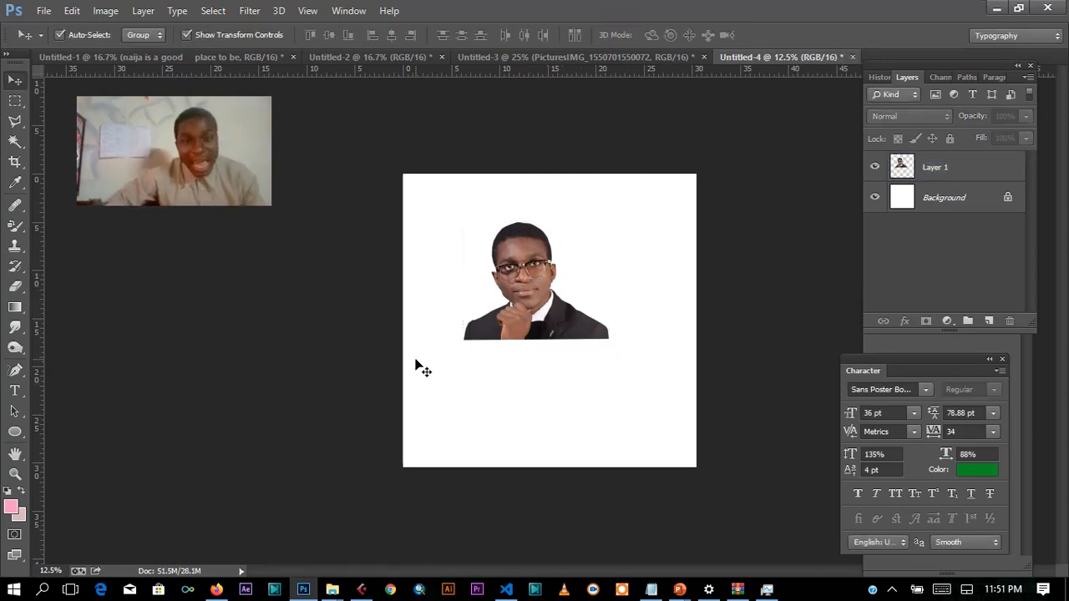